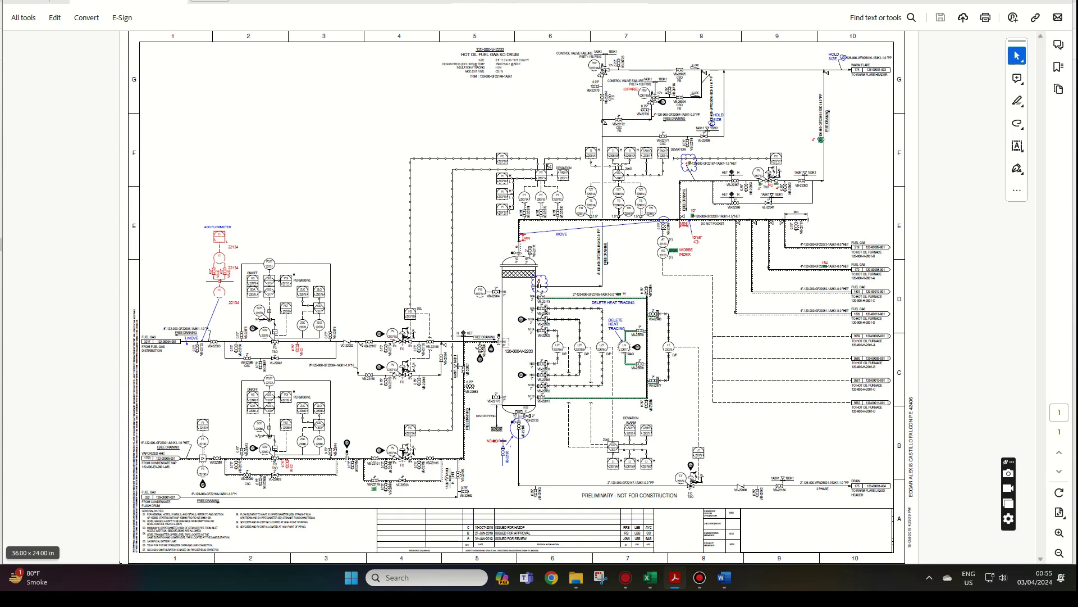
- Zoom the P&ID to 100% so the left fuel gas inlet line and its valves are in view
click(1059, 532)
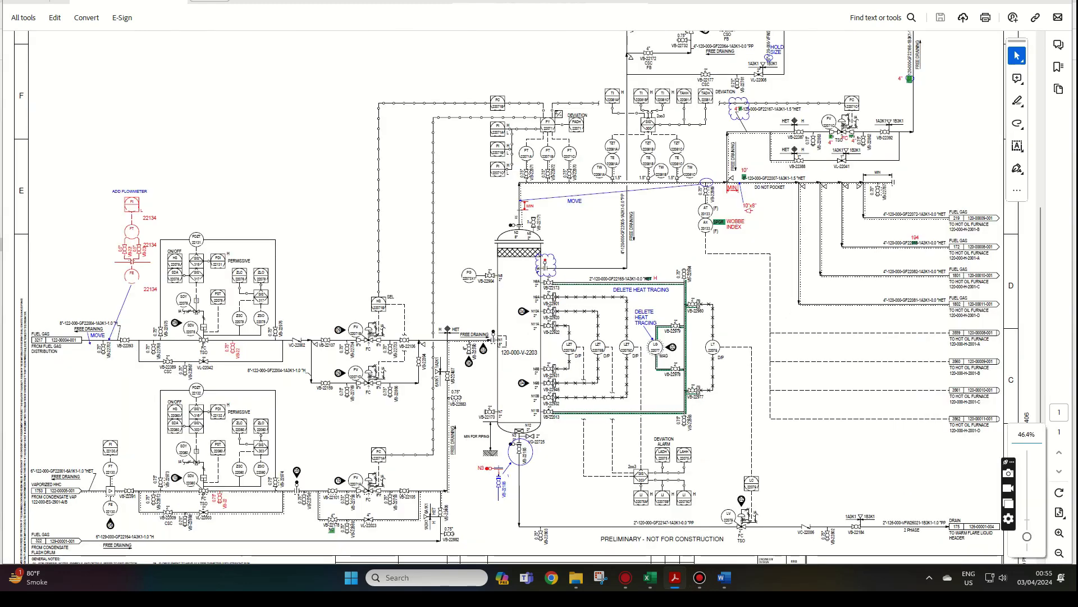
click(1059, 532)
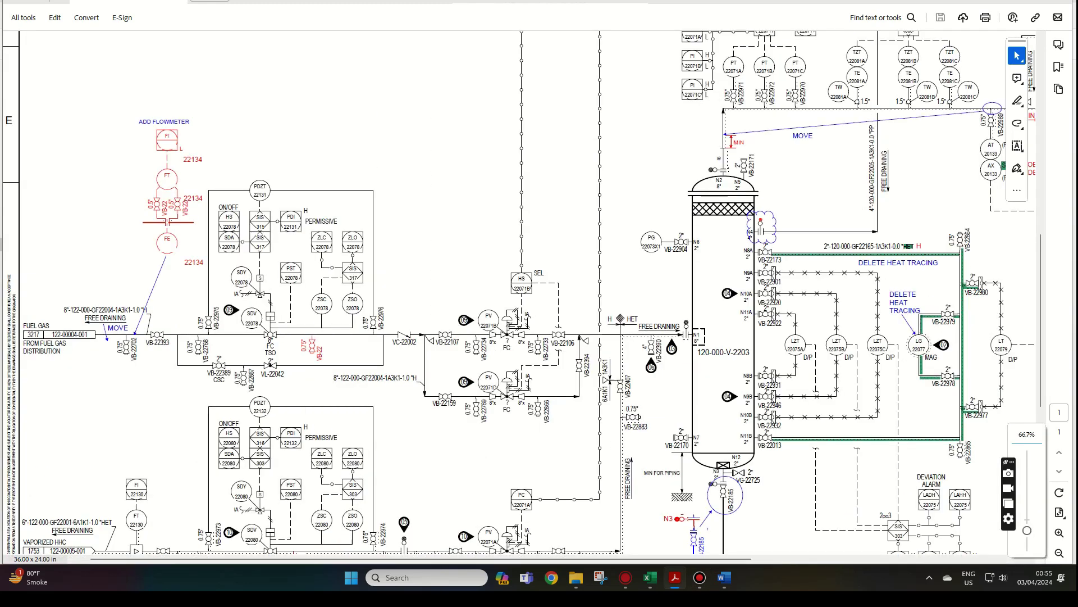
click(1060, 533)
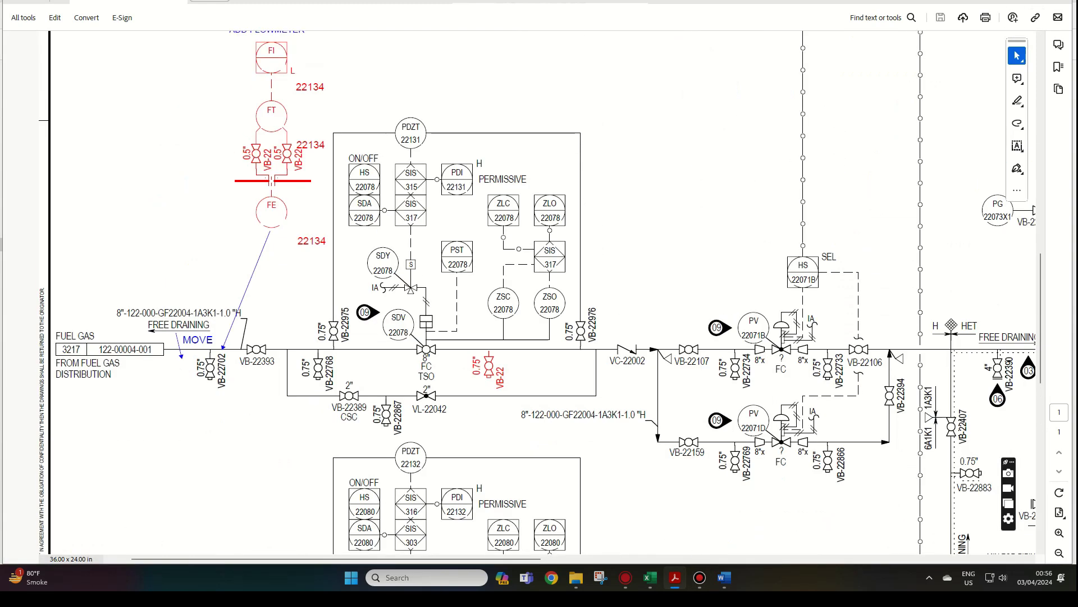
- Exit Acrobat full screen, shrink its window to the top half and switch to MTO.xlsx
key(Escape)
drag(470, 475, 470, 312)
key(alt+Tab)
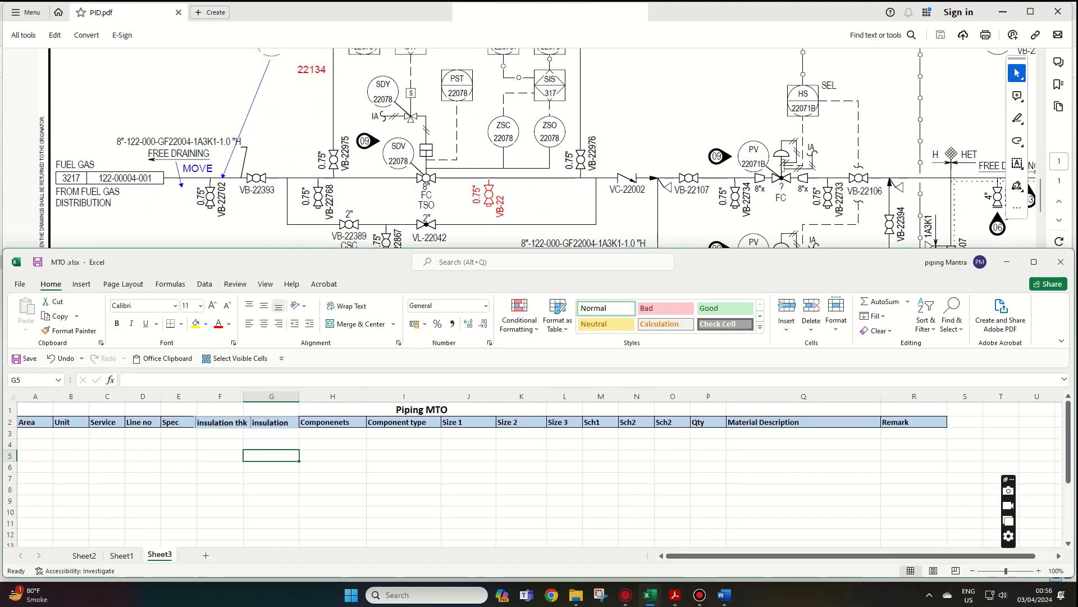
- Step across the row 2 headings from Area through Spec and insulation to Component type
key(Left)
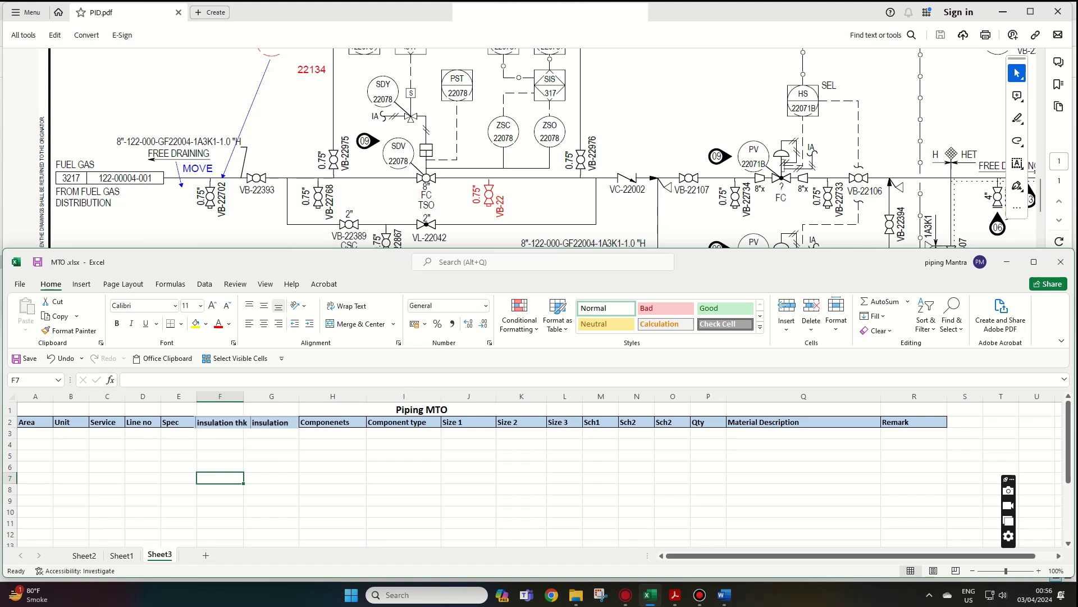
click(35, 421)
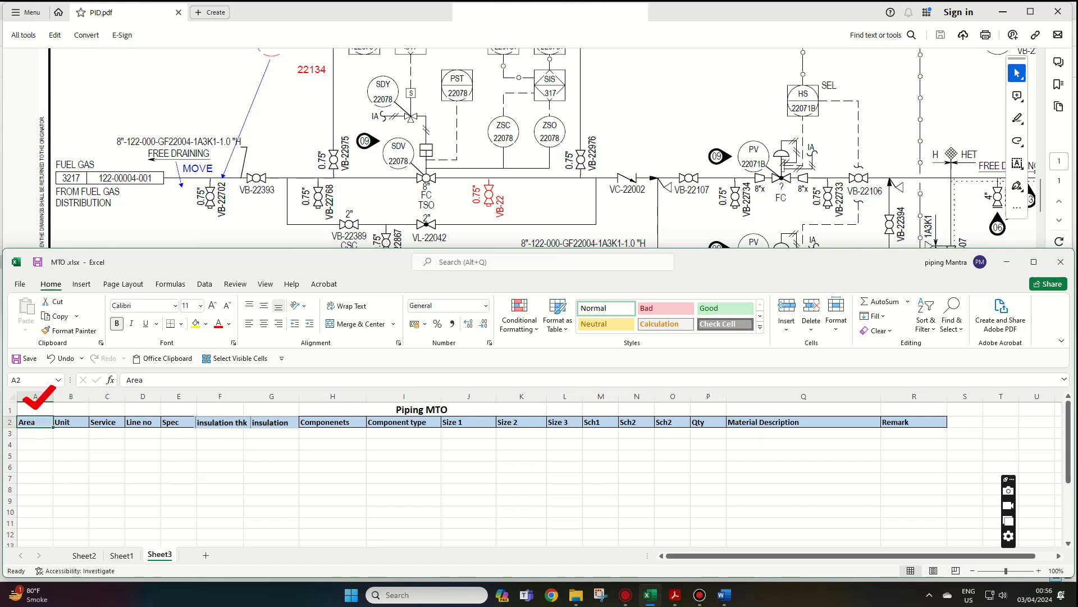
key(Right)
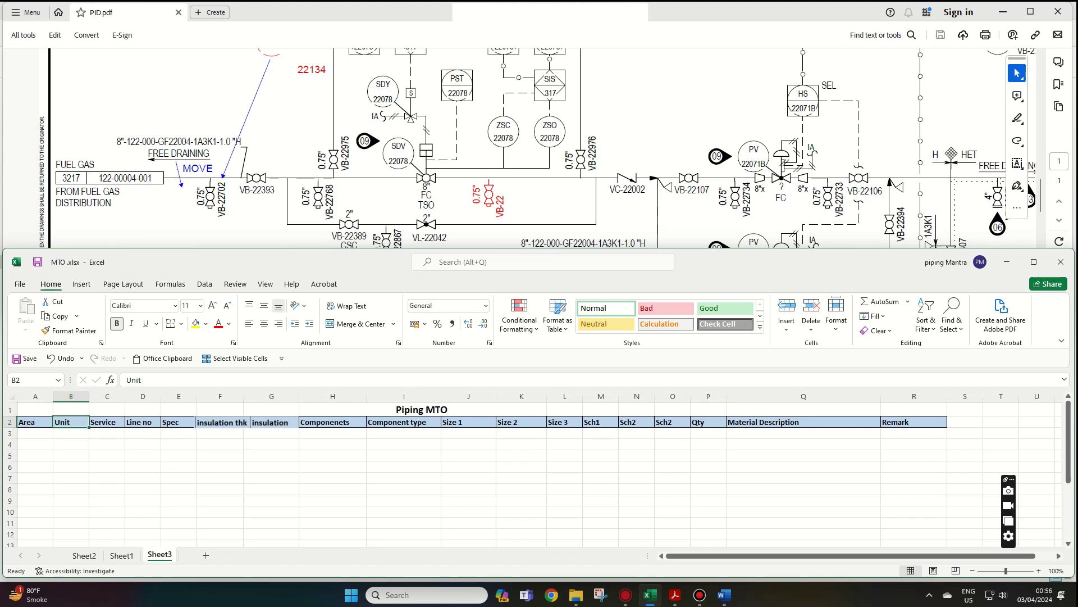
key(Right)
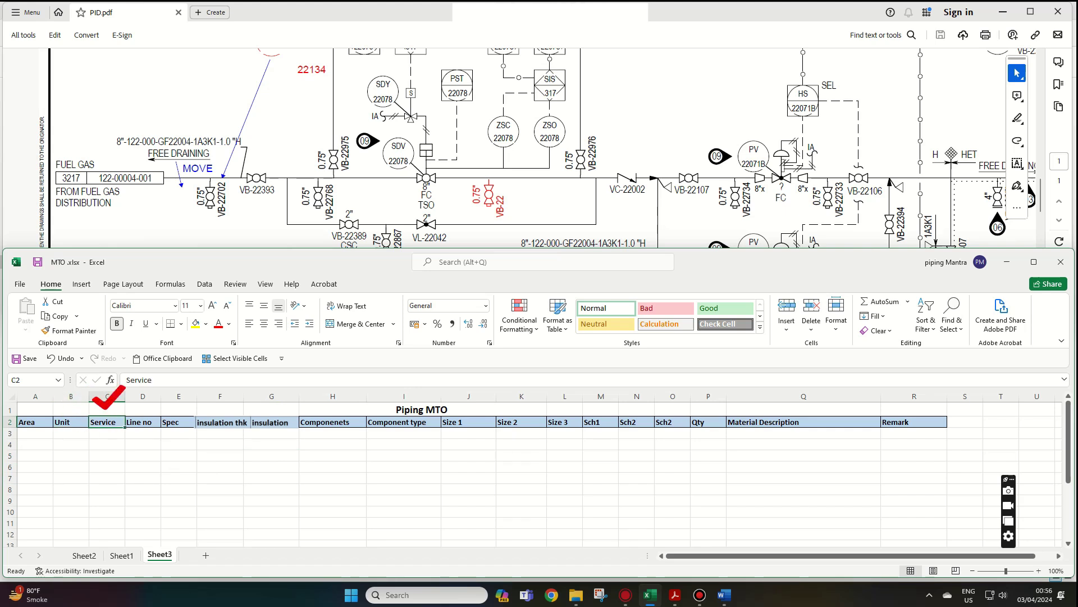
key(Right)
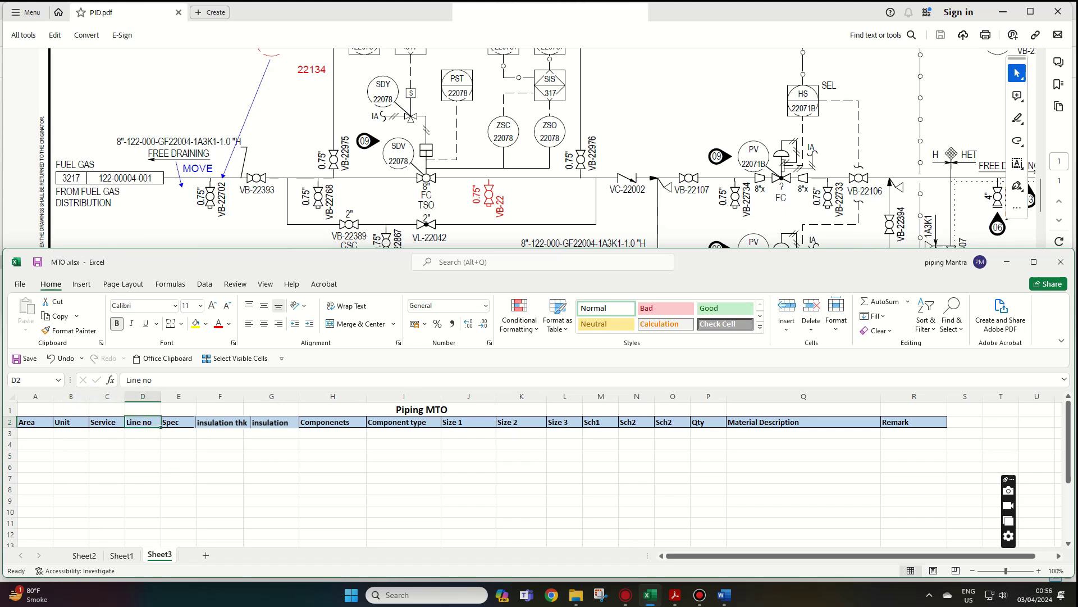
key(Right)
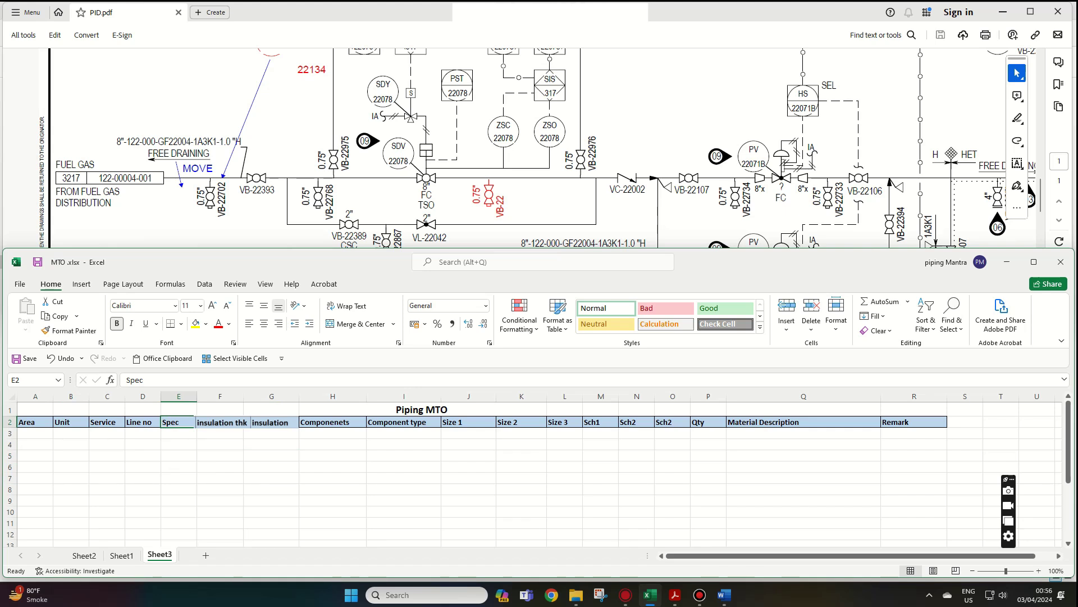
key(Right)
key(Right)
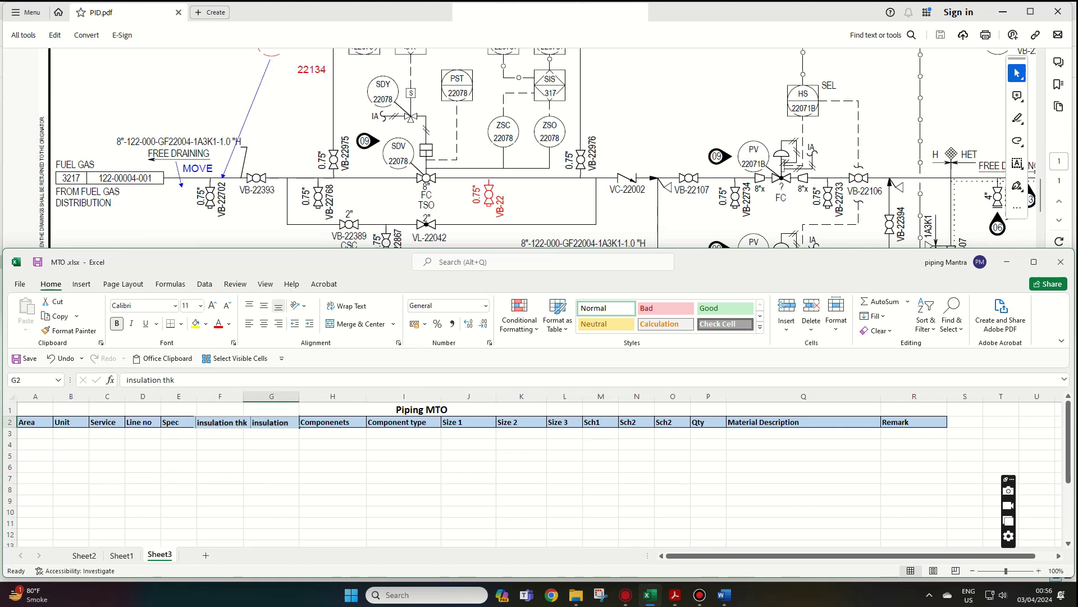
key(Right)
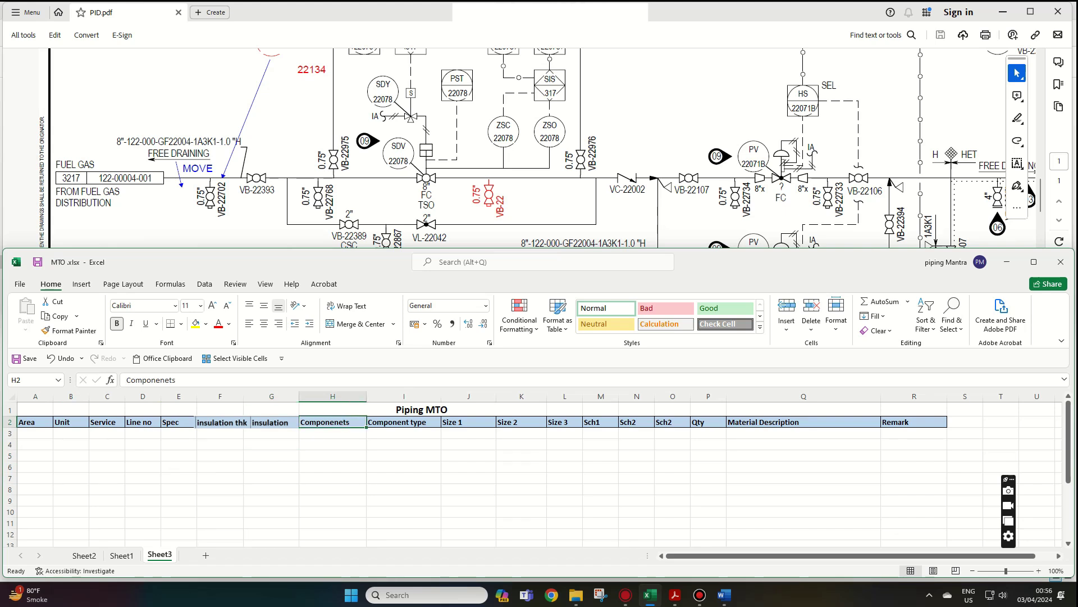
key(Right)
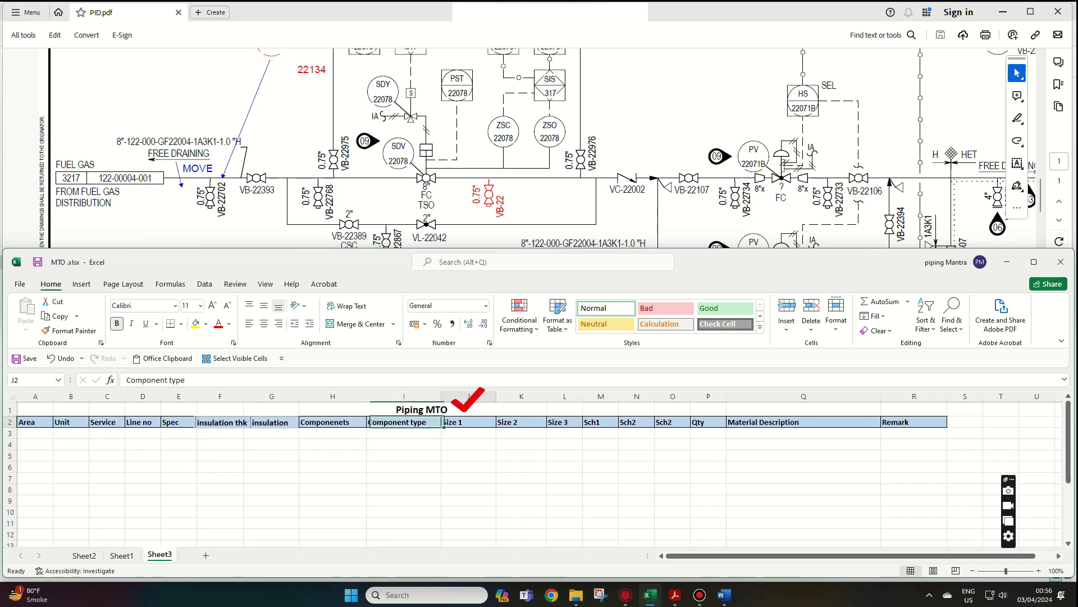
key(Right)
key(Right)
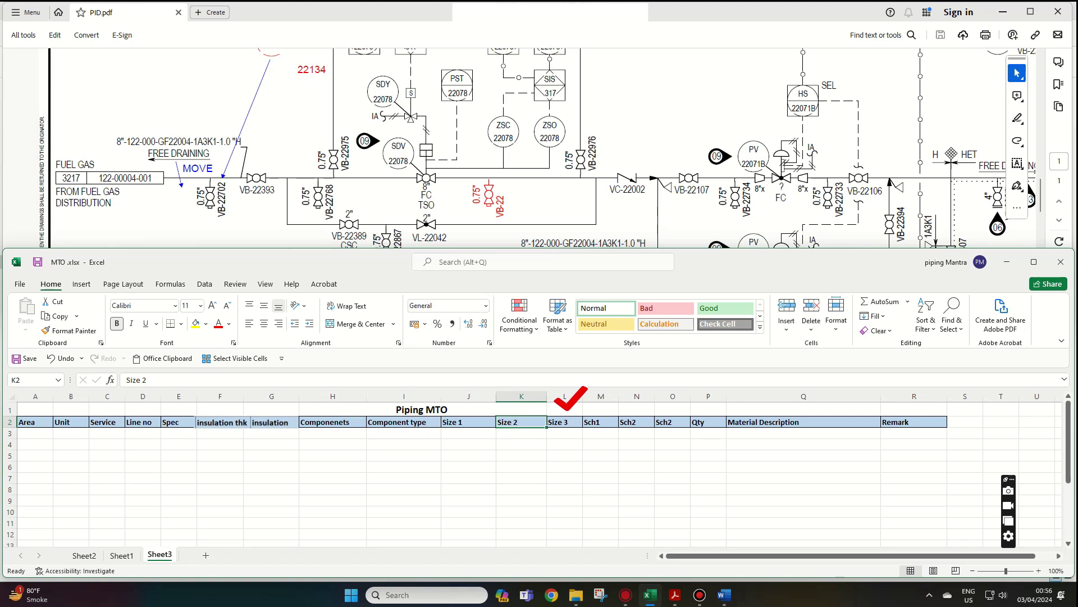
key(Right)
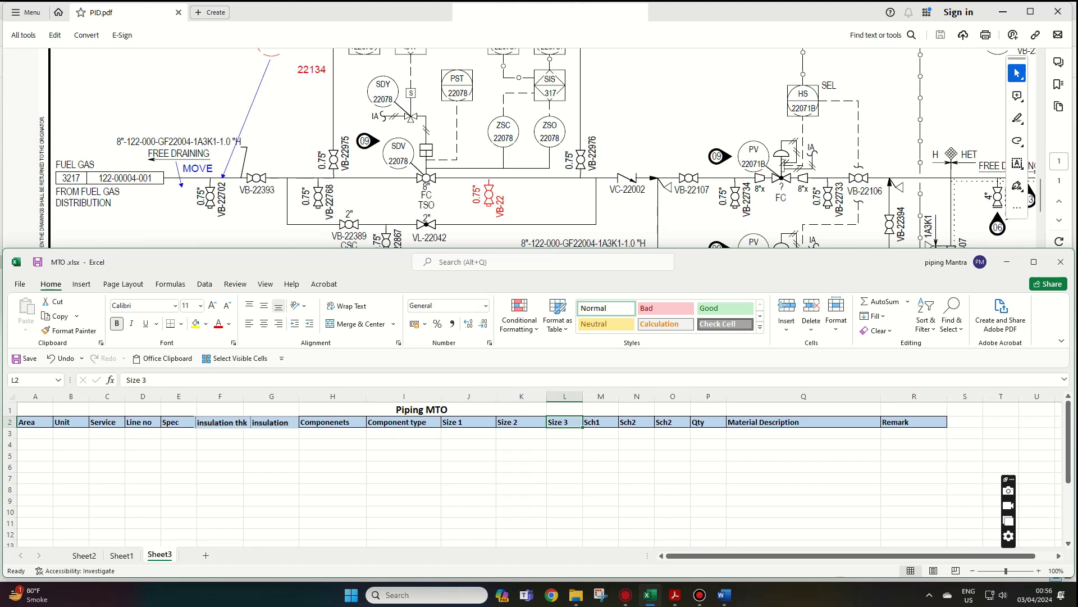
key(Right)
key(Right)
key(Right)
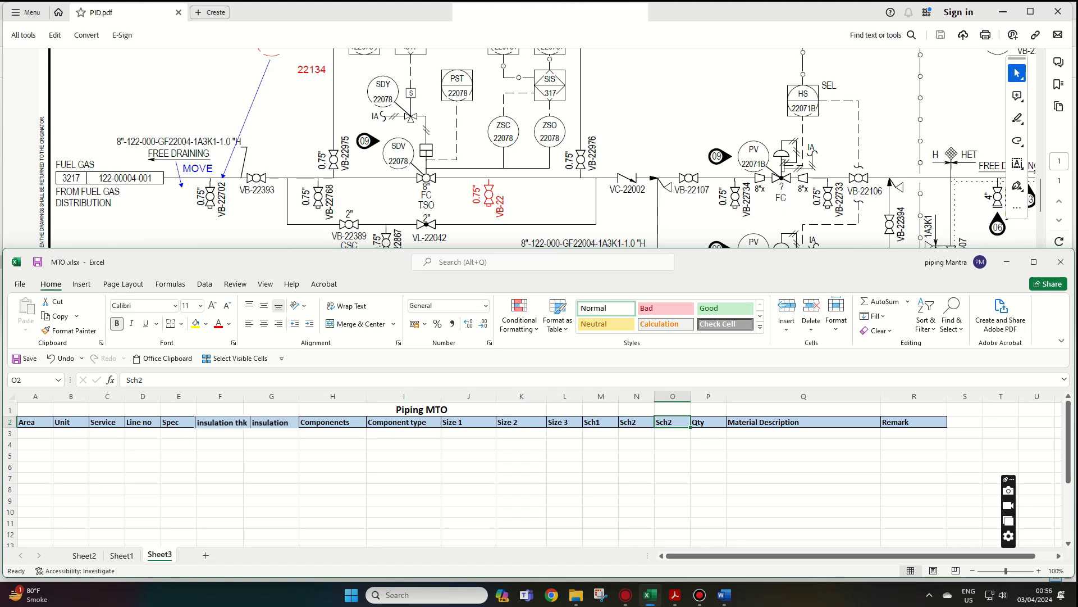
key(Right)
key(Right)
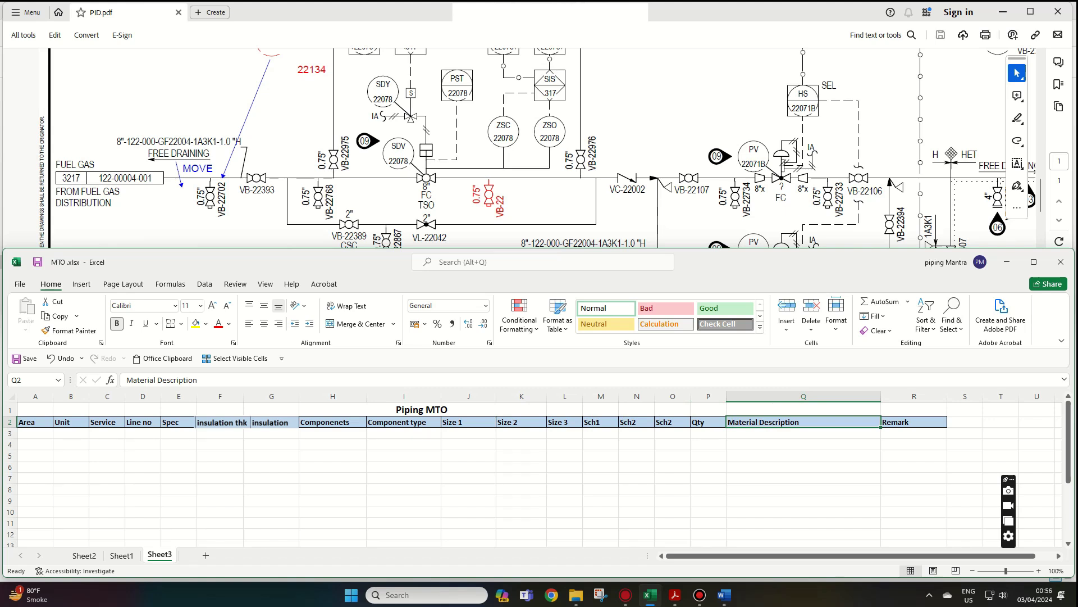
key(Right)
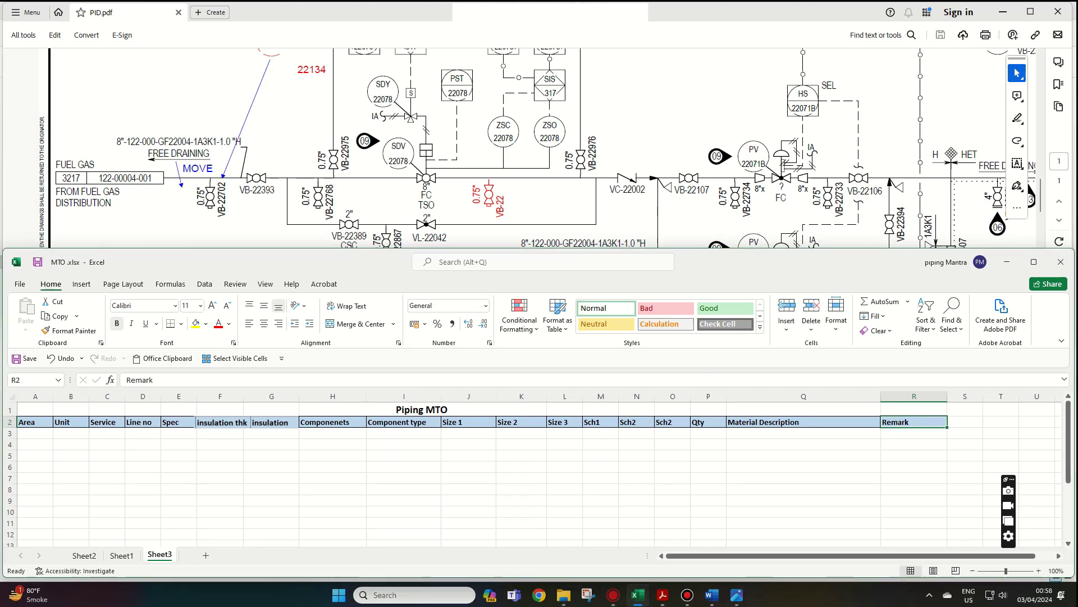
- Enter Area 122, Unit '000, Service GF and Line no 22004 in A3:D3
drag(117, 141, 242, 141)
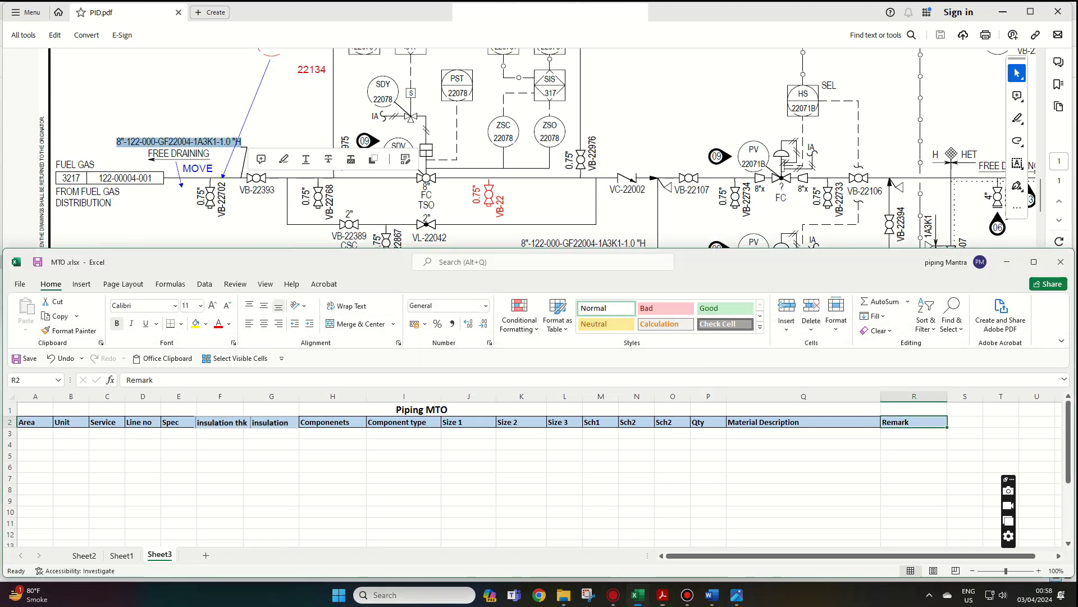
key(Return)
key(Left)
key(Left)
key(Left)
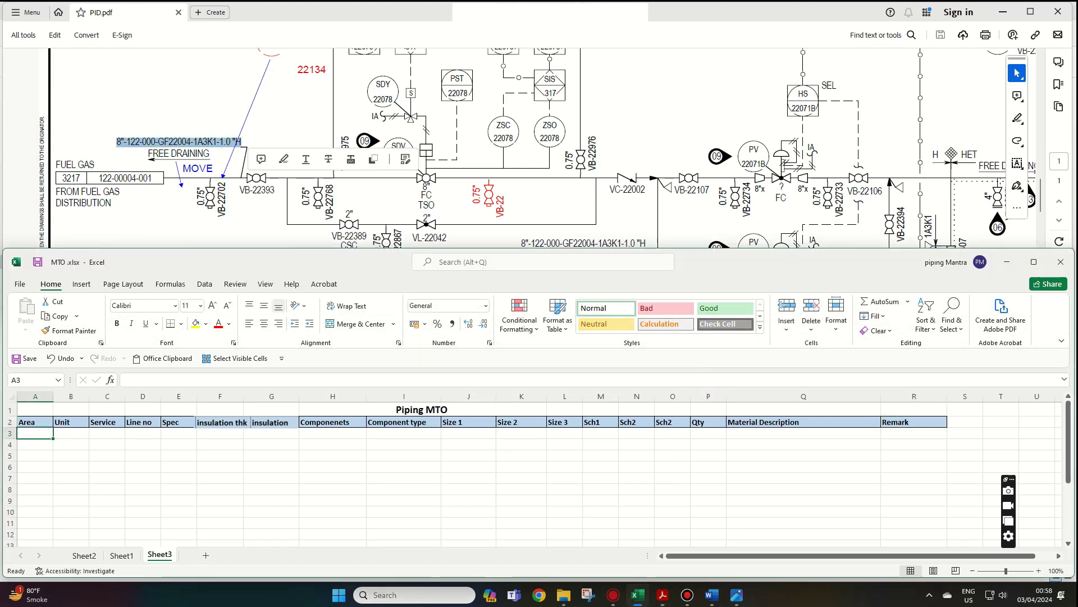
text(122)
key(Tab)
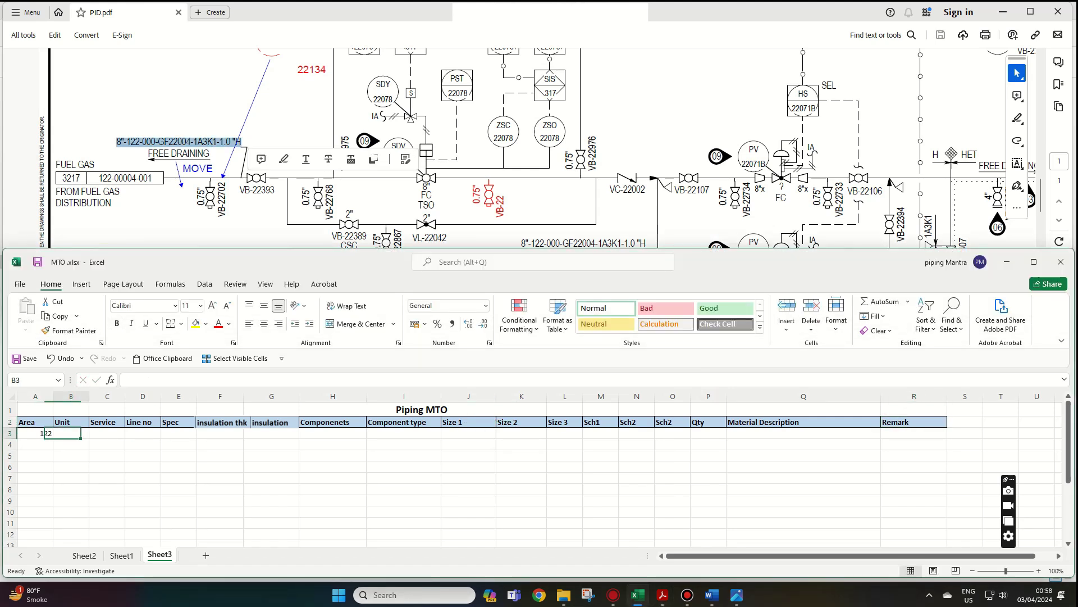
text(')
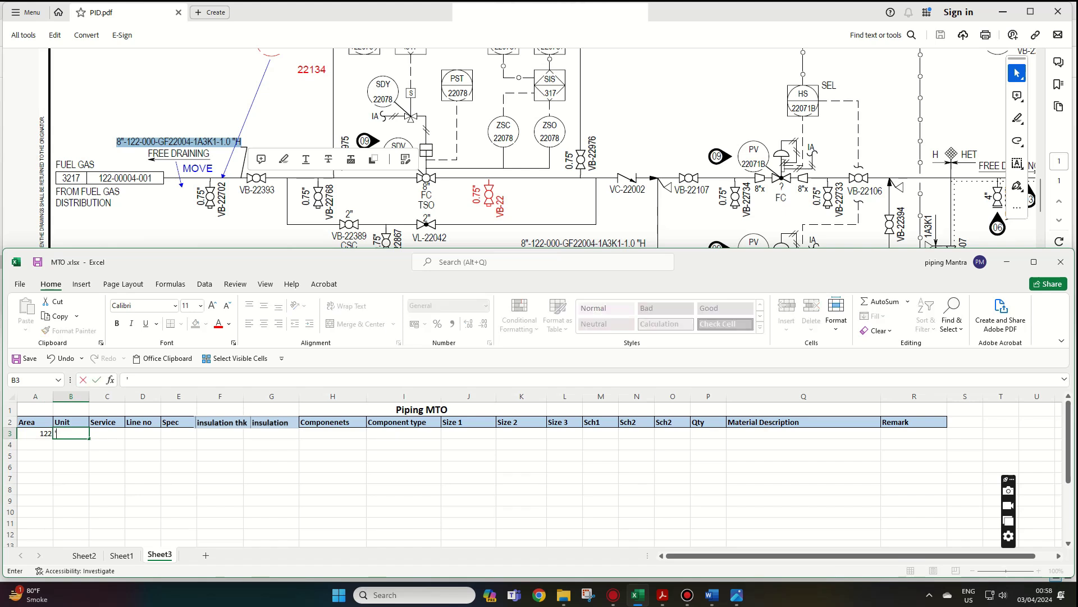
text(000)
key(Tab)
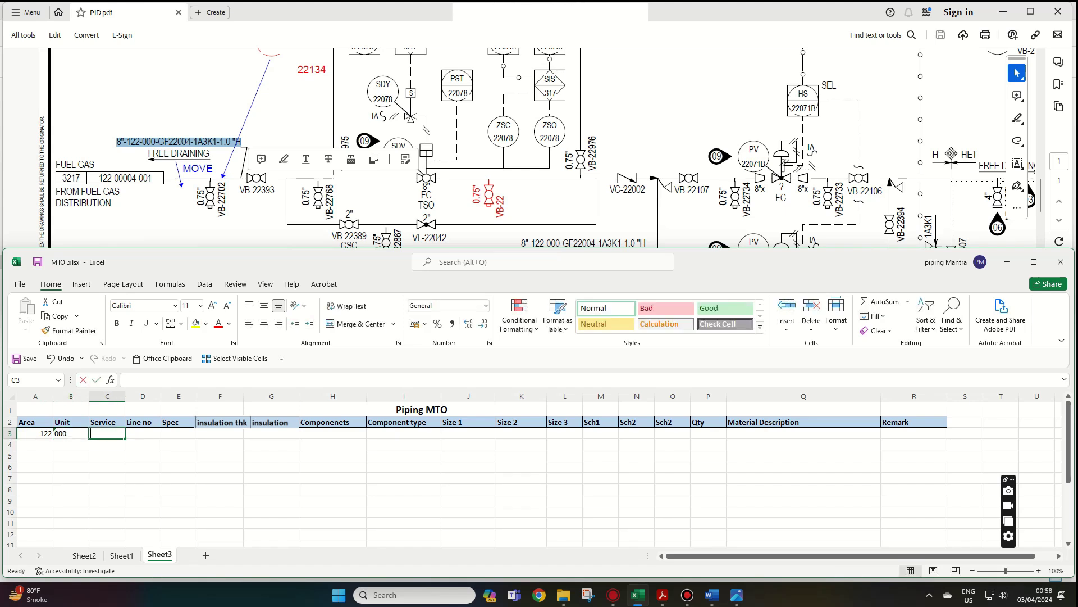
text(GF)
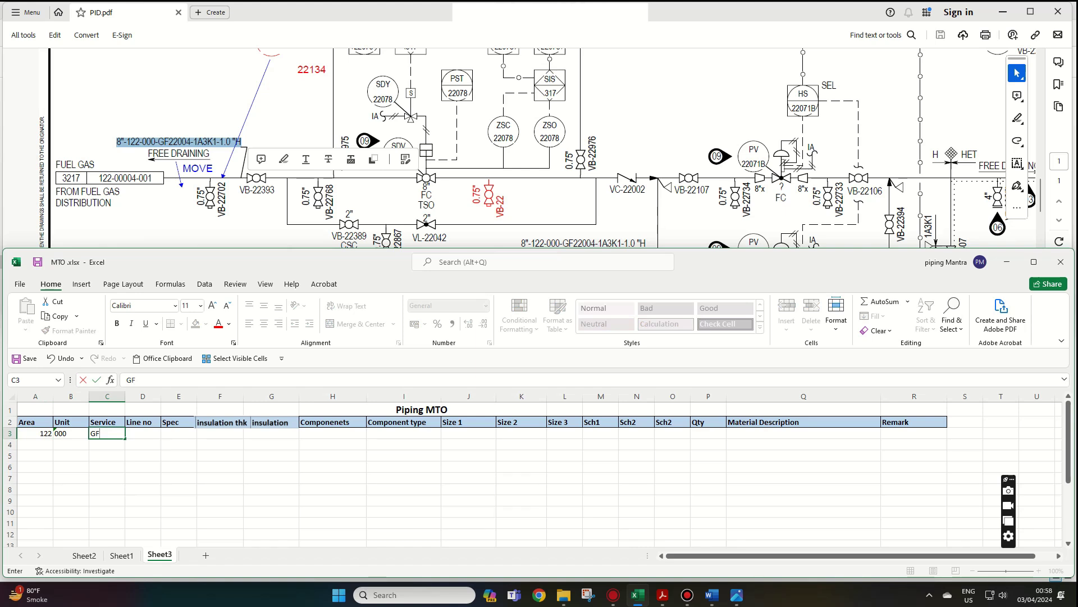
key(Tab)
text(22)
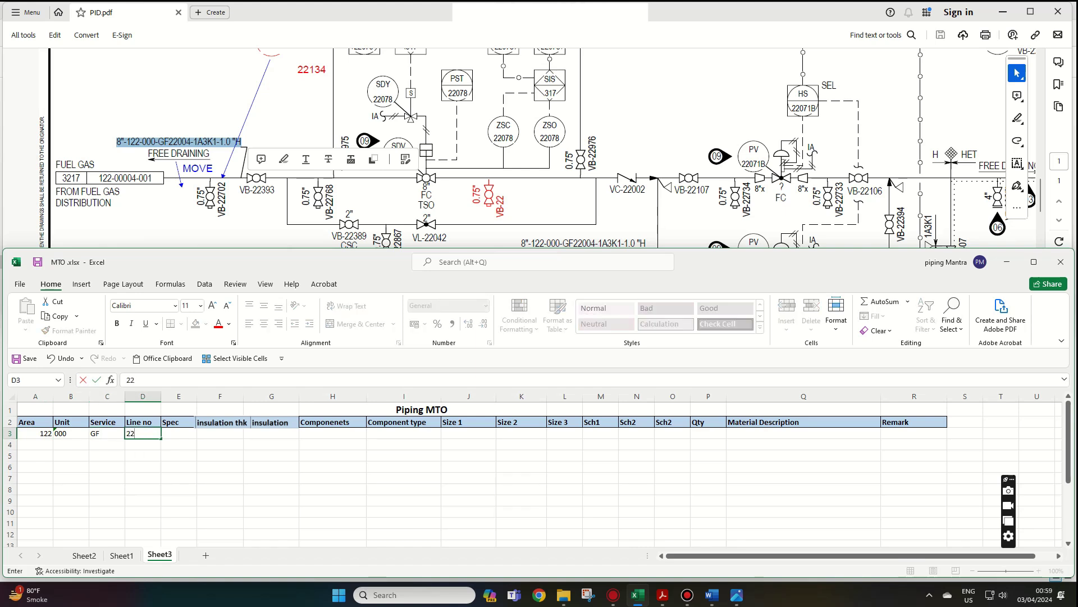
text(004)
key(ctrl+Return)
- Enter spec 1A3K1 and insulation thickness 1 from the line label into row 3
double_click(206, 142)
click(179, 433)
text(1A3K1)
key(Tab)
double_click(226, 142)
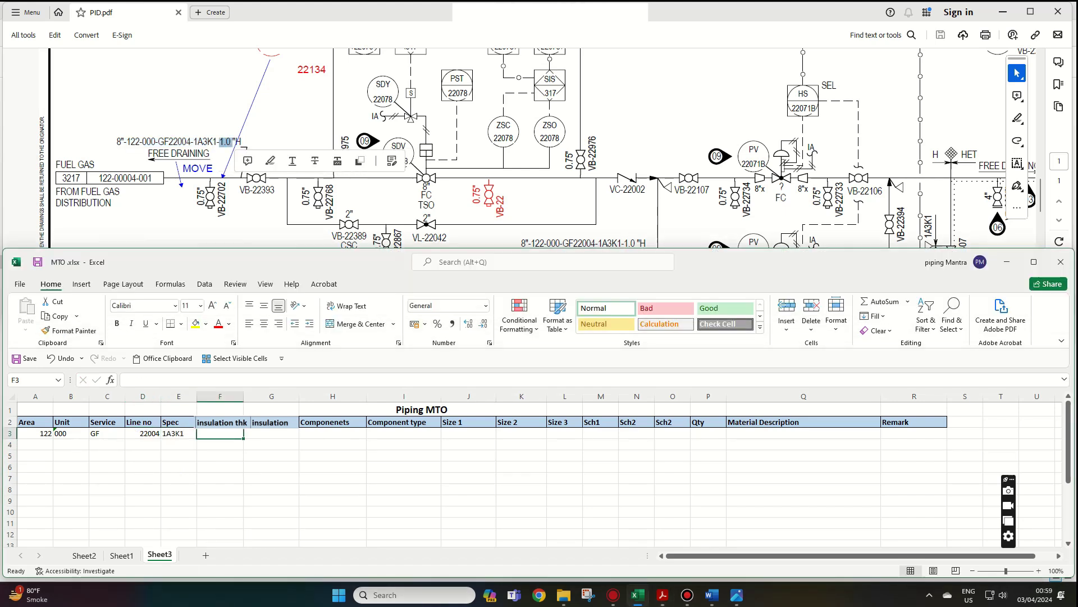
text(1)
key(Tab)
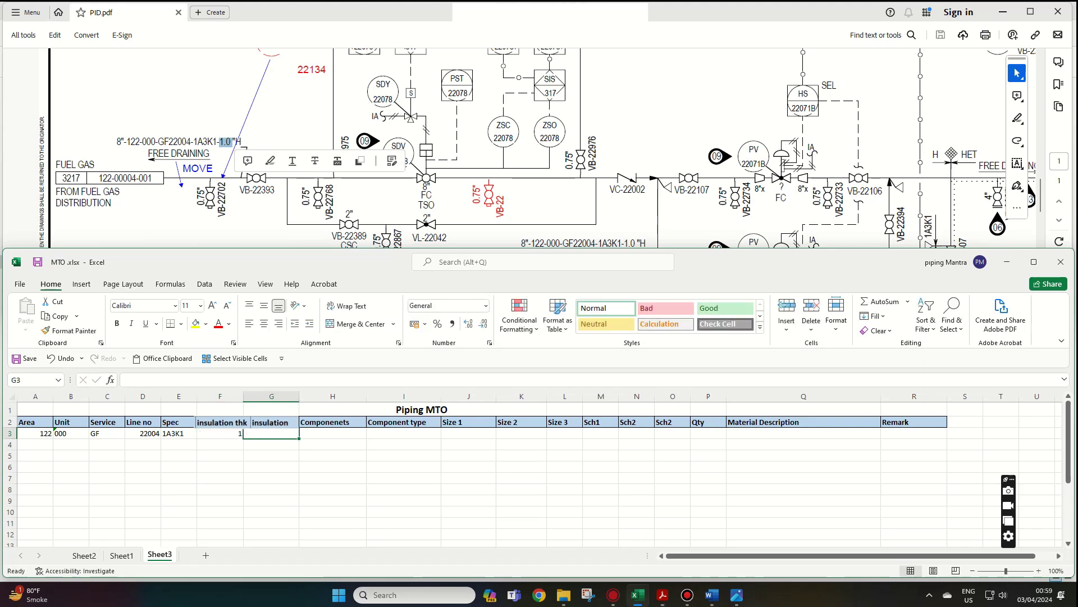
- Enter insulation H, then component sockolet of type Fitting in row 3
text(H)
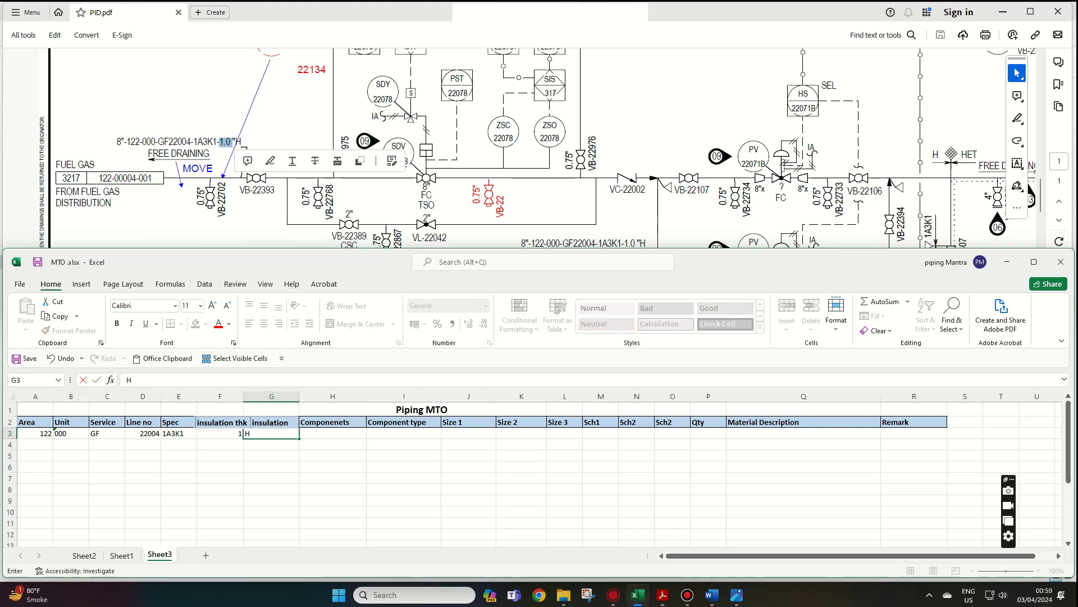
click(271, 478)
click(228, 166)
scroll(228, 166, up, 2)
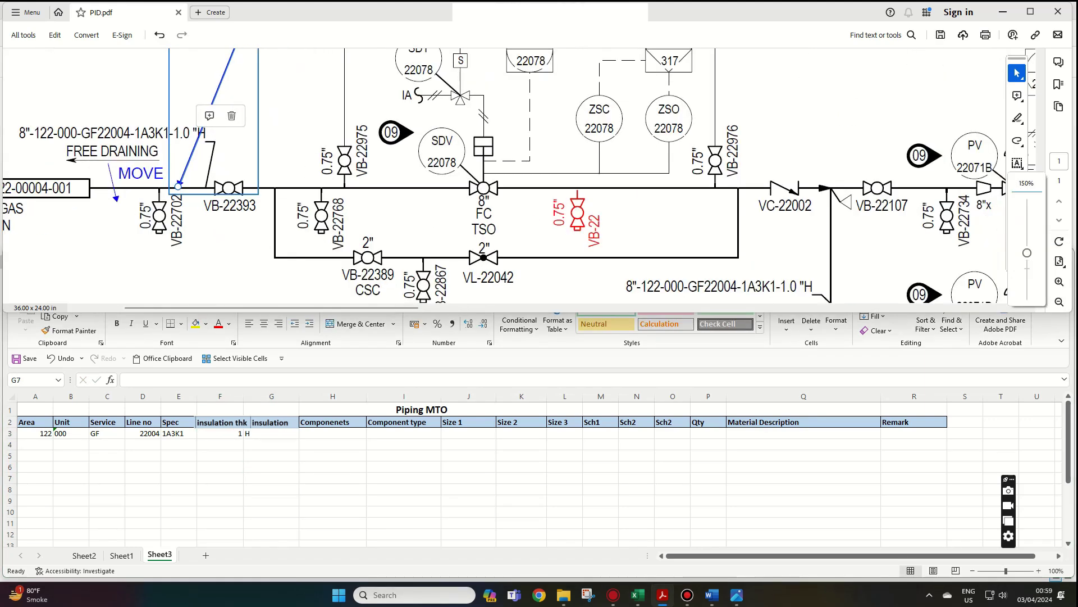
scroll(337, 168, left, 5)
click(333, 433)
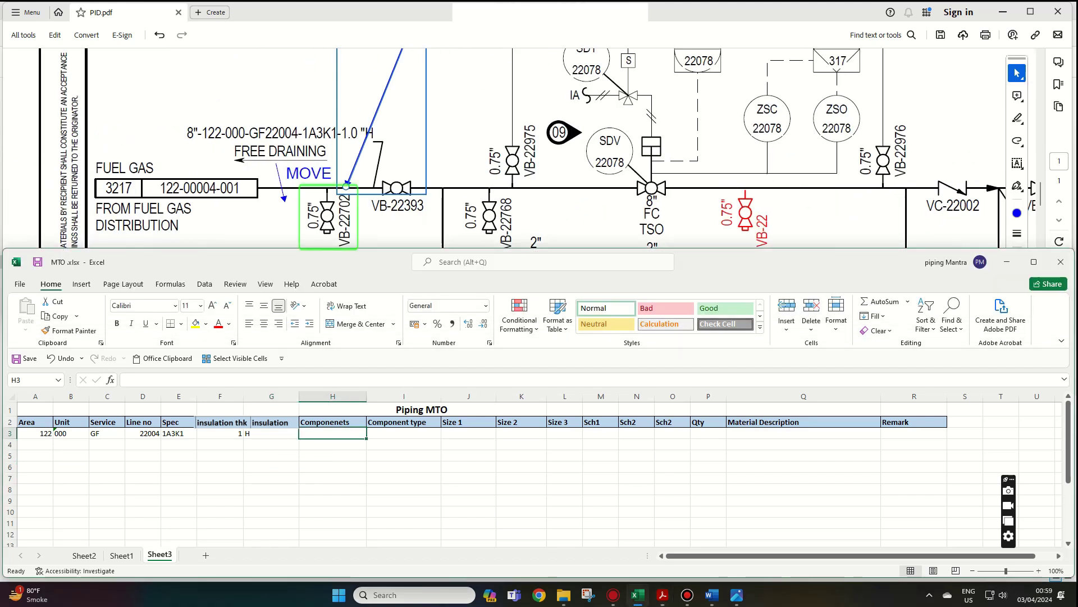
text(sockolet)
key(Tab)
text(Fitting)
key(Tab)
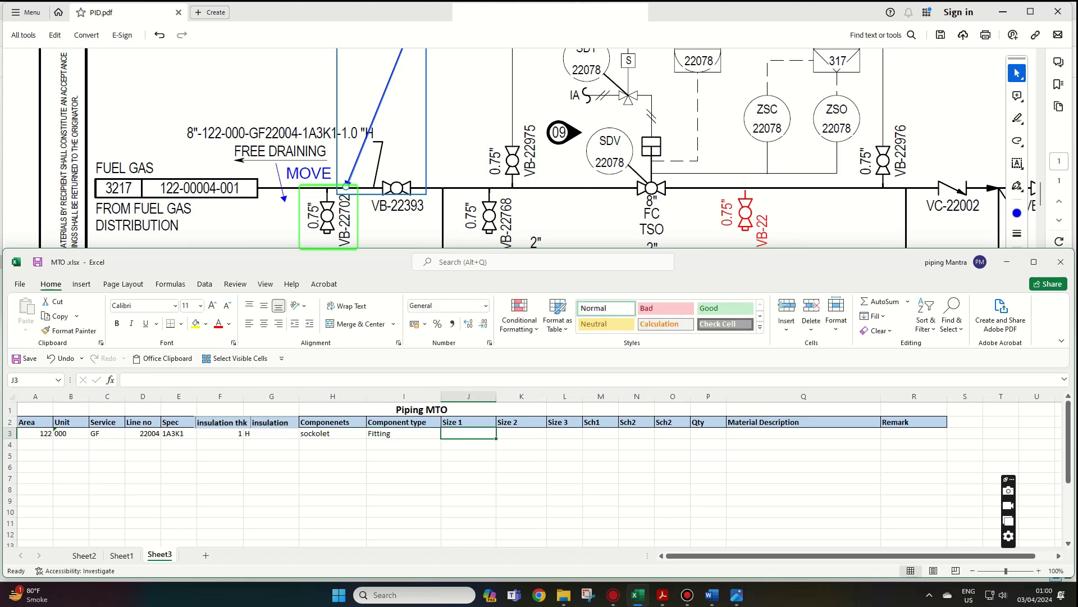
- Enter sizes 8 (from the drawing) and 0.75, leaving Size 3 blank
key(alt+Tab)
drag(187, 134, 198, 133)
key(alt+Tab)
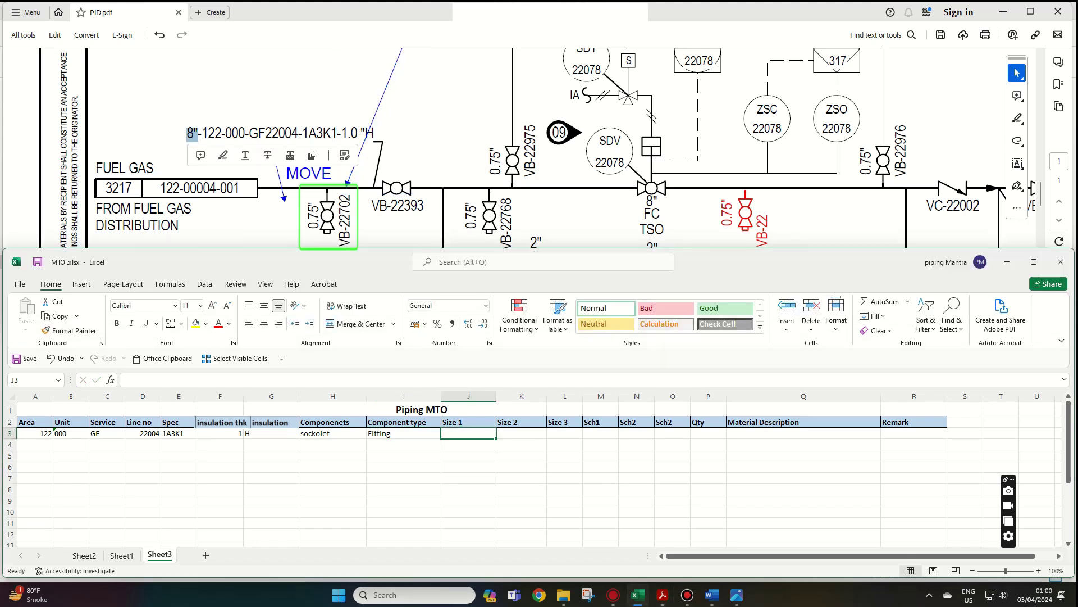
text(8)
key(Tab)
text(0.75)
key(Tab)
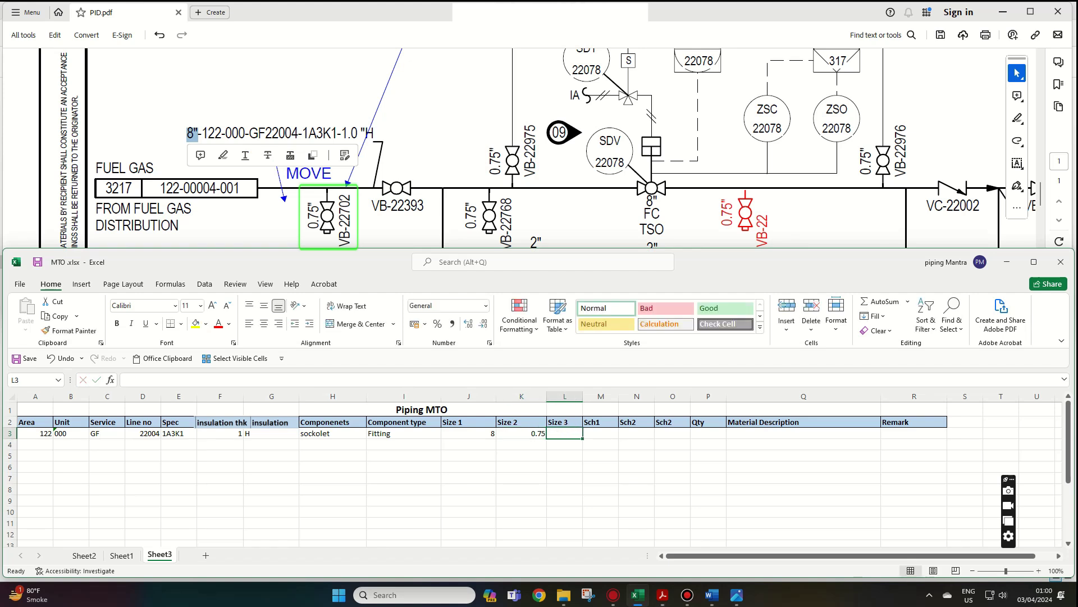
key(Tab)
- Enter schedules 40S and 80S from the piping spec and quantity 1
key(alt+Tab)
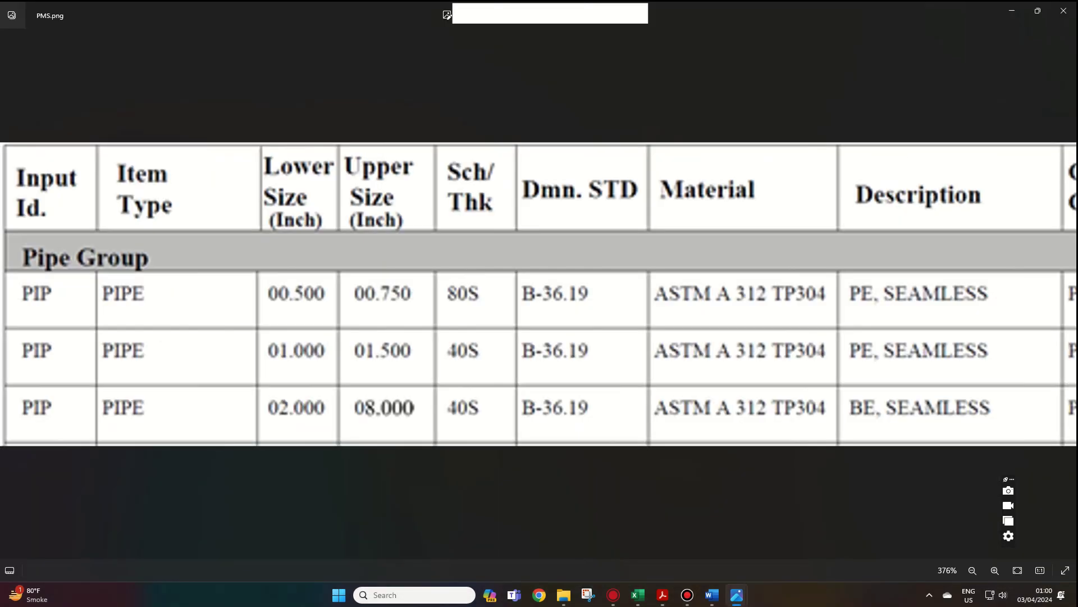
key(alt+Tab)
text(40S)
key(Tab)
text(80S)
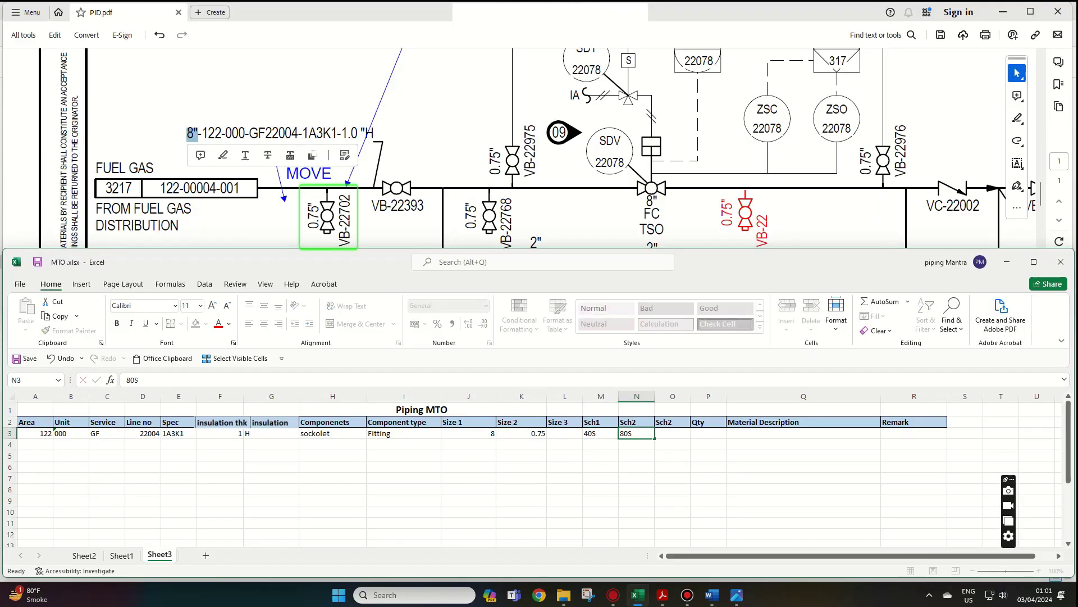
key(Tab)
key(Tab)
text(1)
key(Tab)
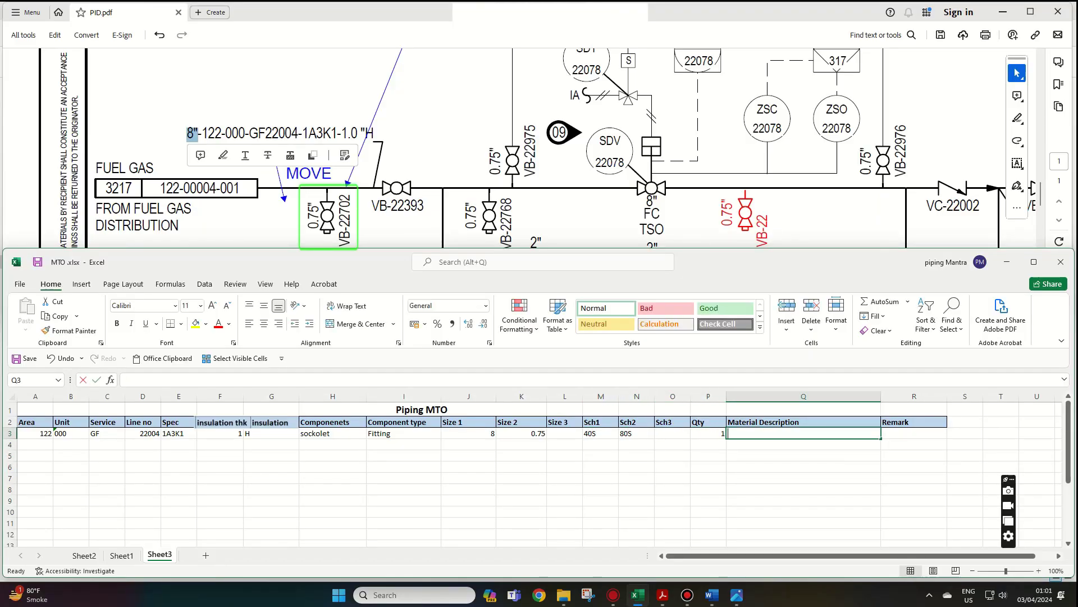
- Discard the description entry and copy row 3's line details A3:G3 into rows 4–9
text(will be filled)
key(Escape)
drag(35, 433, 272, 433)
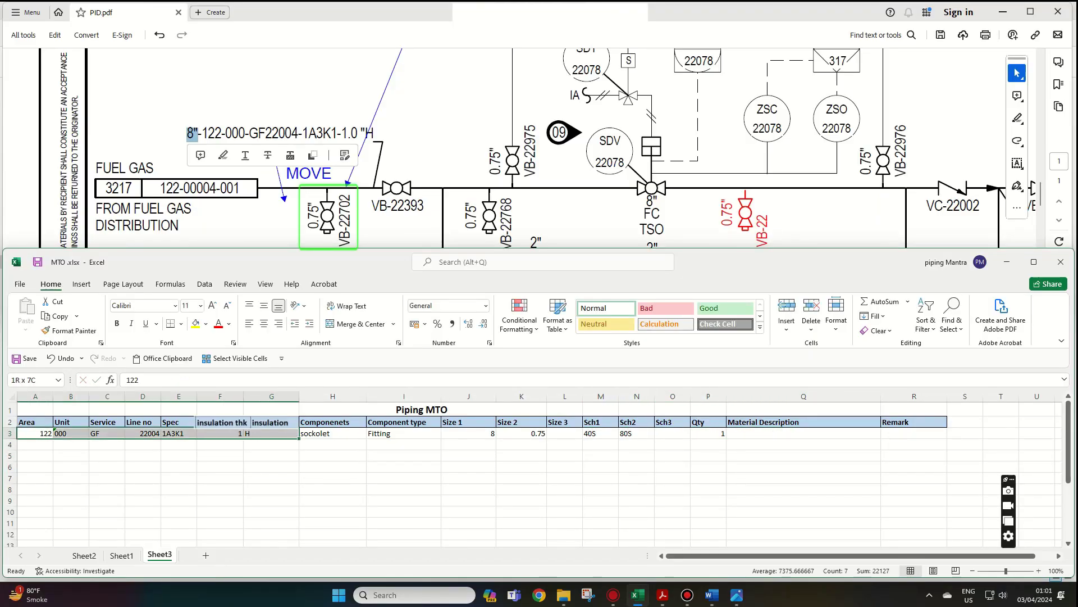
key(ctrl+c)
drag(35, 444, 34, 501)
key(ctrl+v)
key(Escape)
- Start row 4 with component nipple of type Fitting
key(Up)
key(Up)
key(Up)
text(ni)
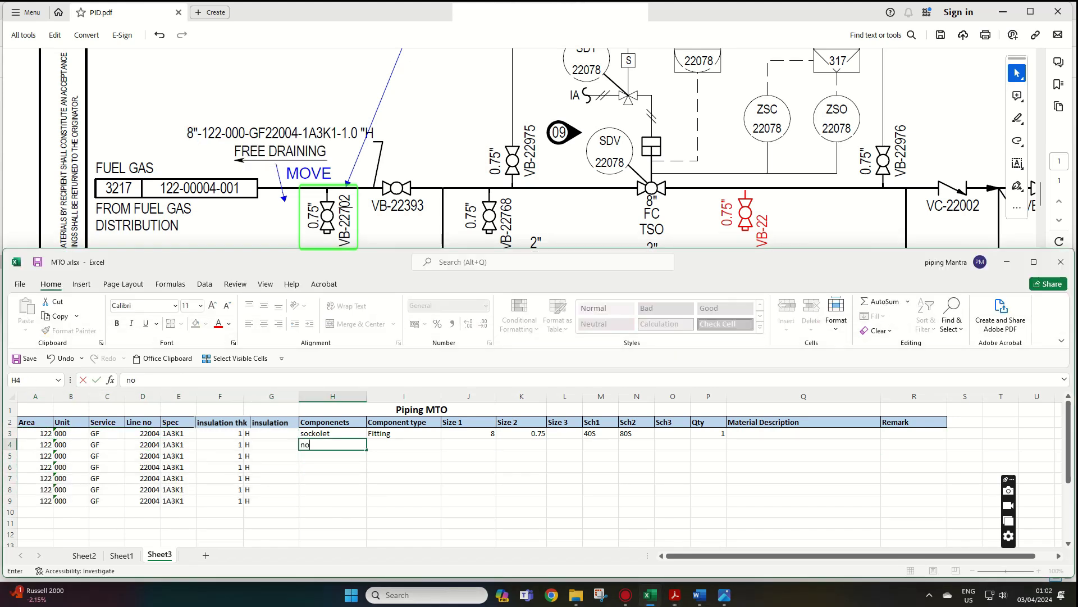
text(pple)
key(Tab)
text(Fitting)
key(Tab)
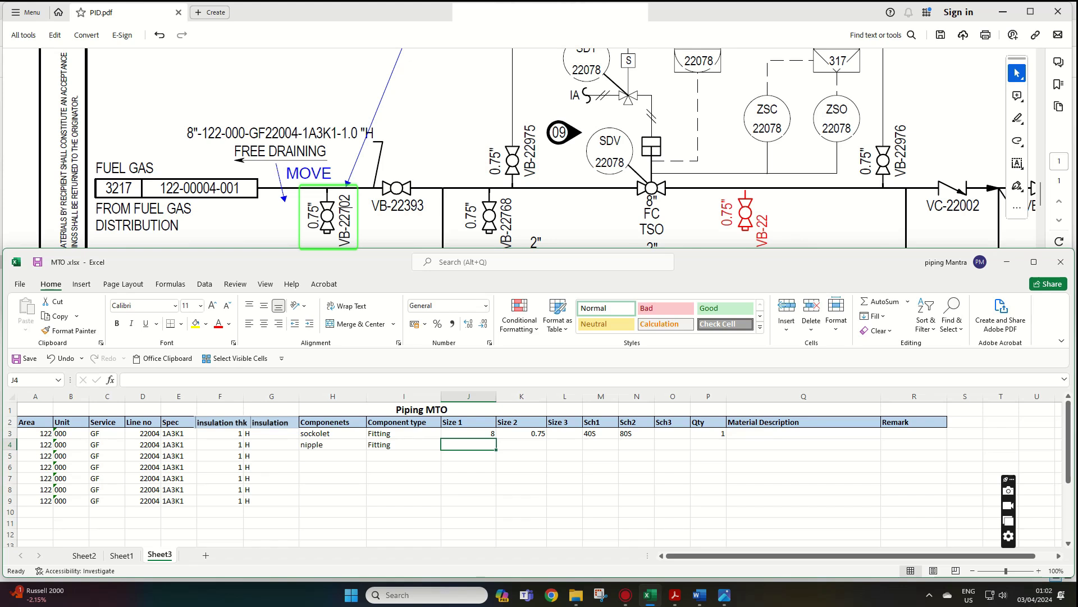
- Give the nipple sizes 0.75 and 0.75 and schedule 80s
text(0.75)
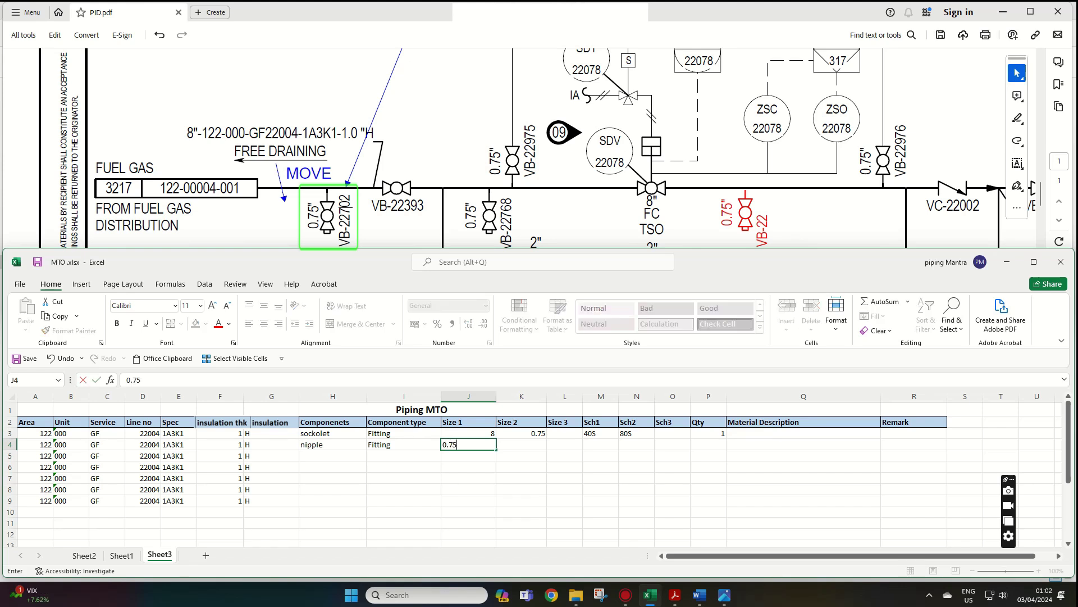
key(Tab)
text(0.75)
key(Tab)
key(Tab)
text(80s)
key(Tab)
text(8)
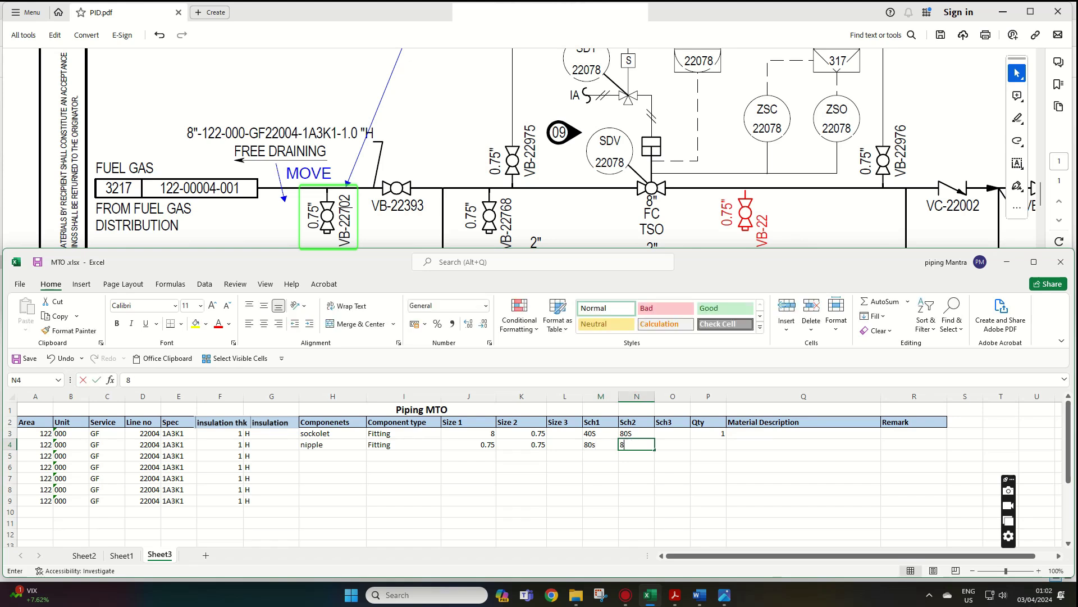
text(0s)
key(Tab)
key(Tab)
- Give the nipple quantity 1, then add a ball valve row sized 0.75 and 0.75
text(1)
key(Return)
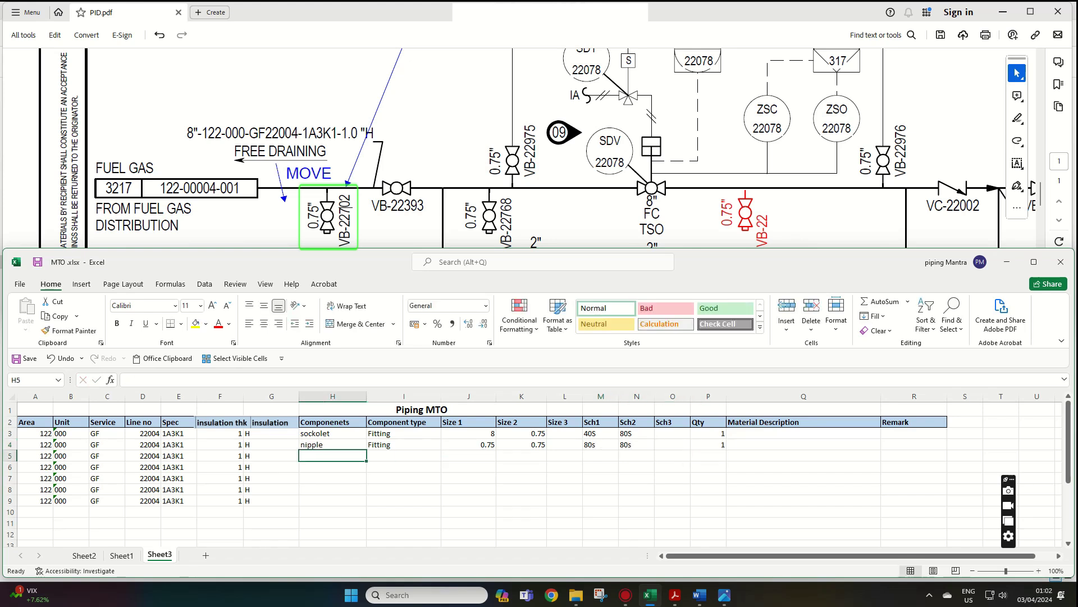
text(ball valve)
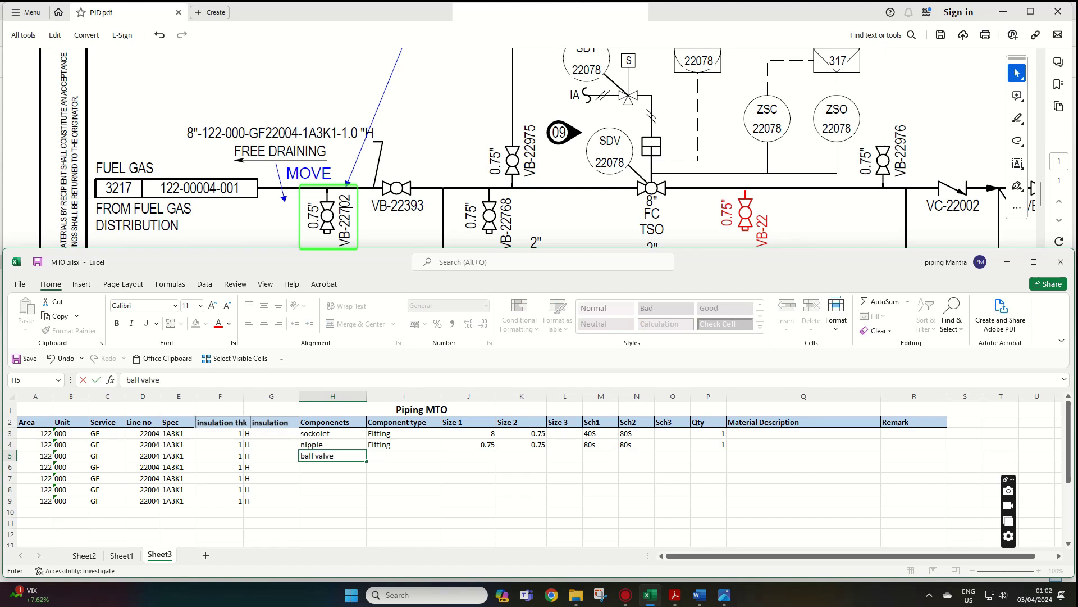
key(Tab)
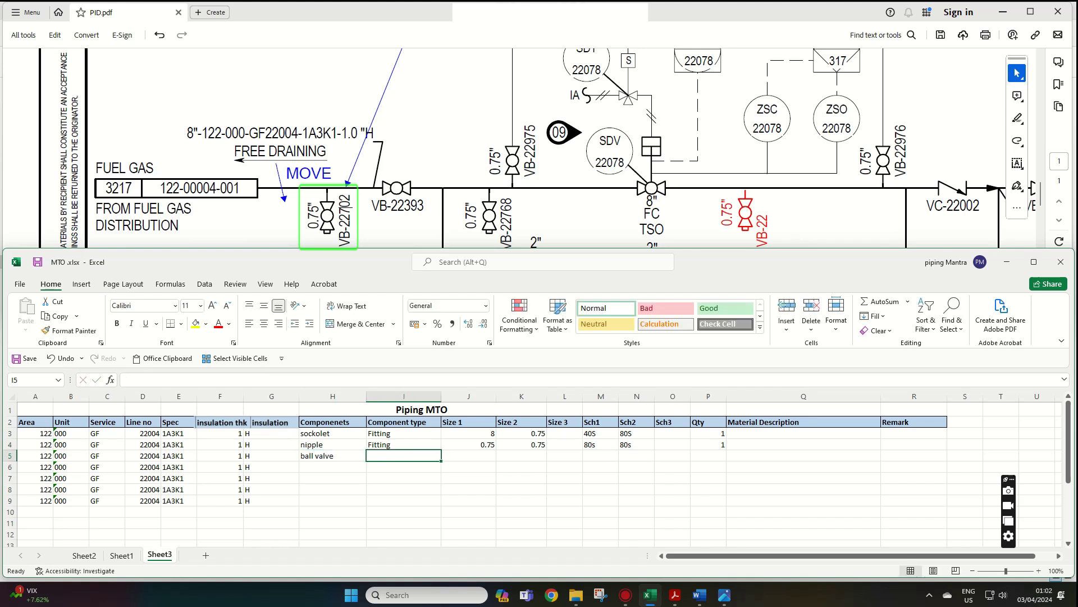
text(valve)
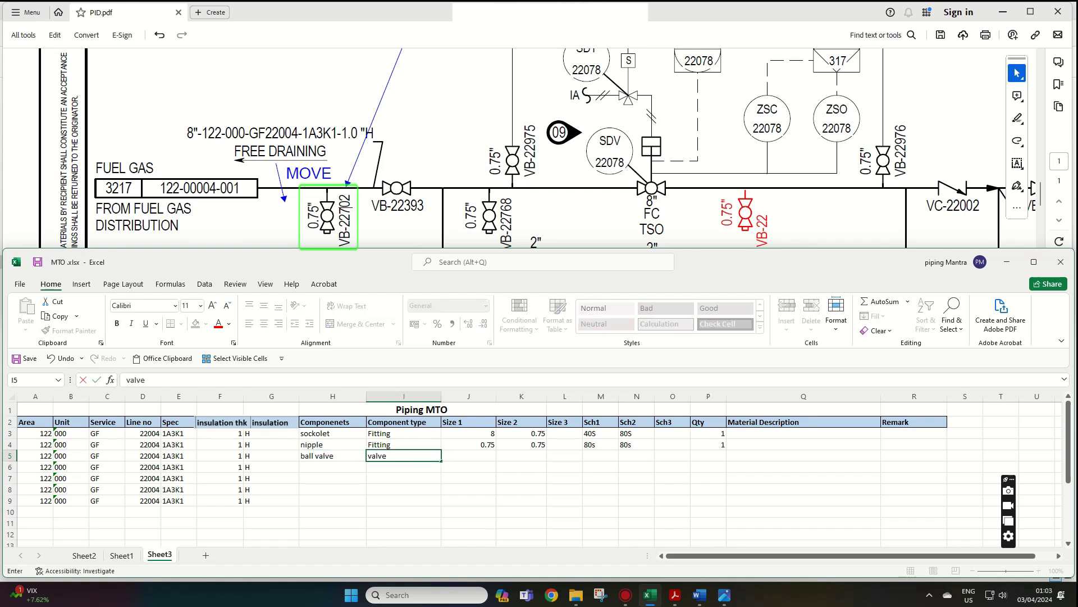
key(Tab)
text(0.75)
key(Tab)
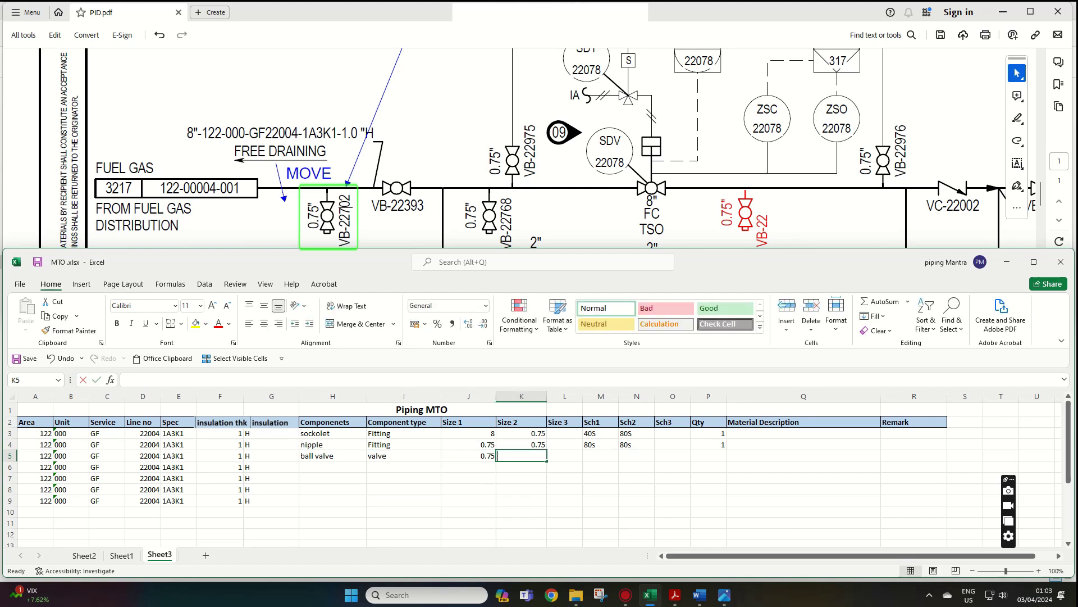
text(0.75)
key(Tab)
key(Tab)
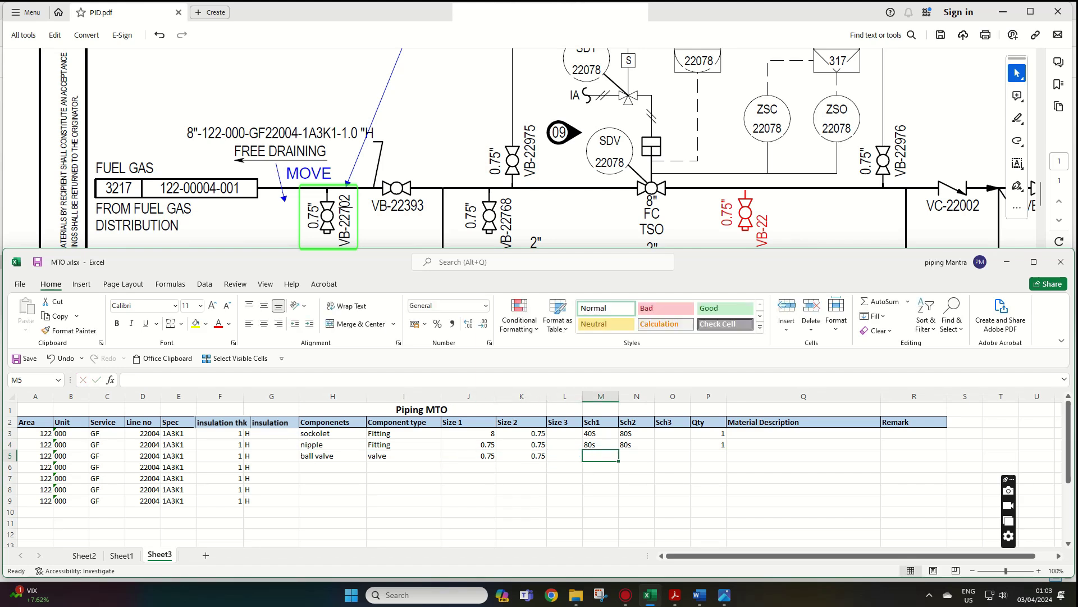
- Give the ball valve an 800# rating, quantity 1 and a threaded/socket-end remark
text(800#)
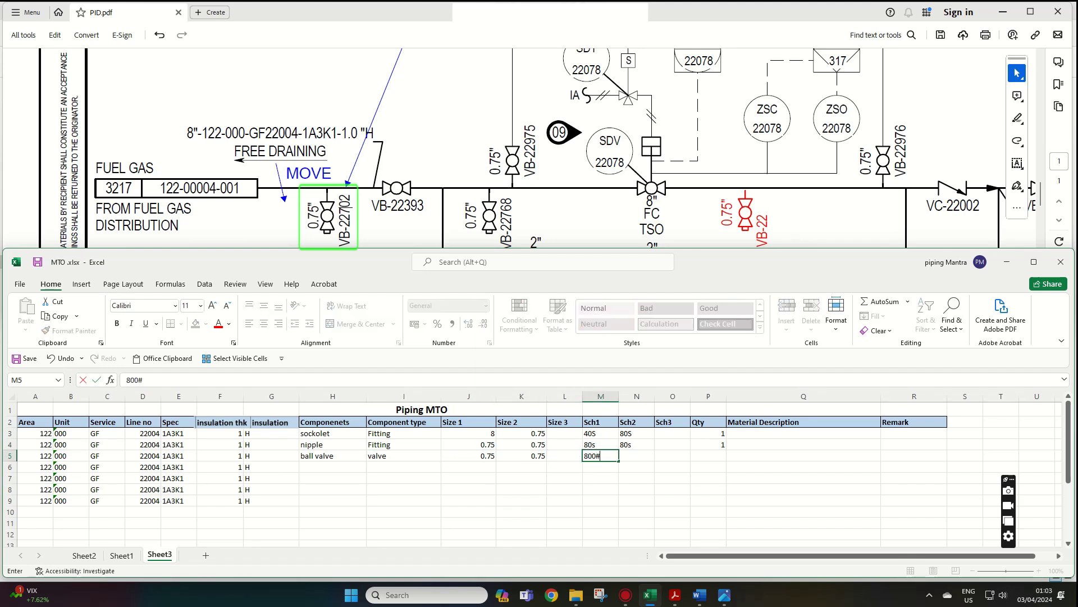
key(Tab)
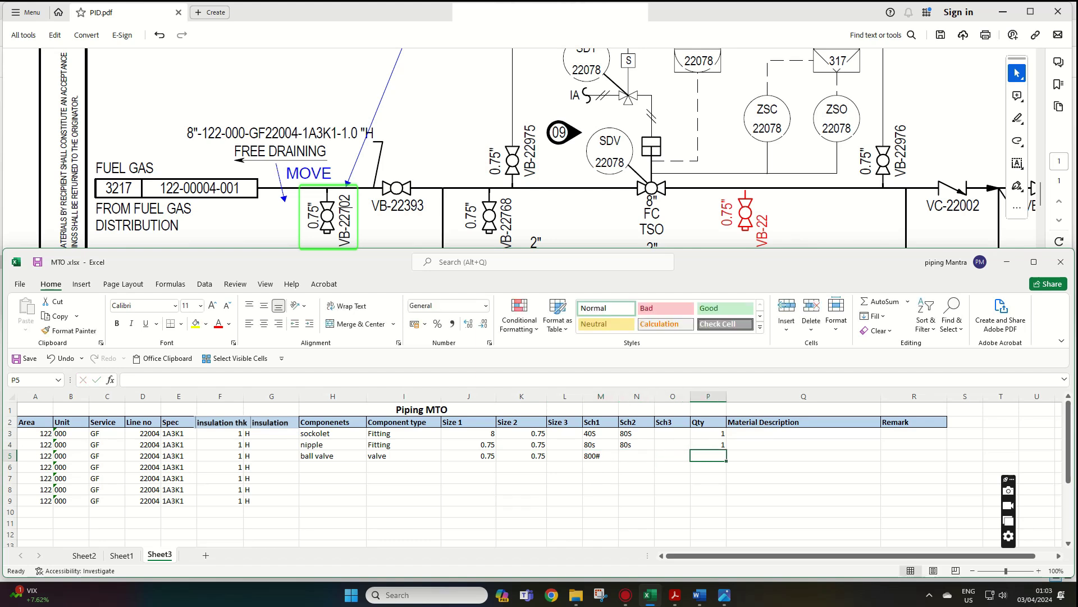
text(1)
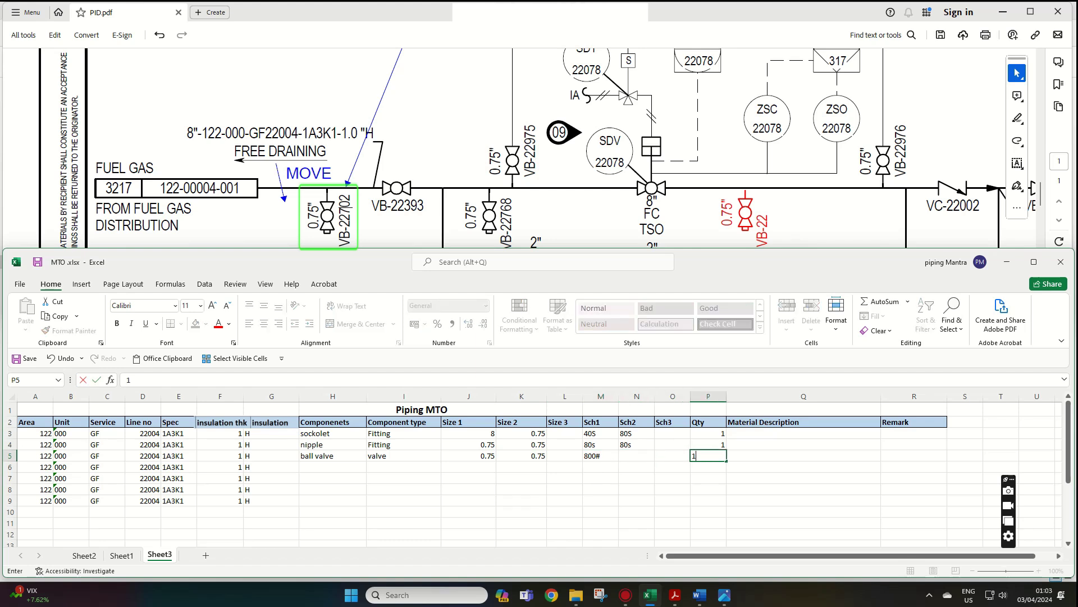
key(Tab)
key(Tab)
text(ball)
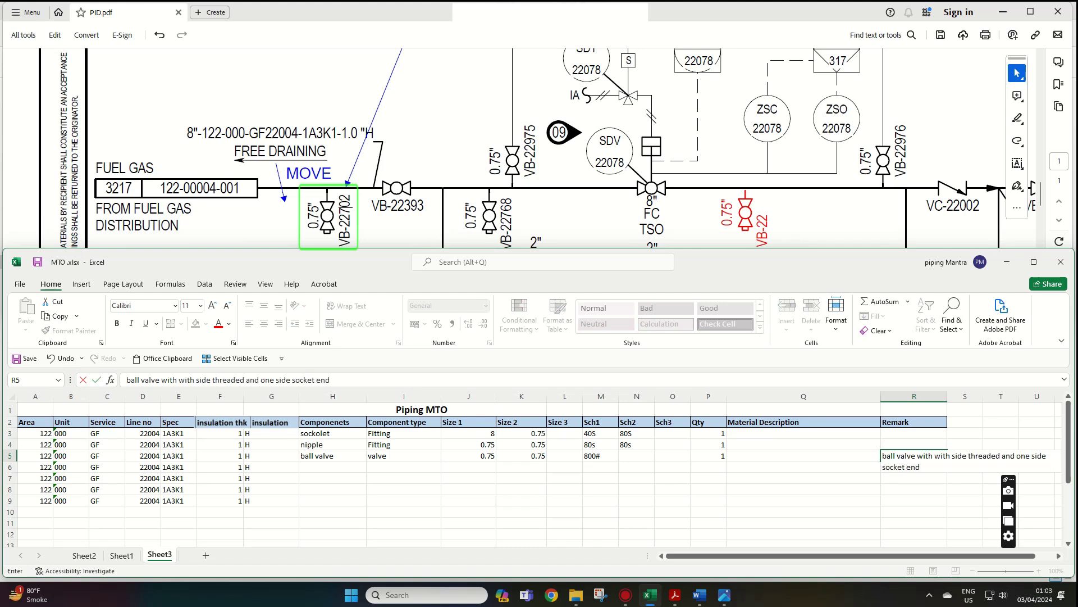
click(936, 455)
key(Delete)
key(Delete)
key(Delete)
- Add a plug Fitting row with sizes 0.75 and 0
key(Return)
text(plug)
key(Tab)
text(fitting)
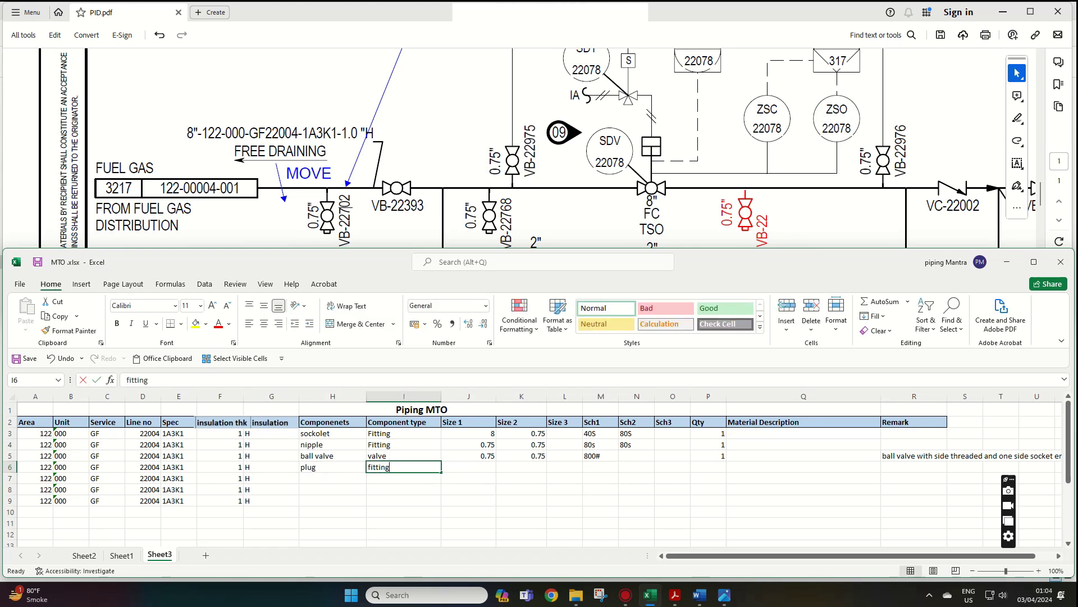
key(Tab)
text(0.75)
key(Tab)
text(0)
key(Tab)
key(Tab)
- Record 0.75 for the plug and start row 7 as an Orifice Flange, type Flange
text(0.75)
key(Down)
key(Down)
scroll(548, 147, up, 1)
scroll(547, 147, up, 2)
scroll(548, 147, up, 1)
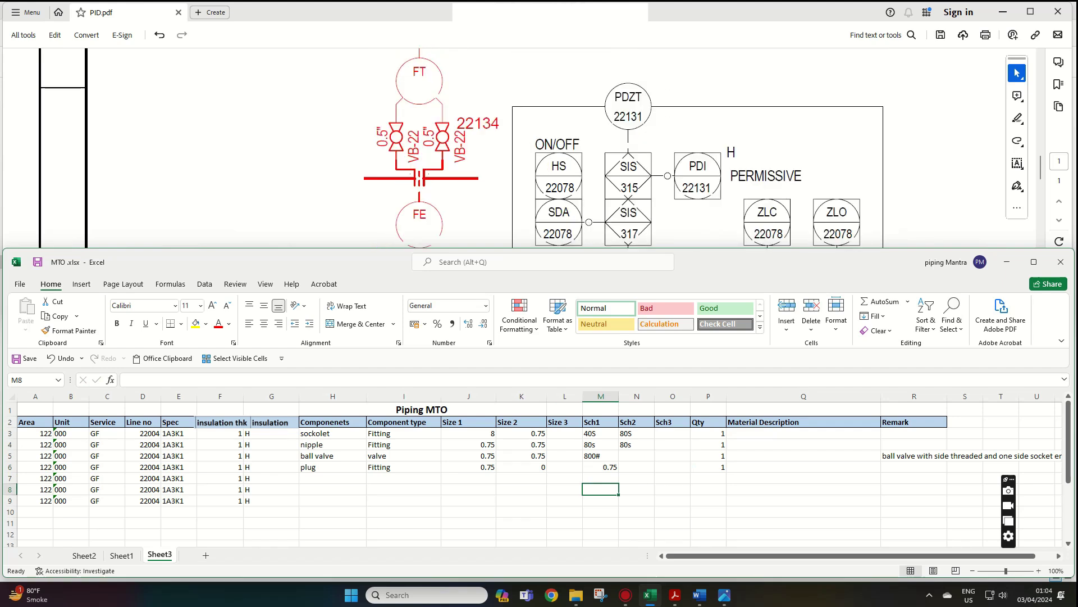
click(333, 478)
text(Orifice Flange)
key(Tab)
text(Fla)
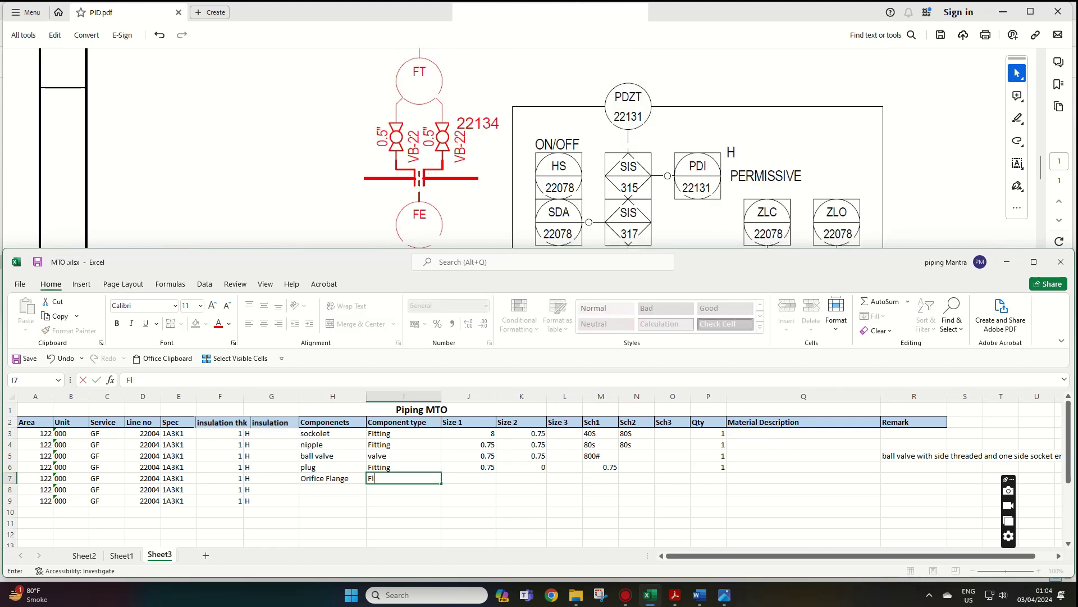
text(nge)
key(Tab)
- Give the orifice flange sizes 8 x 8, rating 300# and quantity 1
scroll(547, 147, down, 7)
scroll(548, 147, up, 1)
scroll(548, 147, up, 6)
text(8)
key(Tab)
text(8)
key(Tab)
key(Tab)
text(300#)
key(Tab)
key(Tab)
key(Tab)
text(1)
key(Return)
scroll(548, 147, down, 1)
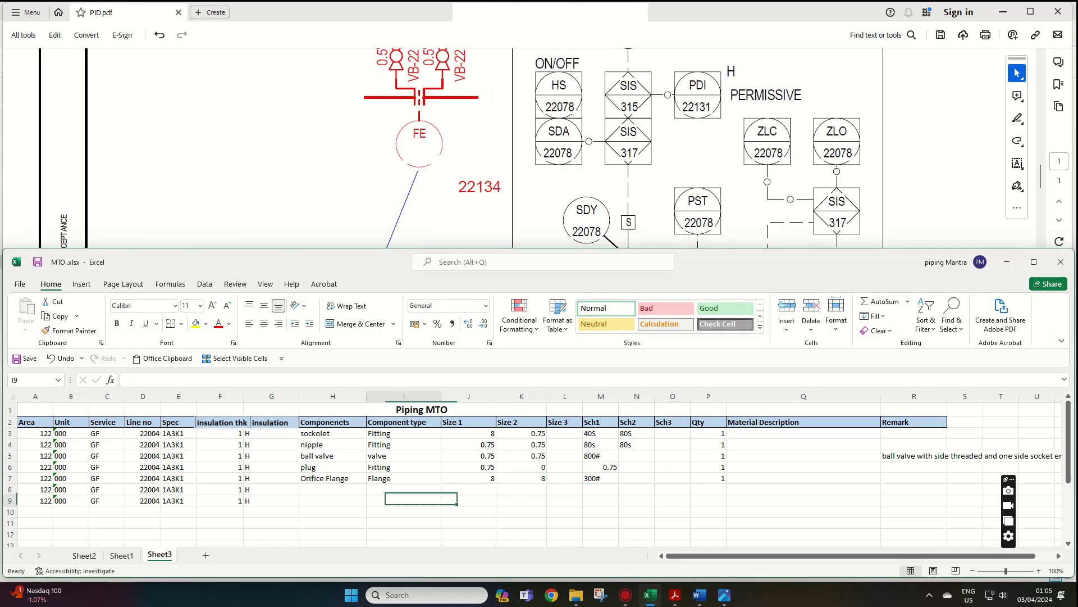
- Duplicate the orifice flange entry into row 8 and add the remark 'mayk'
key(ctrl+c)
key(ctrl+v)
click(914, 478)
text(may)
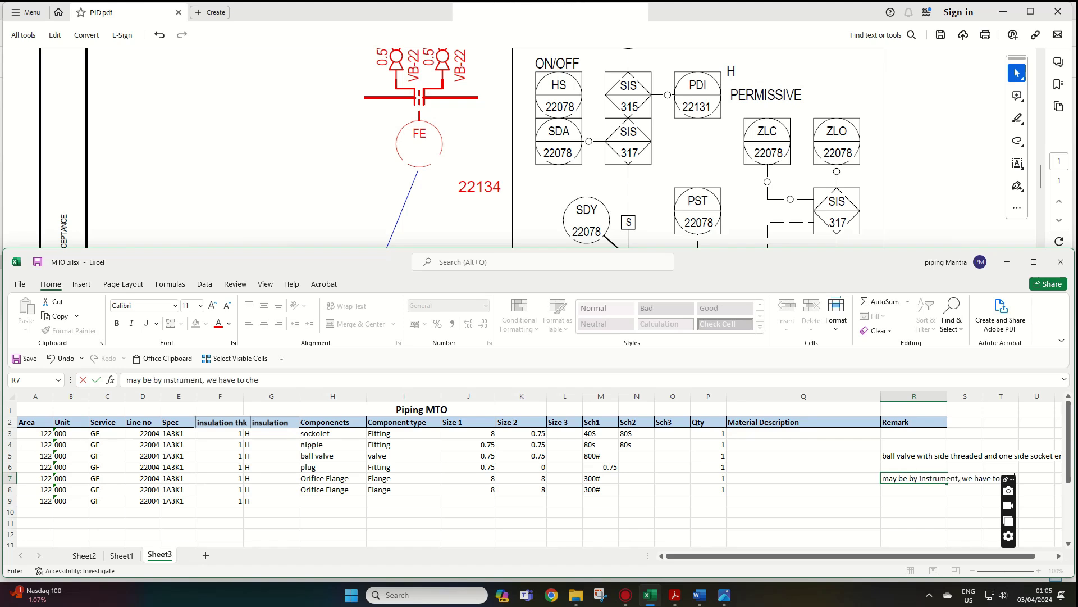
text(k)
scroll(548, 147, up, 1)
- Add a nipple row 9 of type Fitting with sizes 0.5 x 0.5
click(333, 501)
text(nipple)
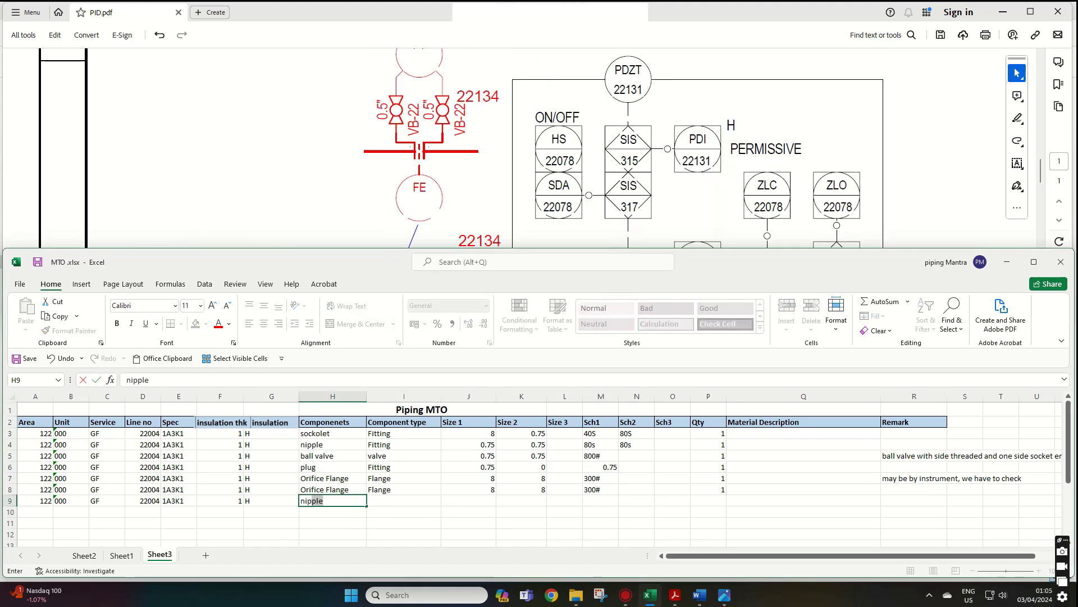
key(Tab)
text(Fitting)
key(Tab)
text(0.5)
key(Tab)
text(0.)
key(Tab)
key(Tab)
- Set the nipple schedules to 80S and 80S with quantity 1
key(BackSpace)
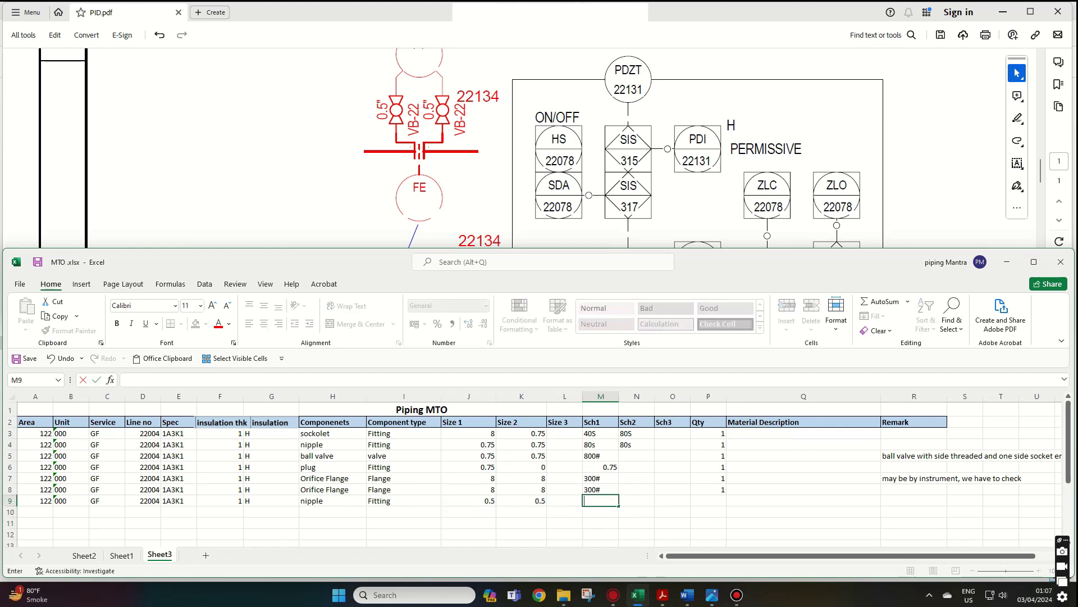
text(80S)
key(Tab)
text(80S)
key(Tab)
key(Tab)
text(1)
key(Left)
key(Left)
key(Left)
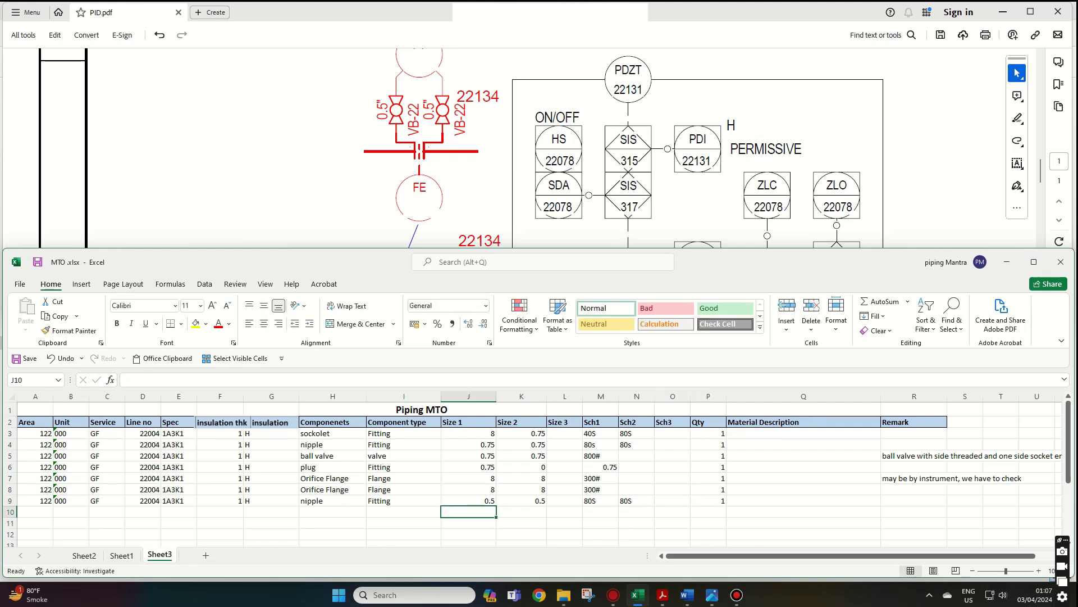
key(Left)
key(Left)
key(Left)
key(Left)
key(Left)
- Copy row 9's line details down into rows 10–16
key(shift+Right)
key(shift+Right)
key(shift+Right)
key(shift+Right)
key(ctrl+c)
key(shift+Down)
key(shift+Down)
key(shift+Down)
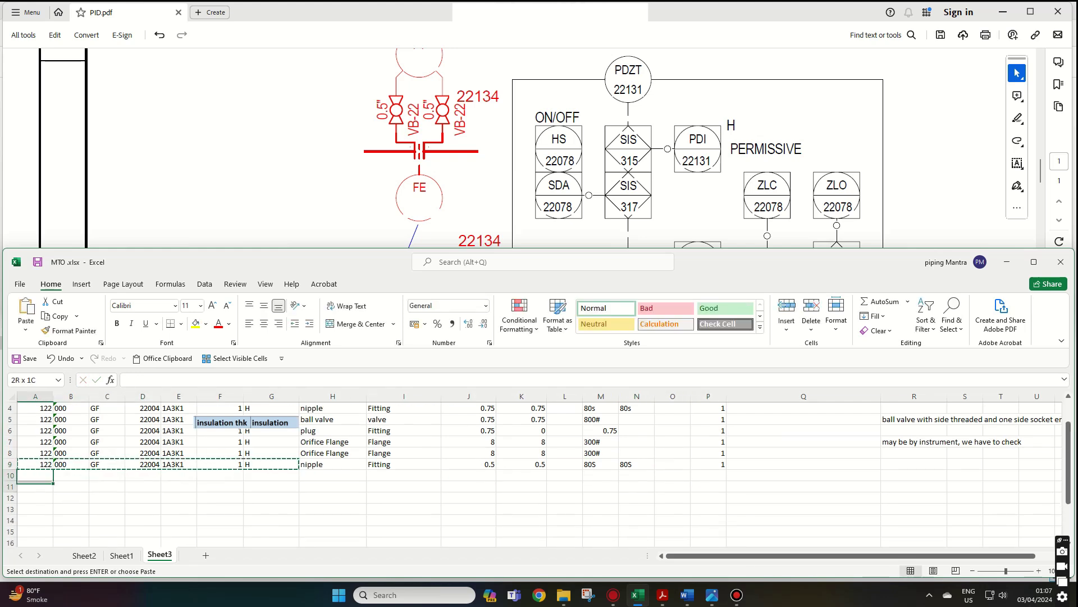
key(shift+Down)
key(shift+Down)
key(shift+Down)
key(Return)
- Enter row 10 as a 0.5-inch 800# ball valve, type valve, quantity 1
text(ball valve)
key(Tab)
text(valve)
key(Tab)
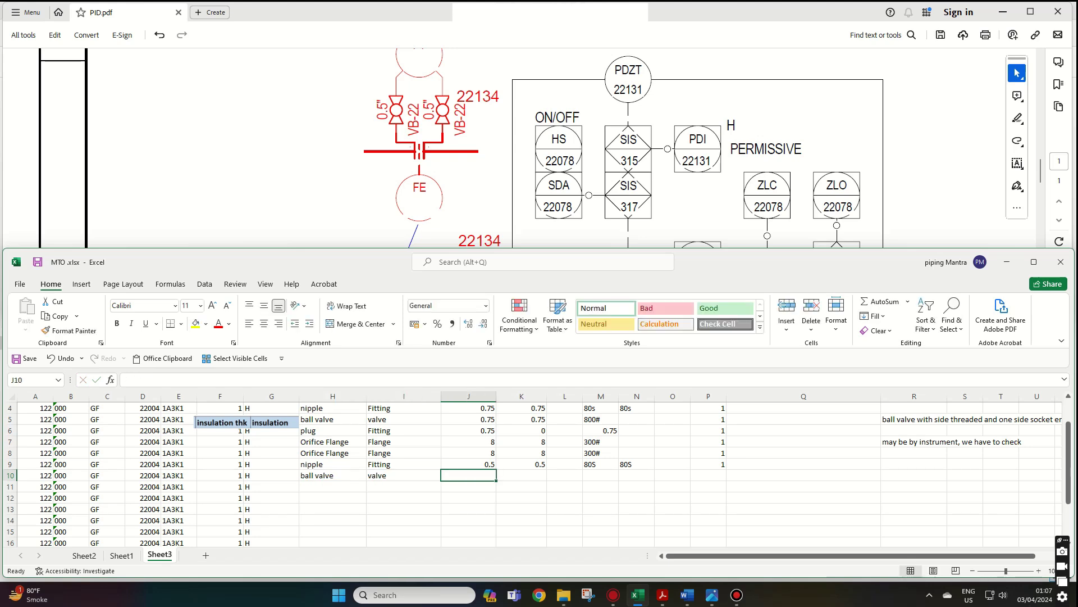
text(0.5)
key(Tab)
key(Tab)
key(Tab)
text(800)
key(Tab)
key(Tab)
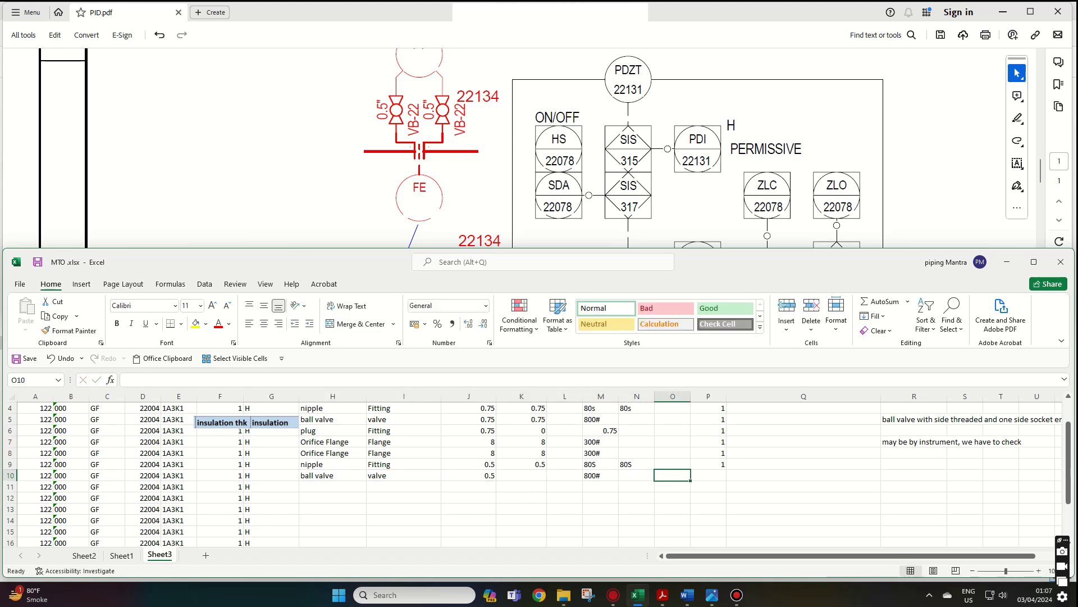
key(Tab)
text(1)
- Enter row 11 as a 0.5 x 0.5 nipple, type Fitting, schedule 80S
key(Tab)
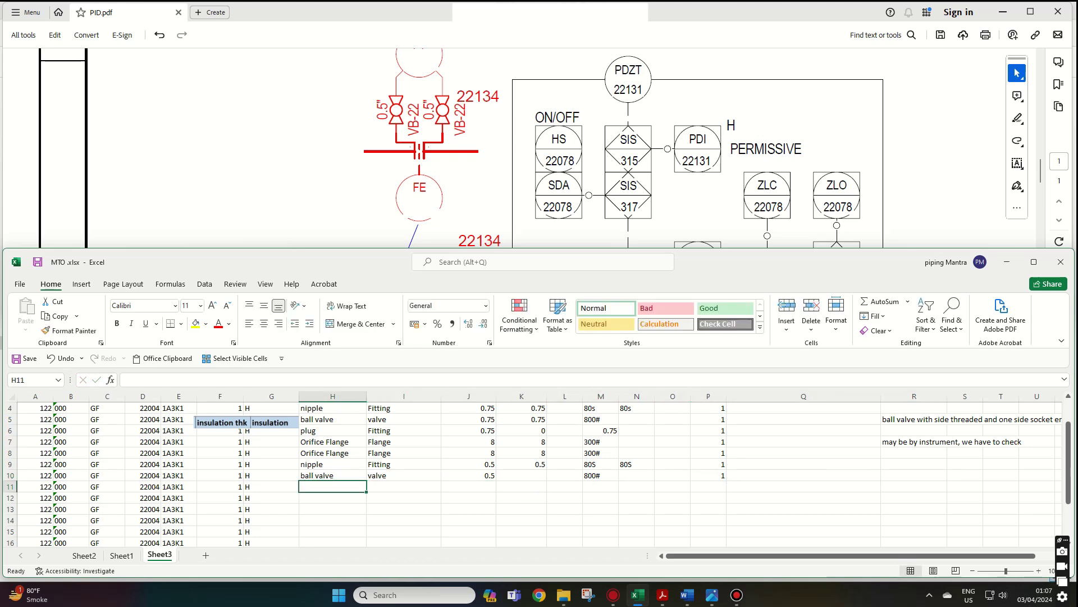
text(nipple)
key(Tab)
text(Fitting)
key(Tab)
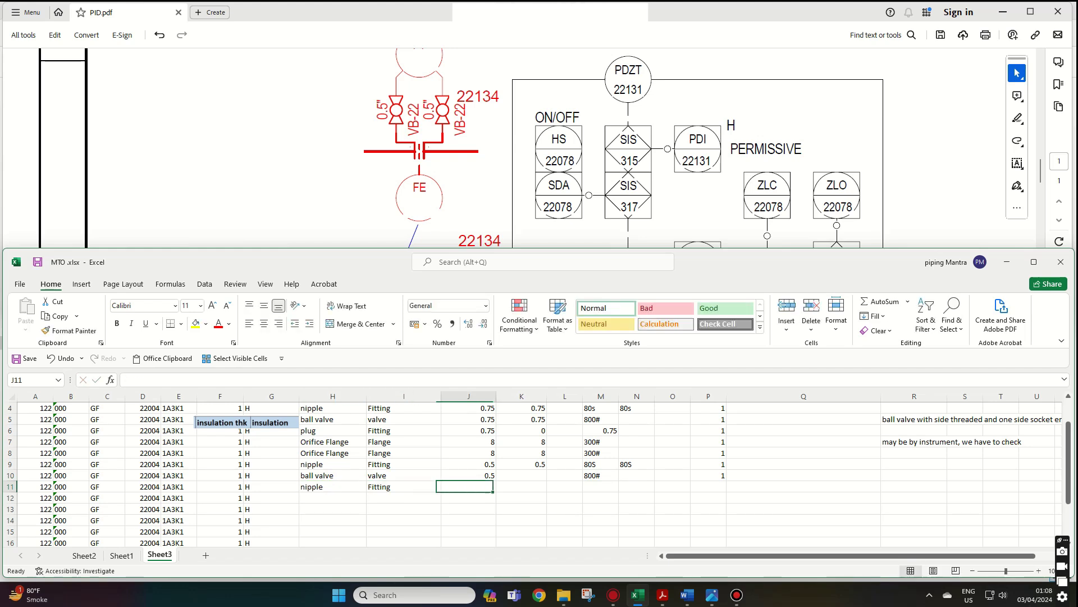
text(0.5)
key(Tab)
text(0.5)
key(Tab)
key(Tab)
text(80S)
- Freeze panes at cell K3 to lock the title and header rows
scroll(521, 472, up, 1)
click(521, 433)
key(alt+w)
key(f)
key(f)
click(709, 456)
- Set the nipple quantity to 1 and copy rows 9–11 components into rows 12–14
text(1)
key(Return)
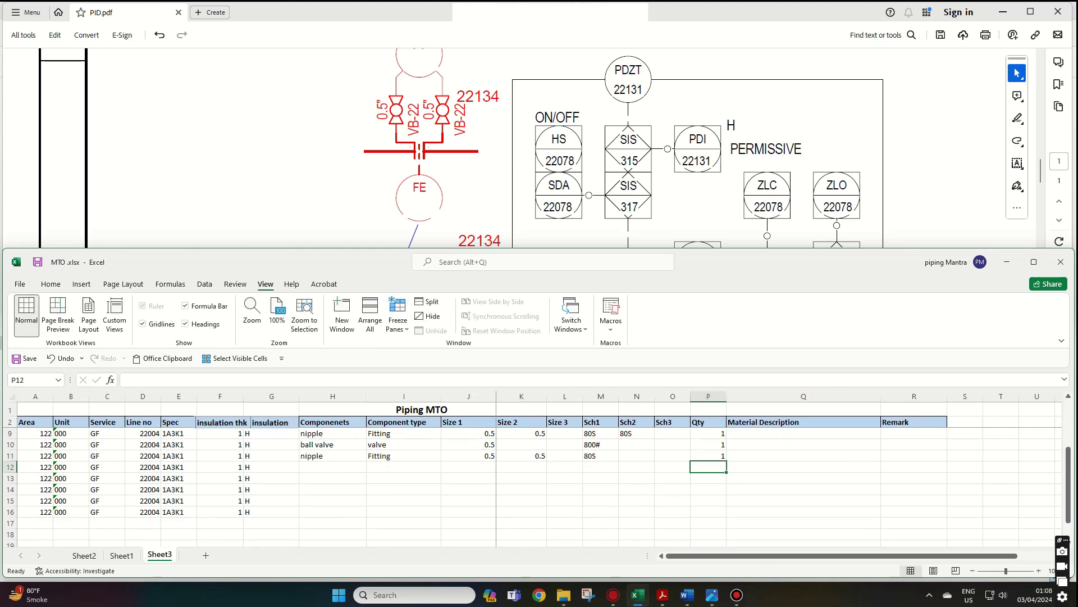
scroll(534, 483, up, 1)
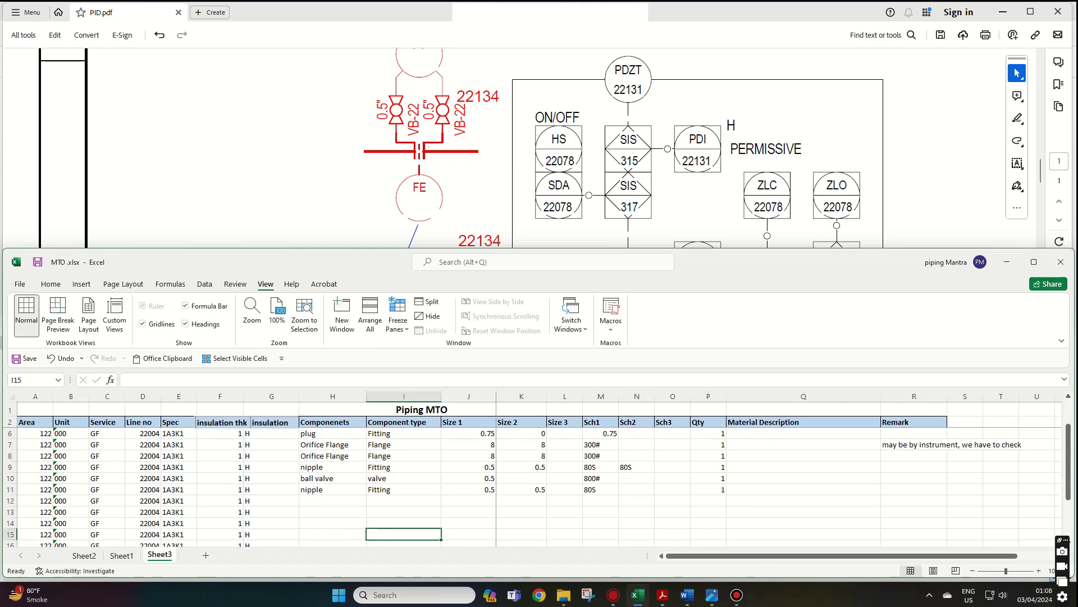
drag(315, 467, 708, 489)
key(ctrl+c)
click(315, 500)
key(ctrl+v)
key(Escape)
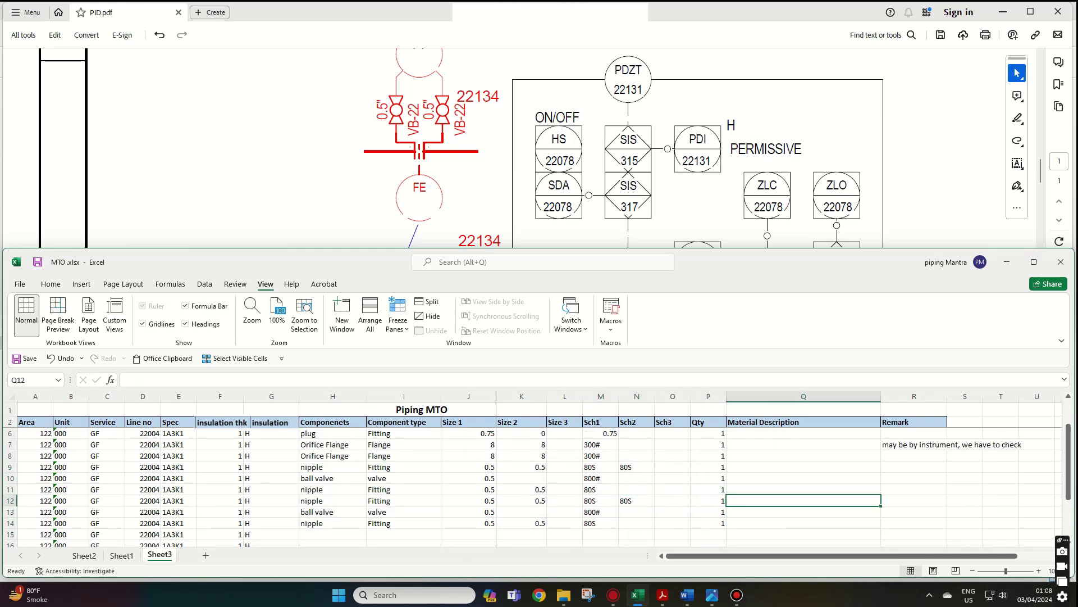
- Check the P&ID drawing and start row 15 as a ball valve of type valve
scroll(534, 483, down, 1)
scroll(534, 483, down, 1)
key(alt+Tab)
scroll(534, 168, down, 2)
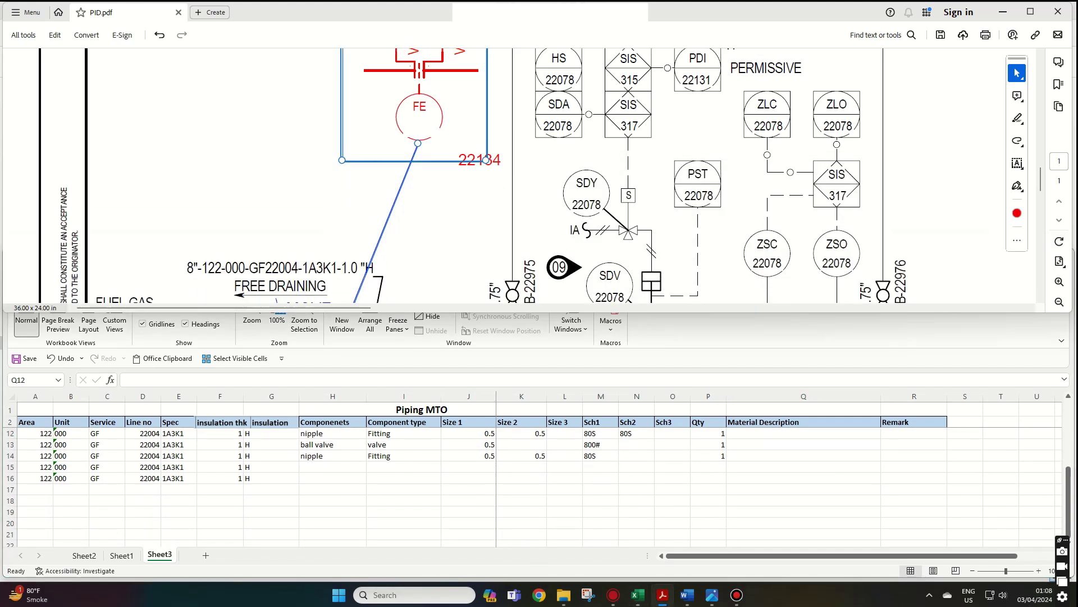
scroll(534, 168, down, 3)
click(333, 467)
scroll(548, 148, down, 1)
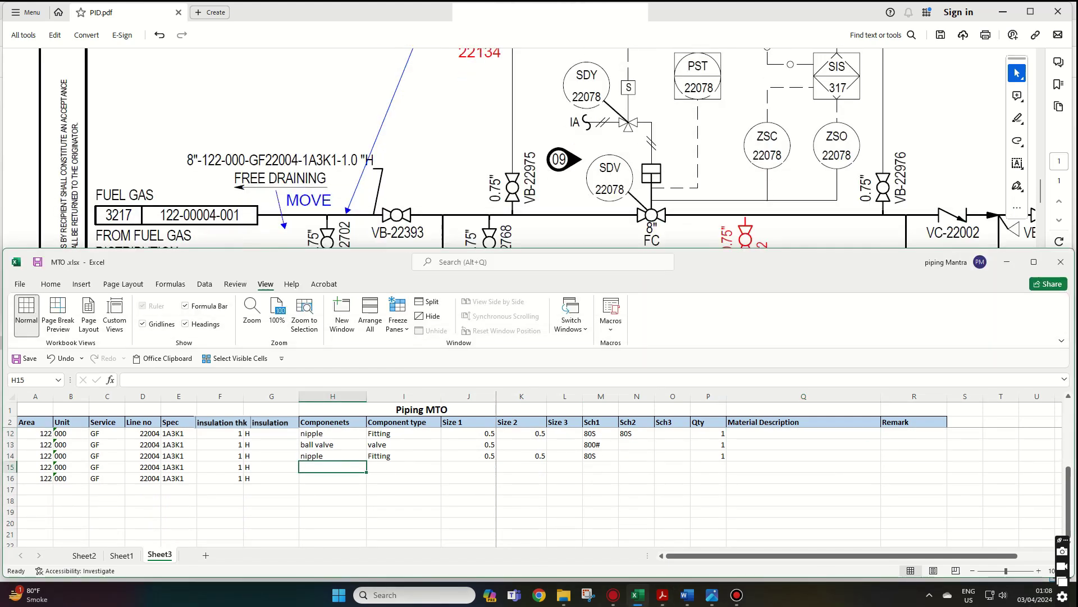
text(fla)
text(ball valve)
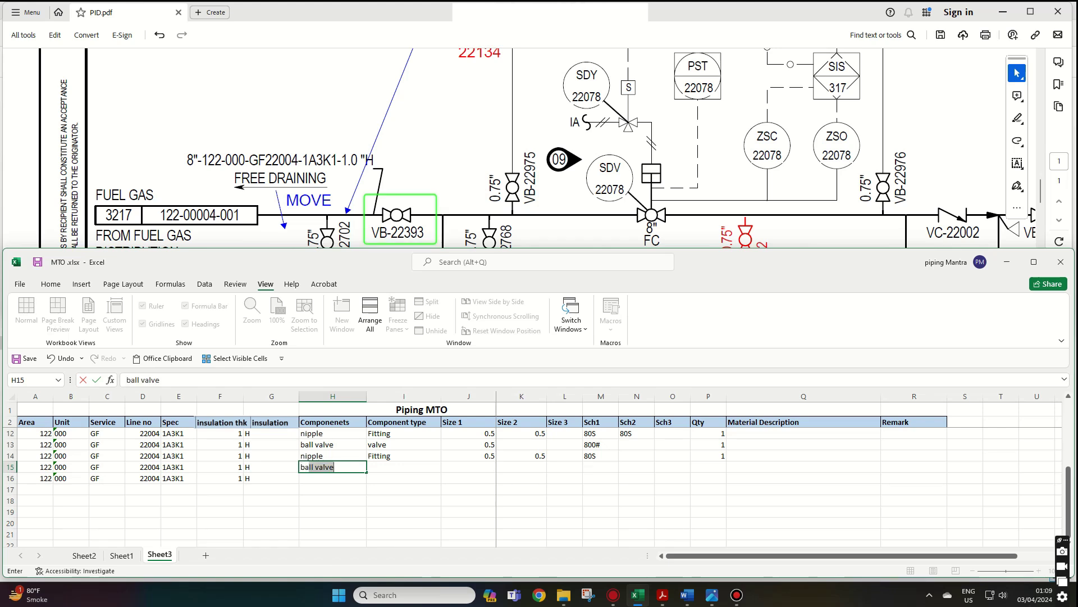
key(Tab)
text(v)
key(Tab)
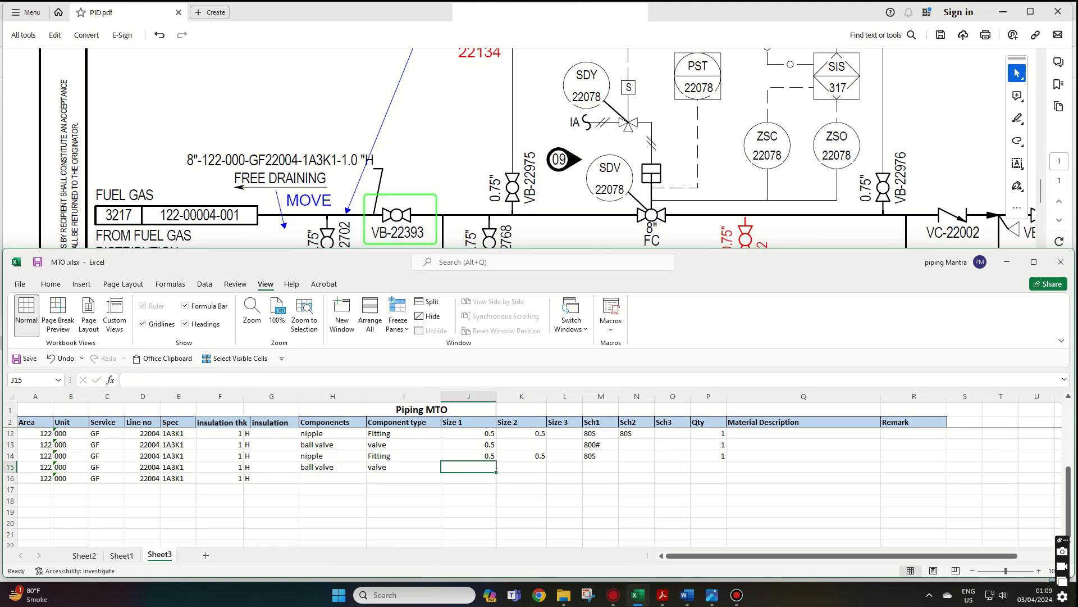
- Give the row 15 ball valve sizes 8 x 8, rating 300# and quantity 1
text(8)
key(Tab)
text(8)
key(Tab)
key(Tab)
text(300)
key(Tab)
key(Tab)
key(Tab)
text(1)
key(Return)
scroll(548, 148, down, 3)
scroll(547, 147, down, 1)
- Check the branch connection chart, then enter weldolet, Fitting, size 8 in row 16
click(332, 478)
click(616, 517)
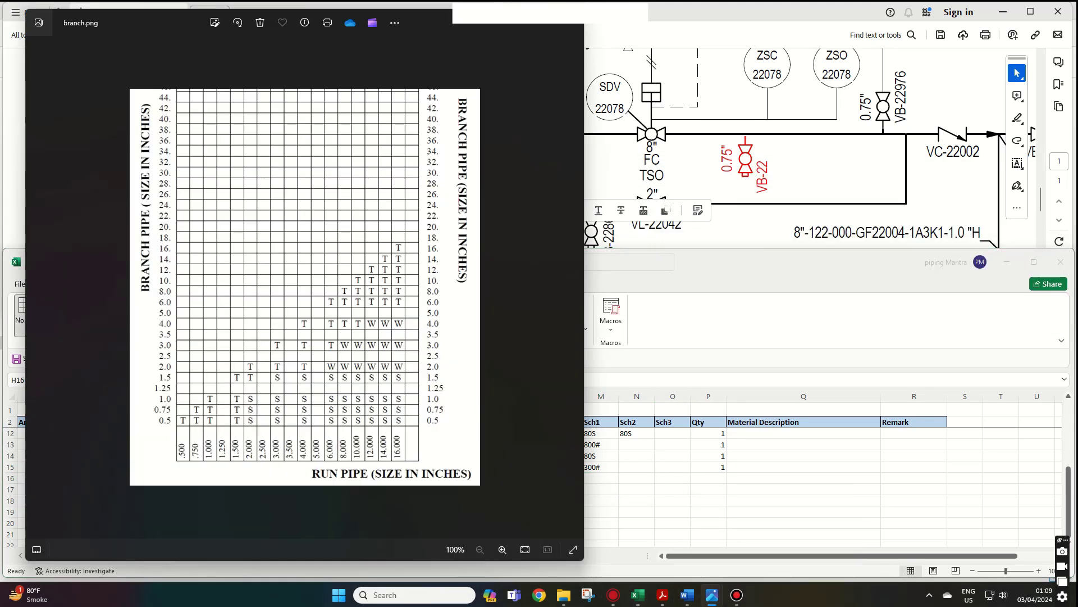
key(alt+F4)
text(weldolet)
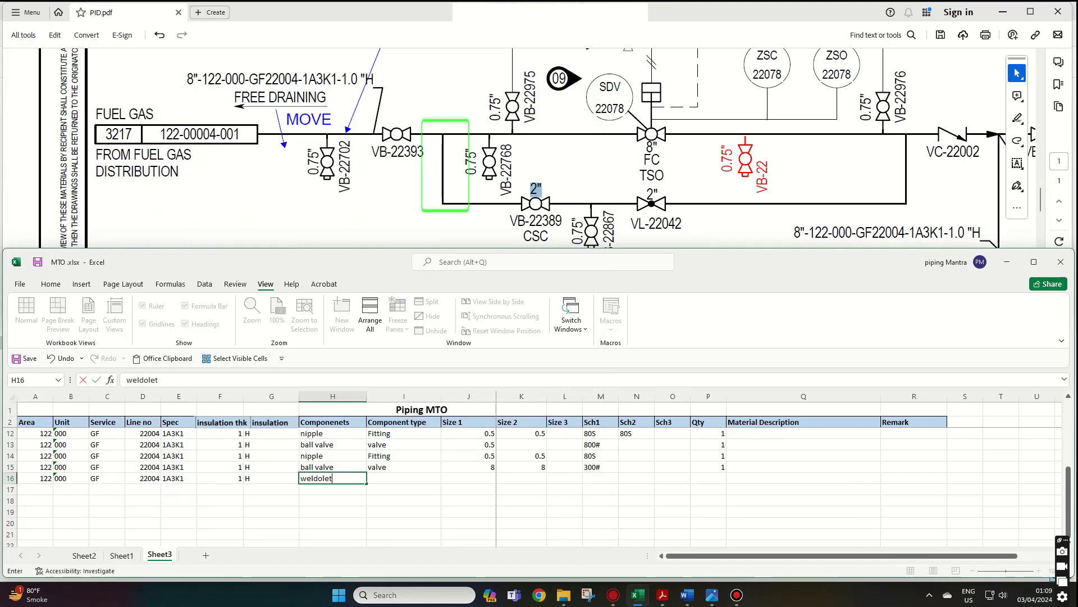
key(Tab)
text(Fitting)
key(Tab)
text(8)
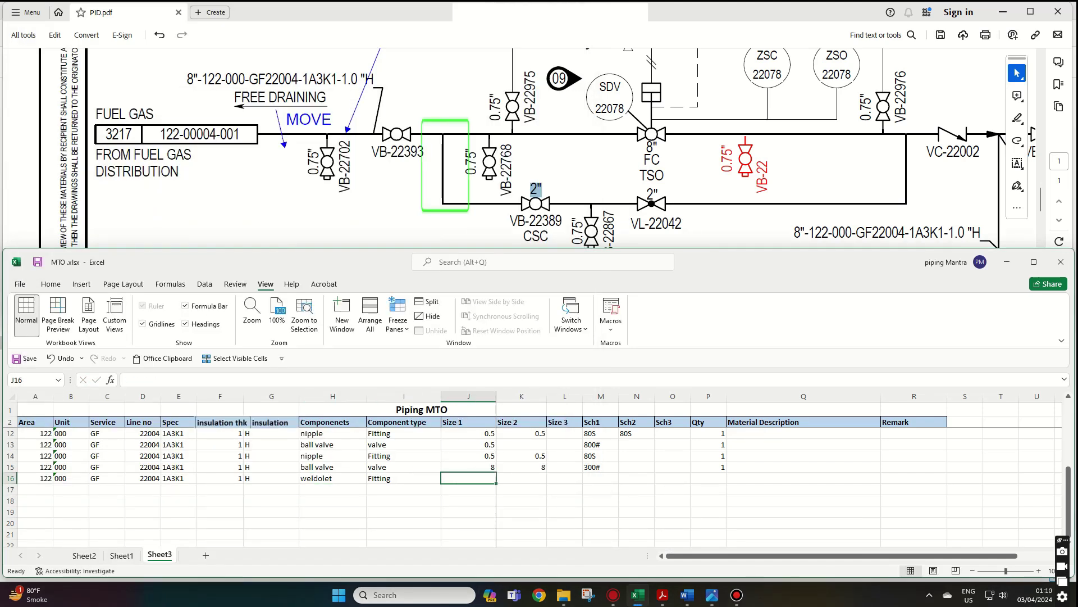
key(Tab)
- Check the pipe spec and finish the row 16 weldolet with schedule 40S and quantity 1
key(Tab)
key(Tab)
key(alt+Tab)
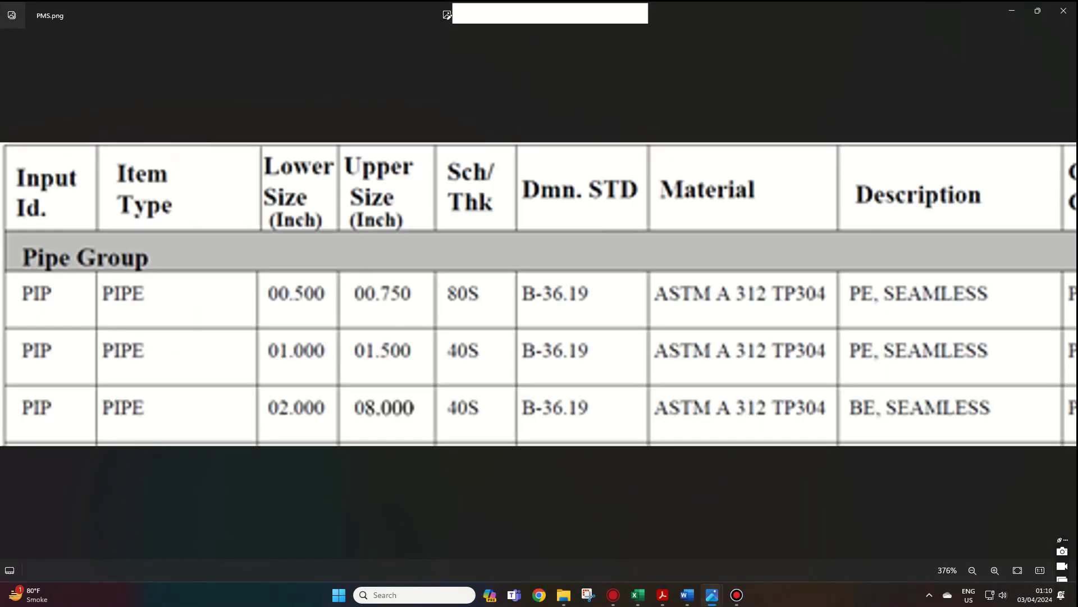
key(alt+Tab)
text(40S)
key(Tab)
text(4)
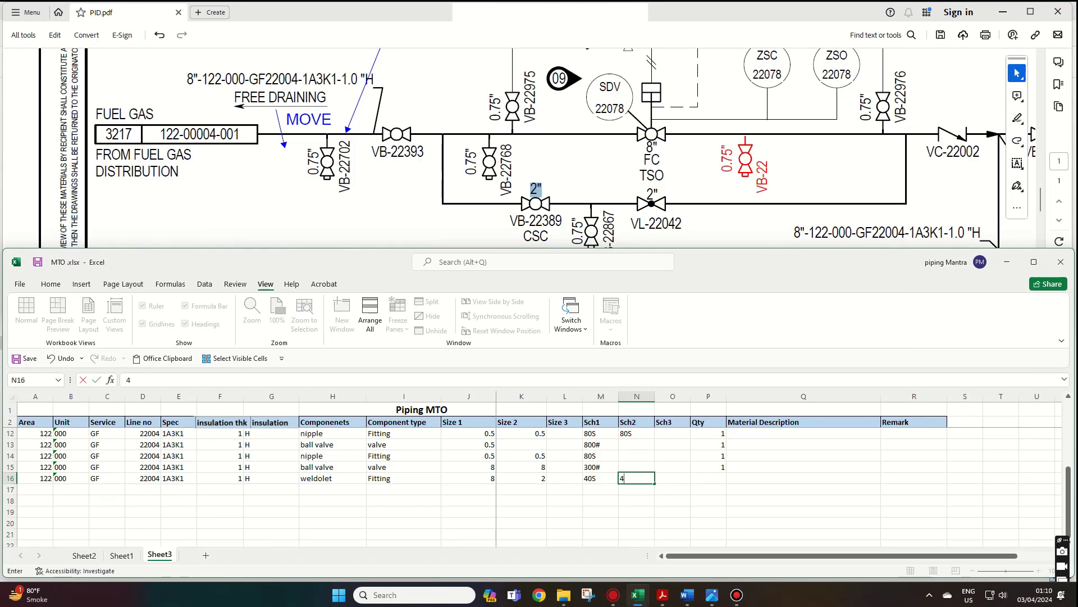
key(Tab)
key(Tab)
text(1)
key(Return)
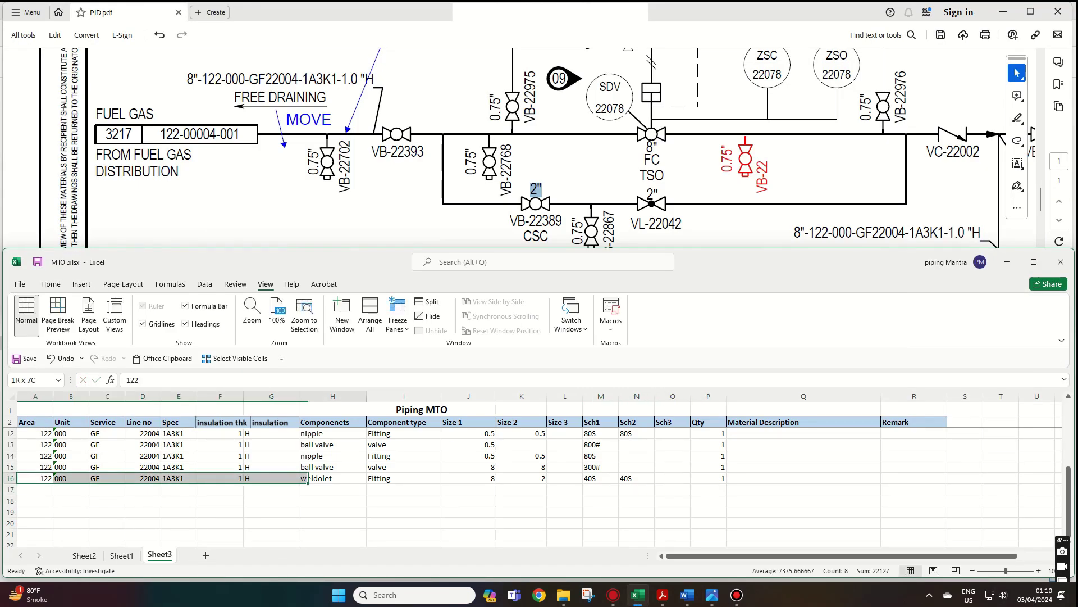
- Copy the line details of rows 12–16 into rows 17–26
key(ctrl+c)
key(ctrl+v)
scroll(505, 477, up, 3)
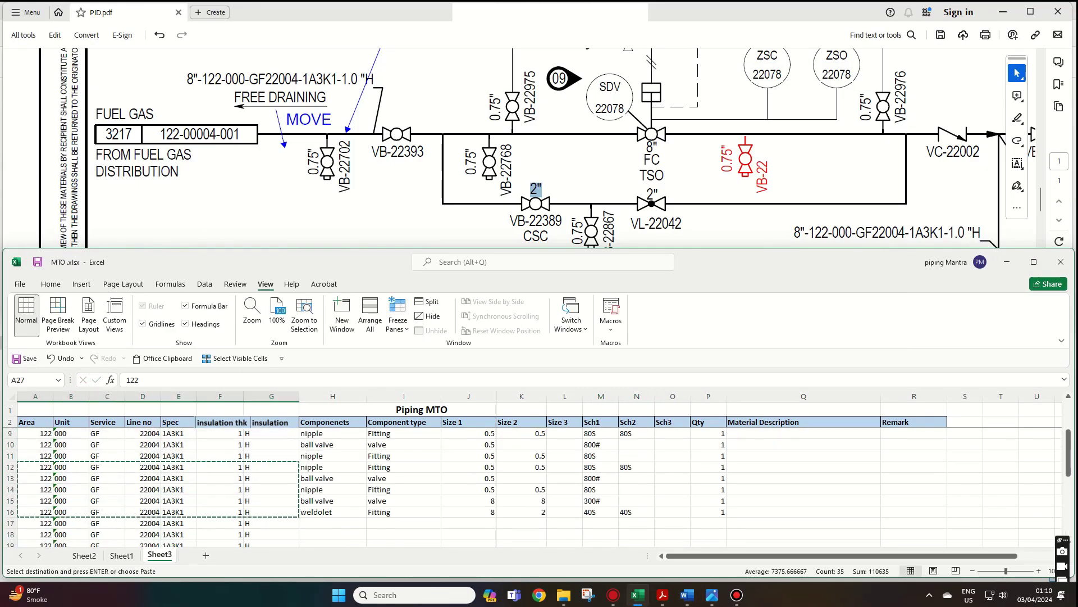
- Enter row 17: ball valve, valve, sizes 2 and 2, 300#, quantity 1
click(332, 511)
text(valve)
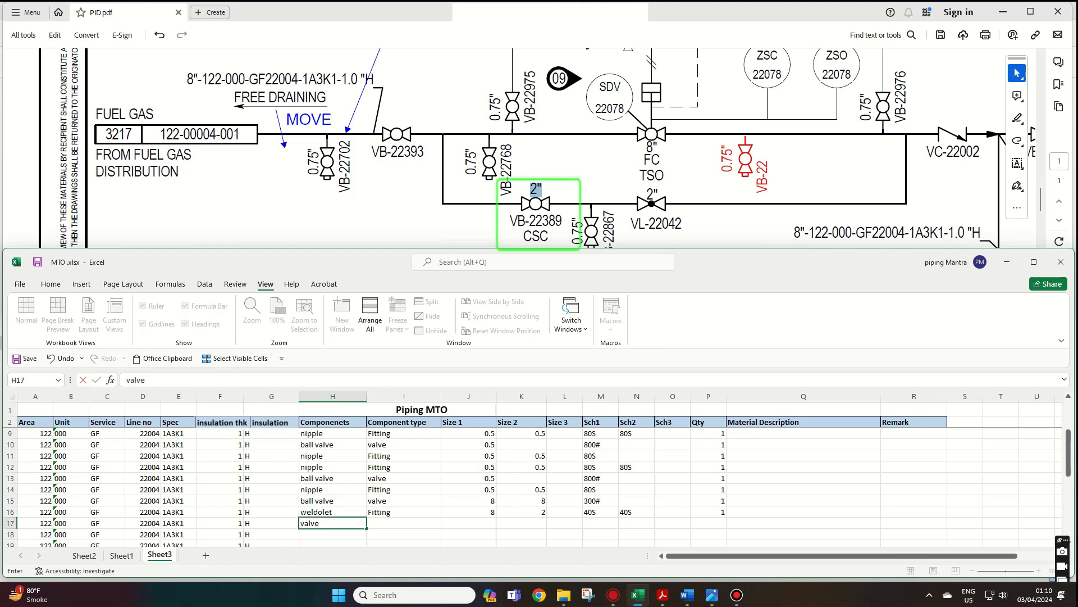
key(Tab)
key(shift+Tab)
text(ball valve)
key(Tab)
text(valve)
key(Tab)
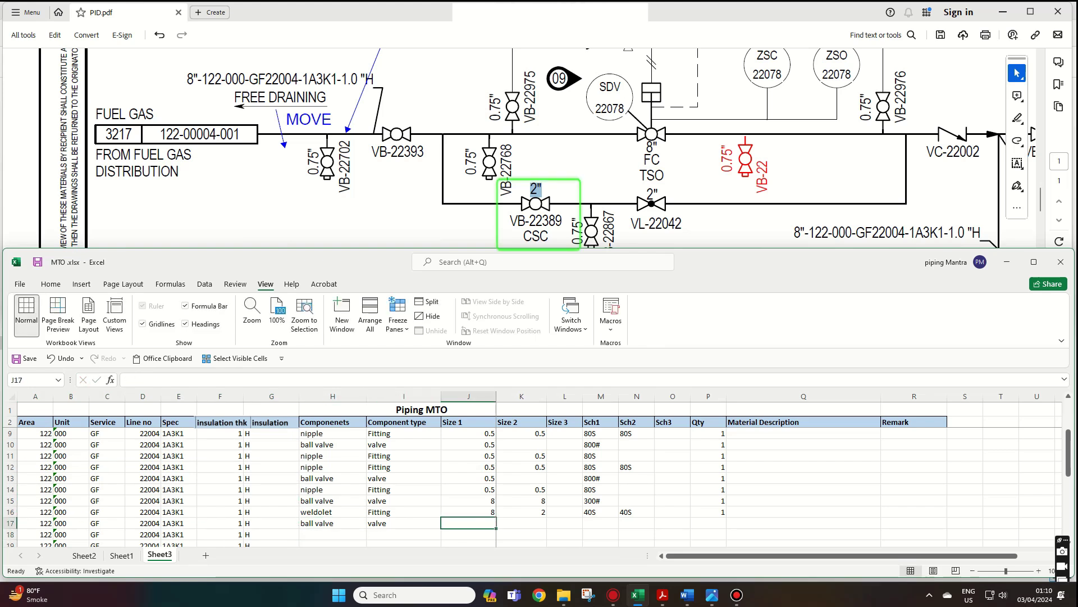
text(2)
key(Tab)
text(2)
key(Tab)
key(Tab)
text(300#)
key(Tab)
- Enter row 18: sockolet, Fitting, sizes 2 and 0.75, schedules 40S and 80S, quantity 1
key(Tab)
key(Tab)
text(1)
scroll(540, 146, down, 1)
key(Return)
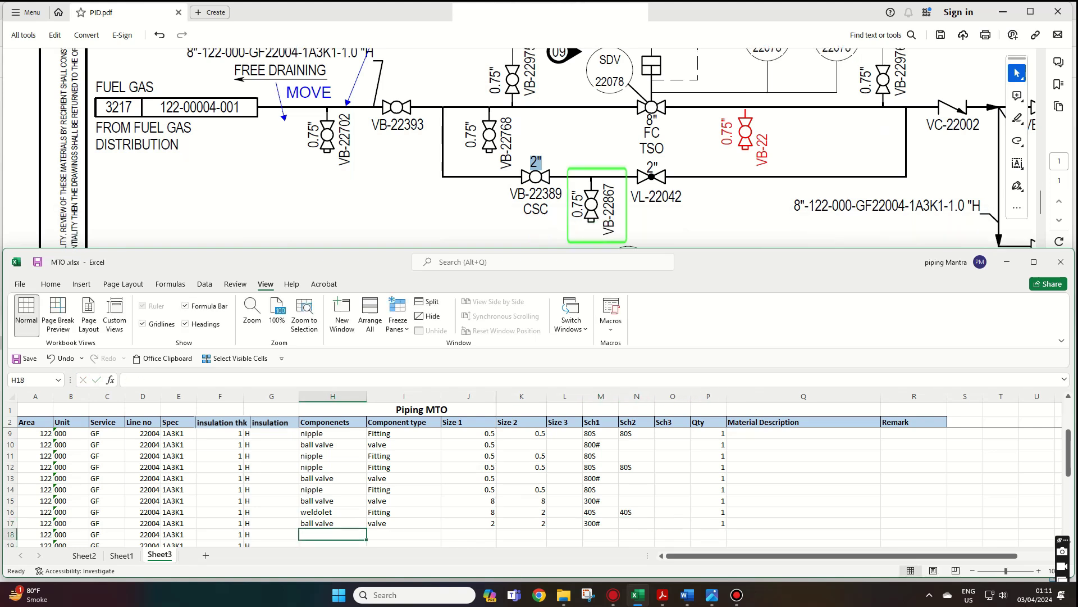
text(sockolet)
key(Tab)
text(fitting)
key(Tab)
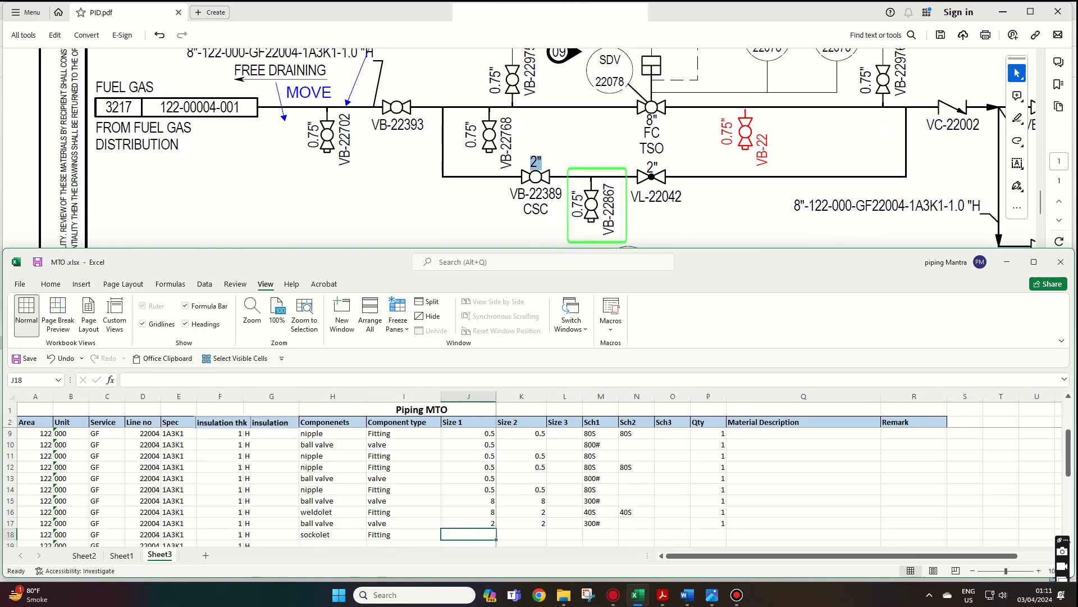
text(2)
key(Tab)
text(0.75)
key(Tab)
key(Tab)
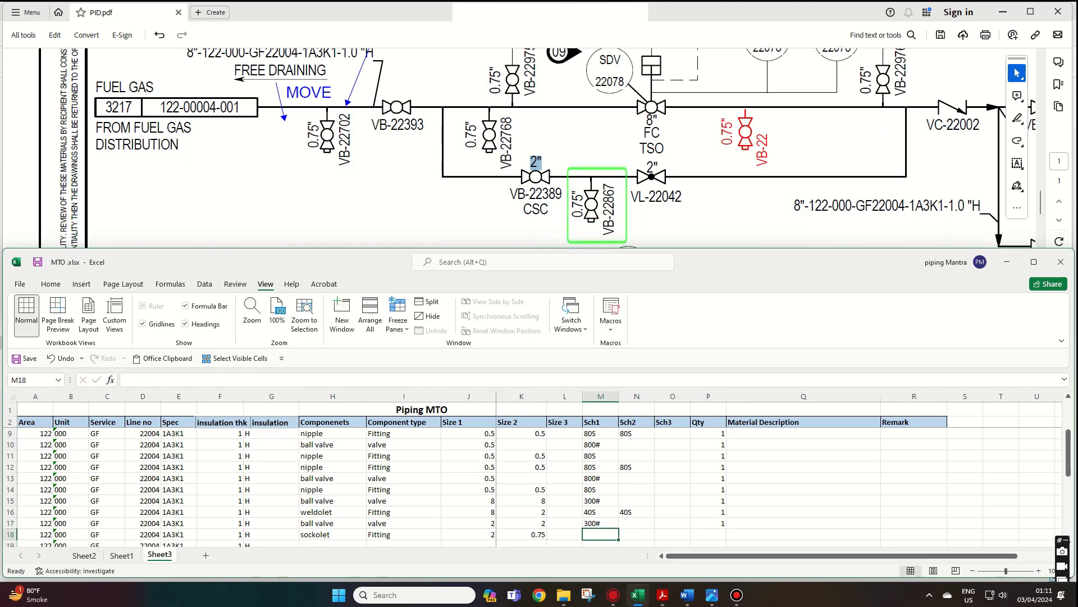
text(40S)
key(Tab)
text(80S)
- Enter row 19: nipple, Fitting, sizes 2 and 2, schedules 80S and 80S, quantity 1
key(Tab)
key(Tab)
text(1)
key(Down)
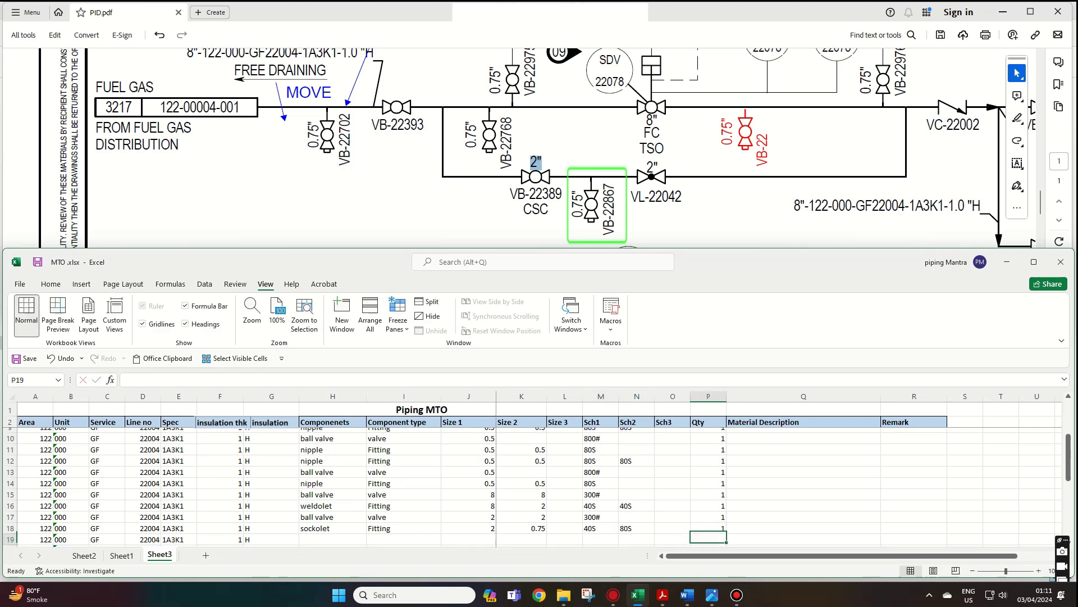
scroll(332, 466, down, 2)
click(333, 467)
text(nipple)
key(Tab)
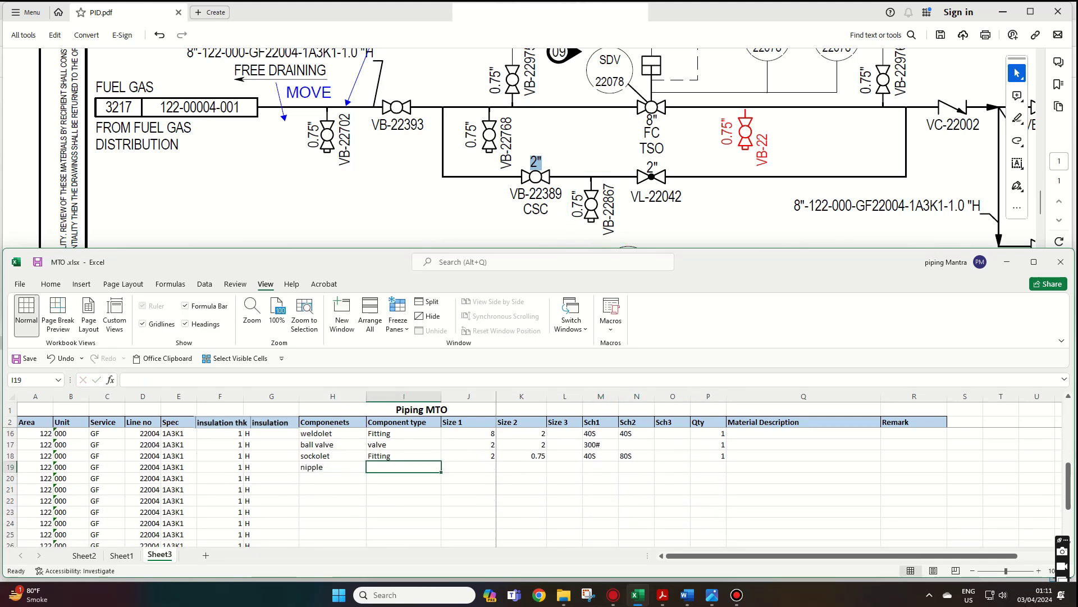
text(Fitting)
key(Tab)
text(2)
key(Tab)
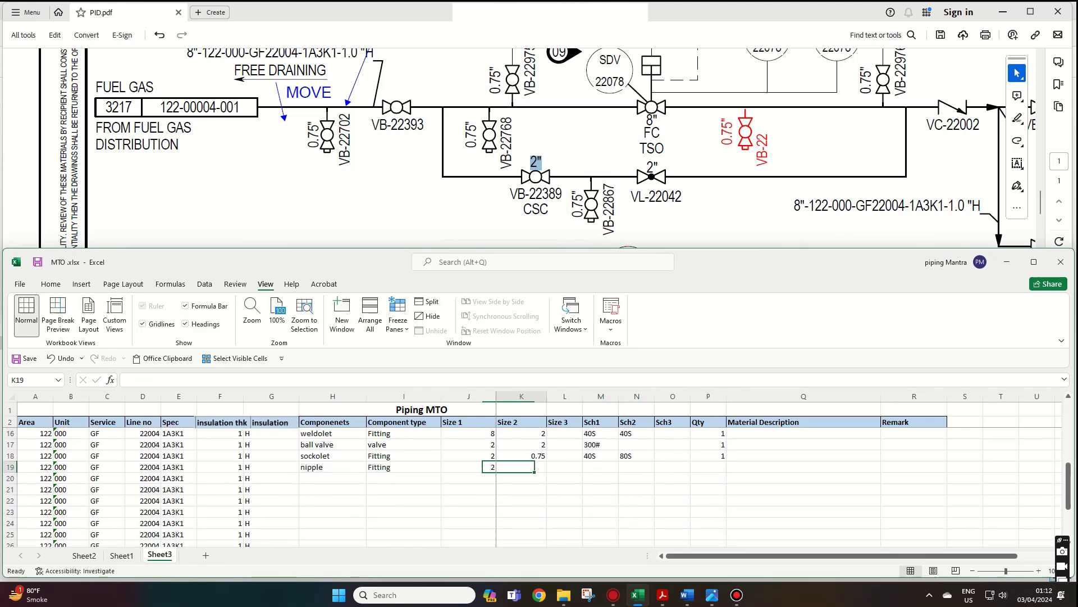
text(2)
key(Tab)
key(Tab)
text(80S)
key(Tab)
text(80S)
- Enter row 20: ball valve, valve, sizes 0.75 and 0.75, 300# rating, quantity 1
key(Tab)
key(Tab)
text(1)
key(Return)
text(ball valve)
key(Tab)
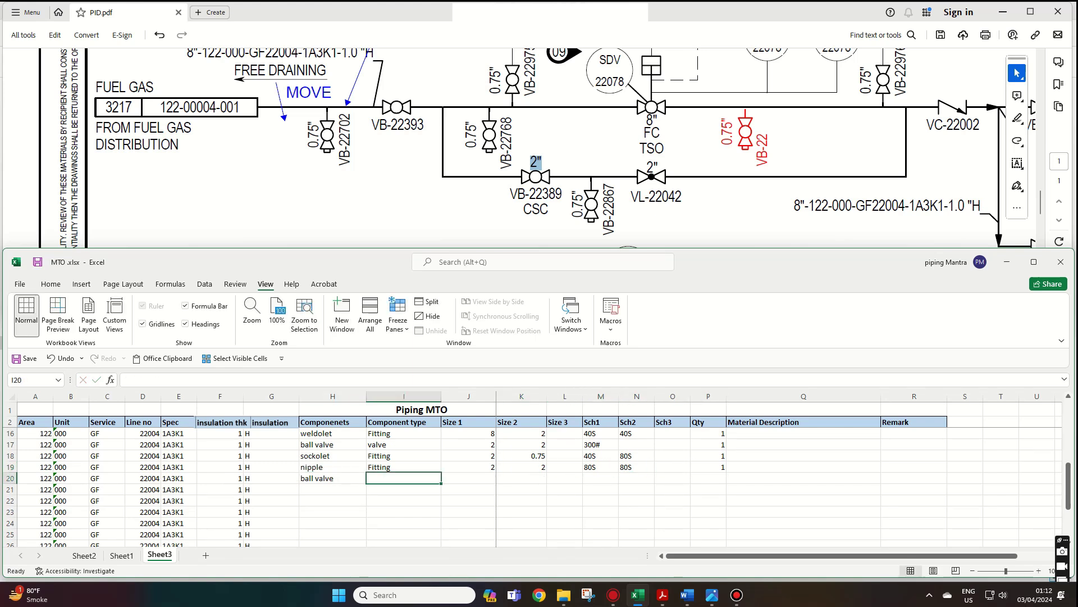
text(valve)
key(Tab)
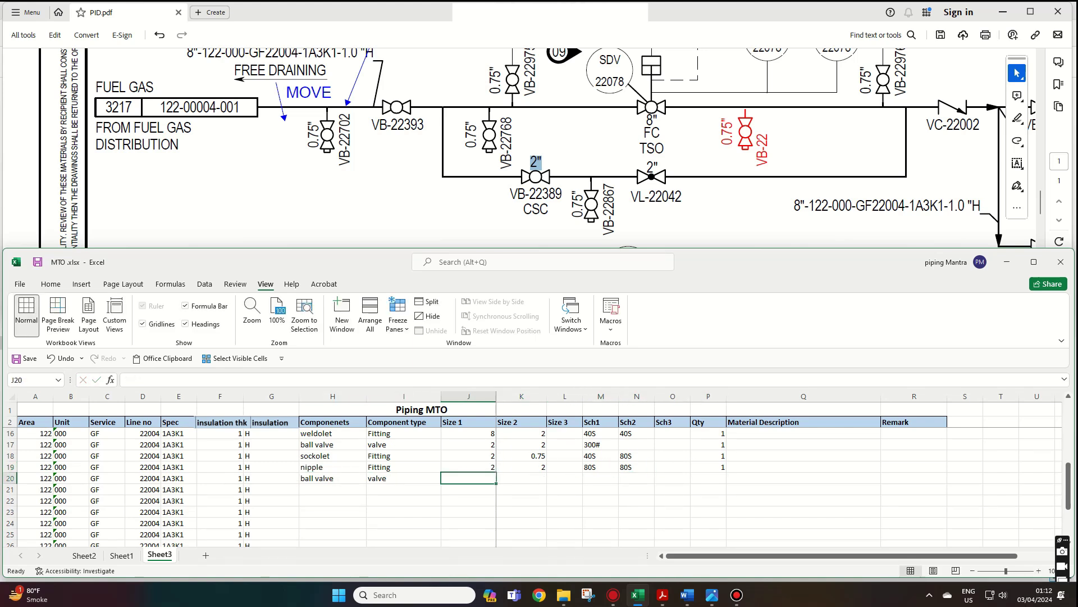
text(0.75)
key(Tab)
text(0.75)
key(Tab)
key(Tab)
text(300#)
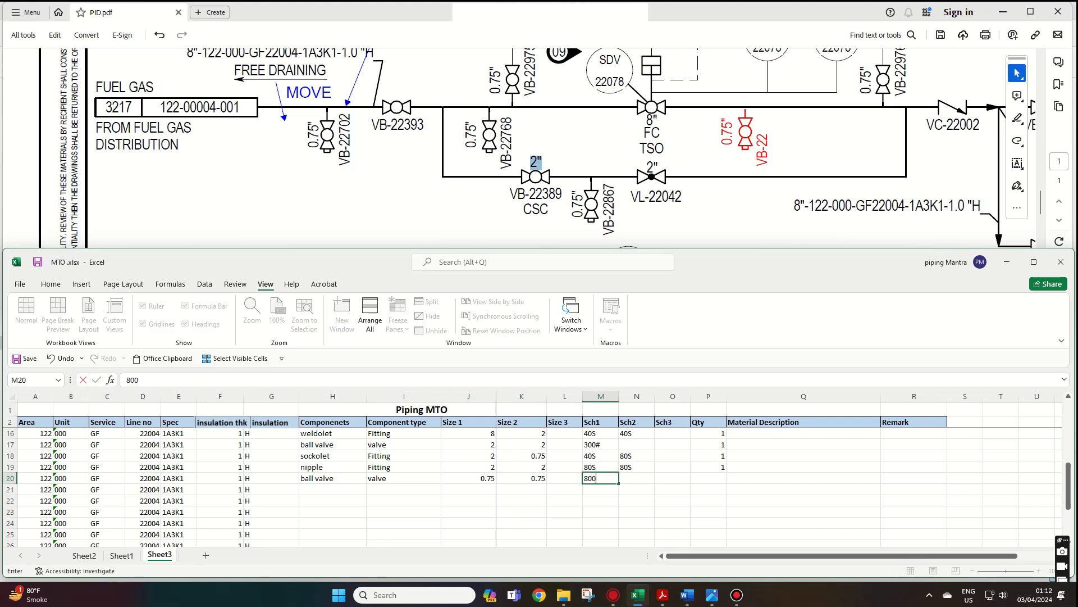
text(#)
- Enter row 21: plug, Fitting, sizes 0.75 and 0, schedule 80S, quantity 1
key(Tab)
key(Tab)
key(Tab)
text(1)
key(Return)
text(plug)
key(Tab)
text(Fitting)
key(Tab)
text(0.75)
key(Tab)
text(0)
key(Tab)
key(Tab)
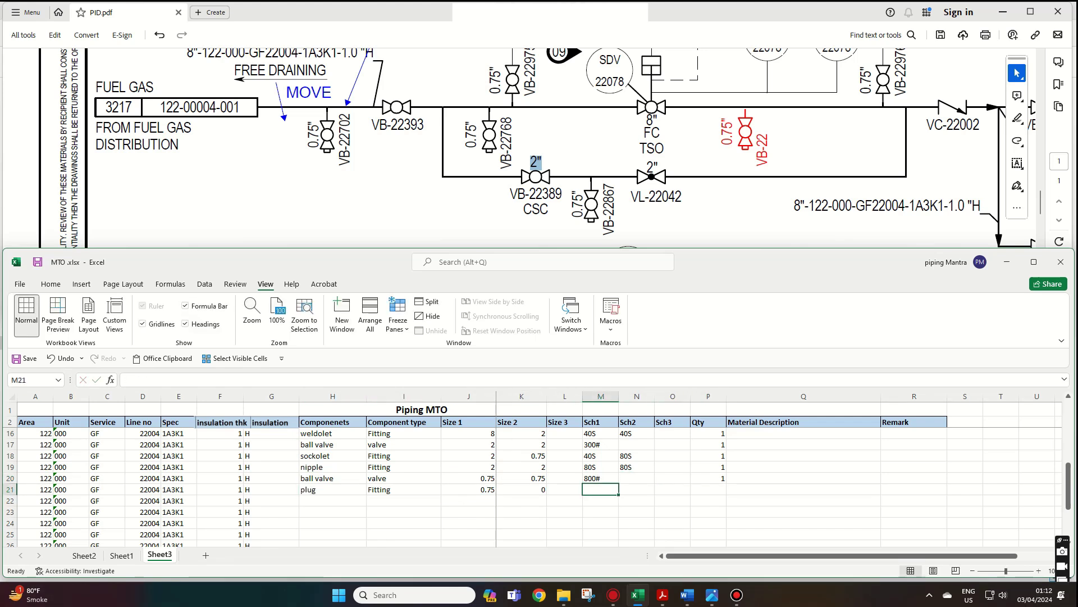
text(808)
key(Tab)
key(Tab)
key(Tab)
text(1)
key(Return)
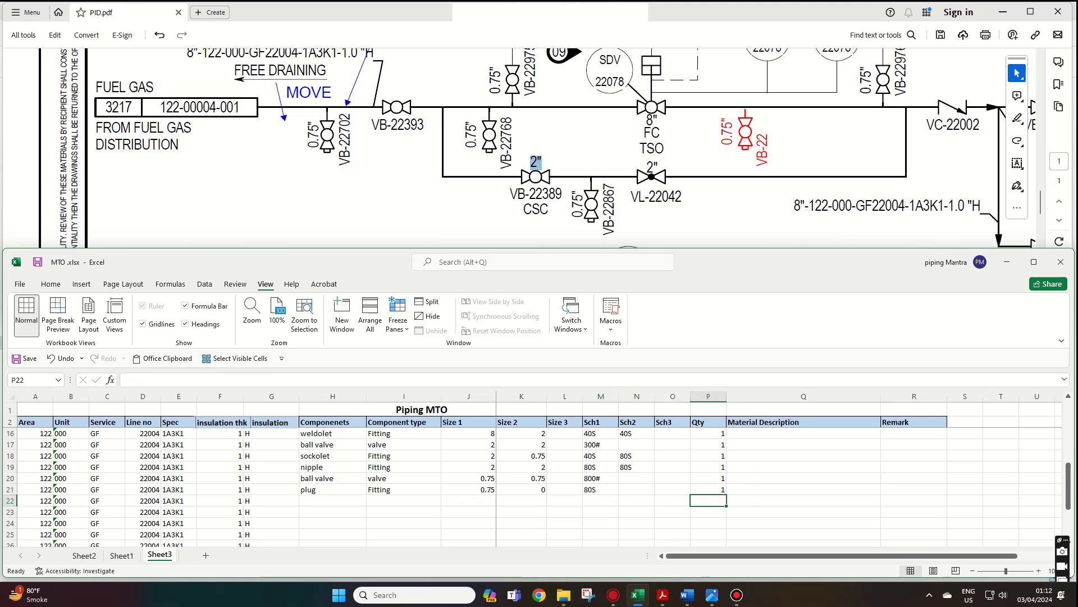
- Enter row 22: globe valve, valve, sizes 2 and 2, 300#, quantity 1
key(Left)
key(Left)
key(Left)
text(globe v)
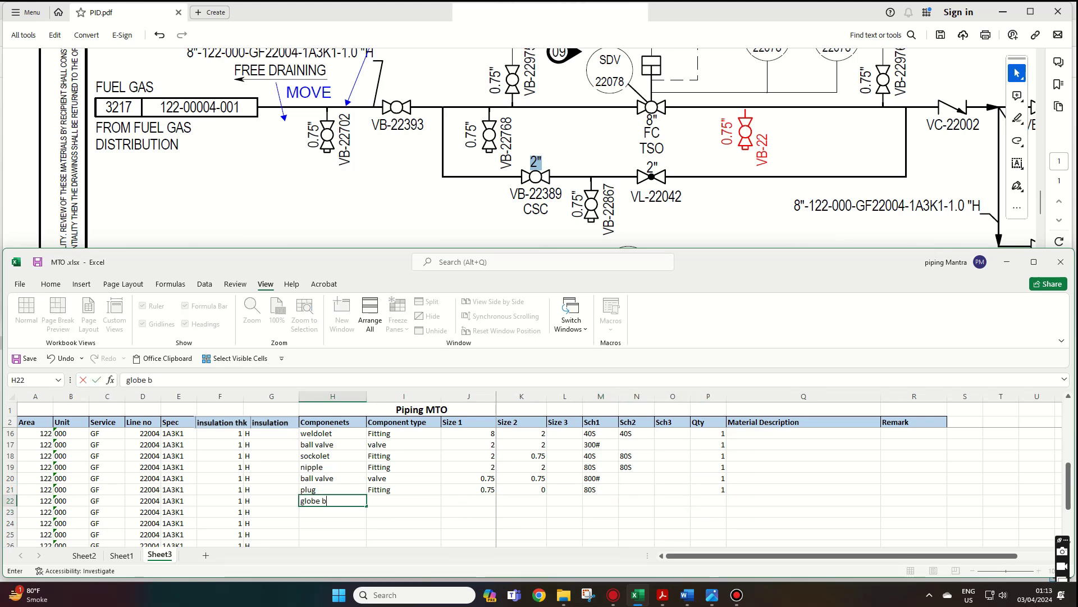
text(alve)
key(Tab)
text(valve)
key(Tab)
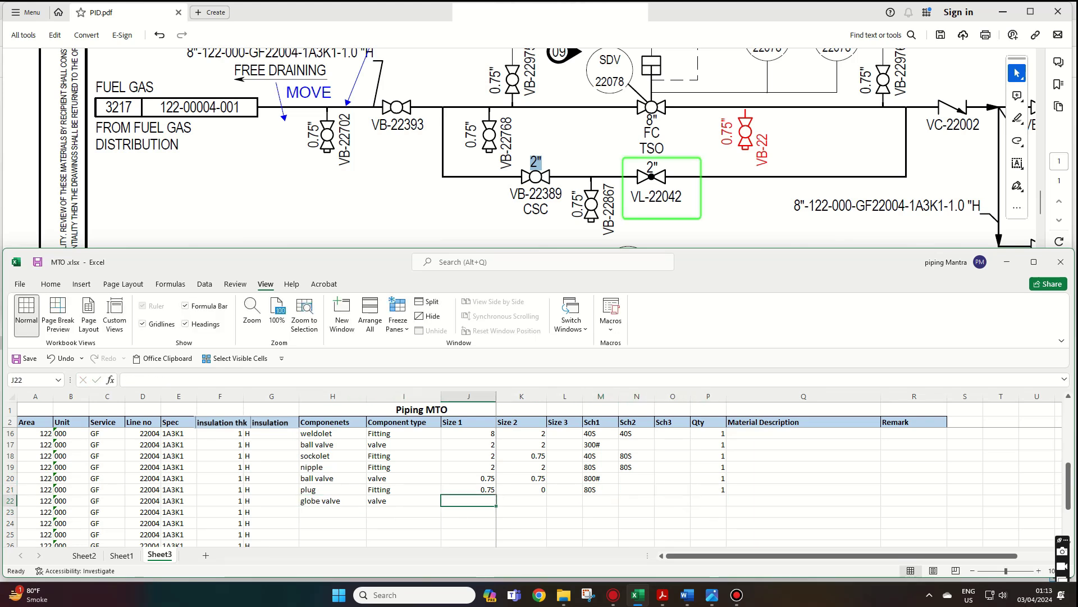
text(2)
key(Tab)
text(2)
key(Tab)
key(Tab)
text(300#)
key(Tab)
key(Tab)
key(Tab)
text(1)
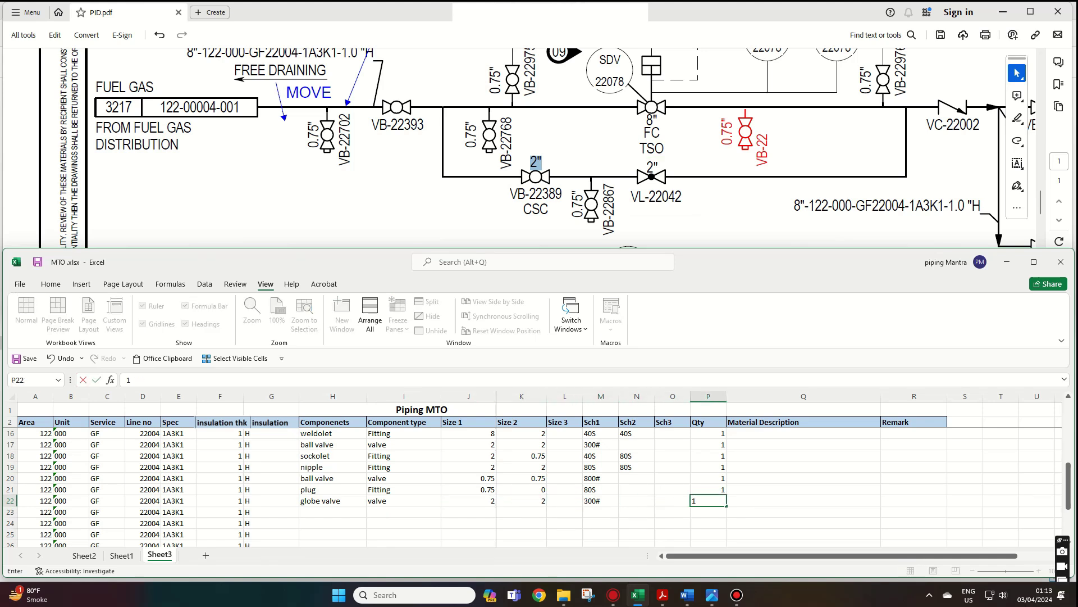
key(Return)
- Enter row 23: weldolet, Fitting, sizes 8 and 2, schedules 40S and 40S, quantity 1
text(weldolet)
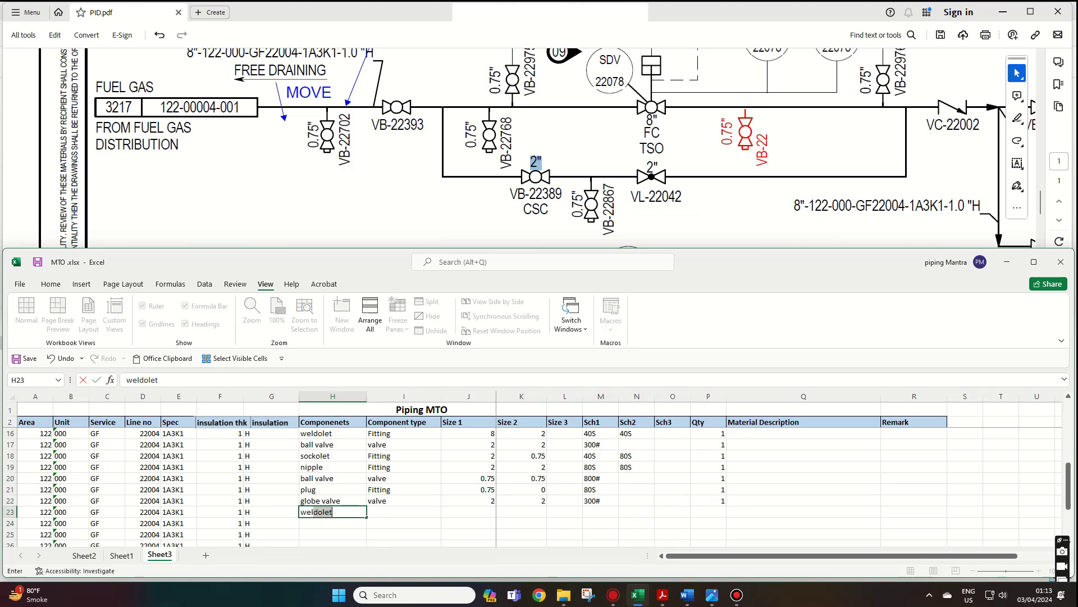
key(Tab)
text(f)
key(Tab)
text(8)
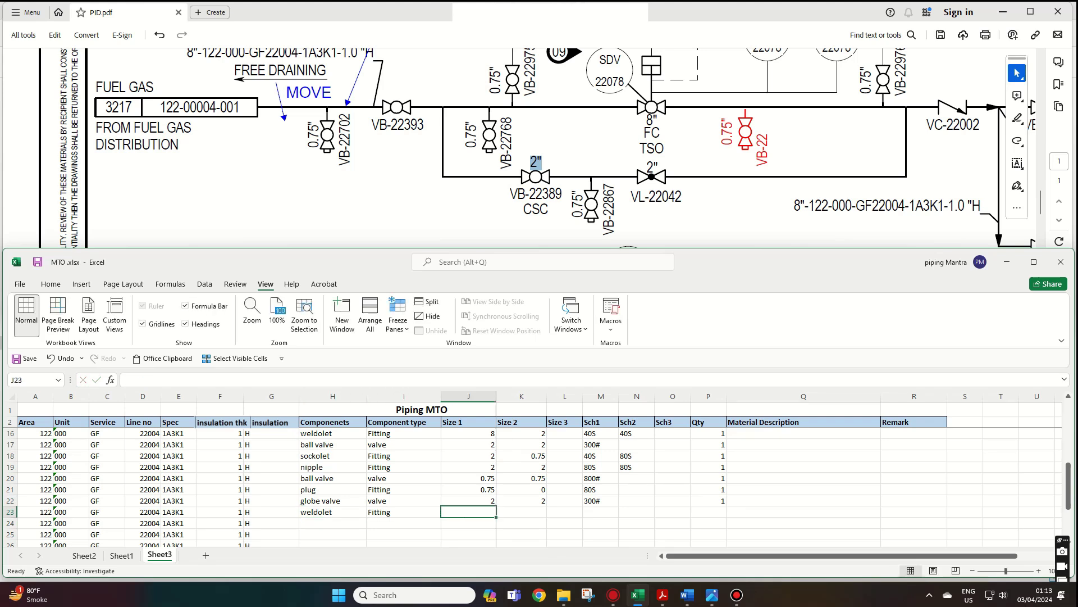
key(Tab)
text(2)
key(Tab)
key(Tab)
text(40S)
key(Tab)
text(40S)
key(Tab)
key(Tab)
text(1)
key(Down)
- Copy the sockolet-to-plug block H3:R6 into rows 24–27
scroll(539, 146, up, 2)
click(332, 478)
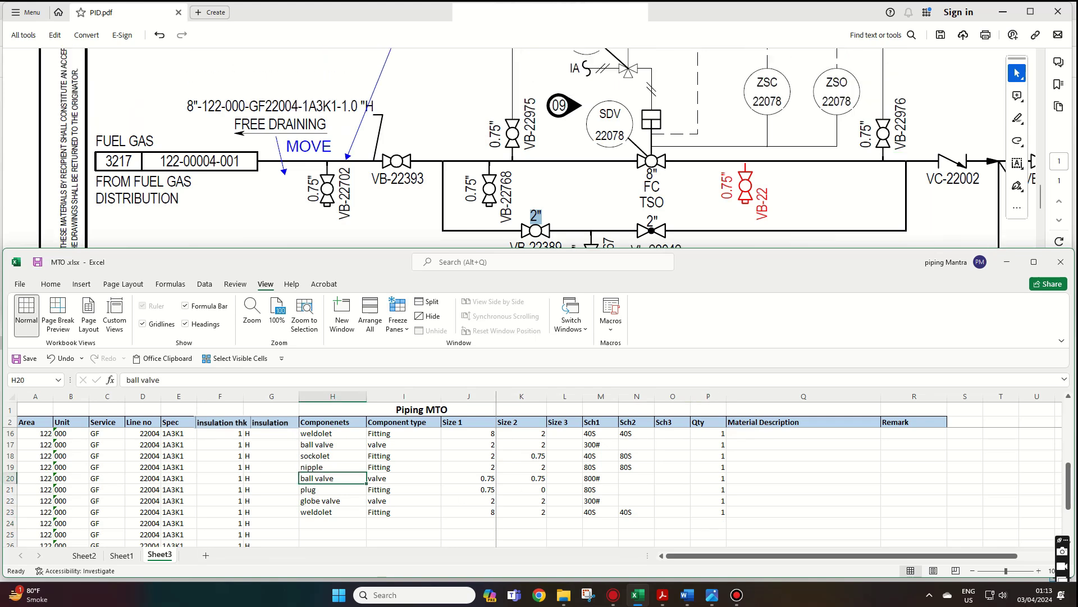
scroll(332, 478, up, 2)
scroll(333, 478, up, 2)
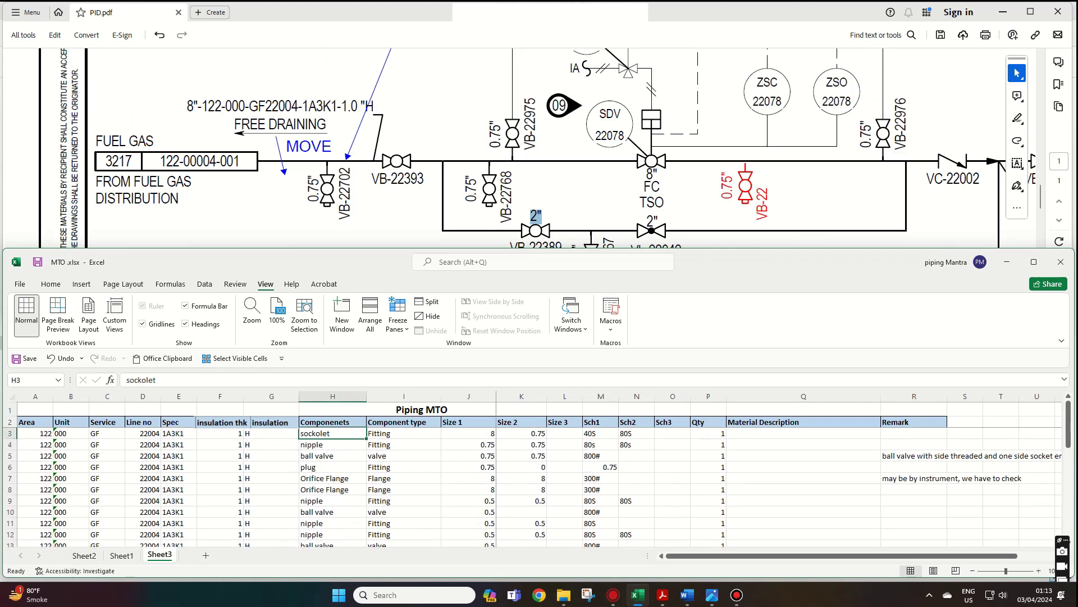
drag(333, 433, 921, 469)
key(ctrl+c)
scroll(505, 478, down, 5)
click(333, 500)
key(ctrl+v)
scroll(332, 500, down, 2)
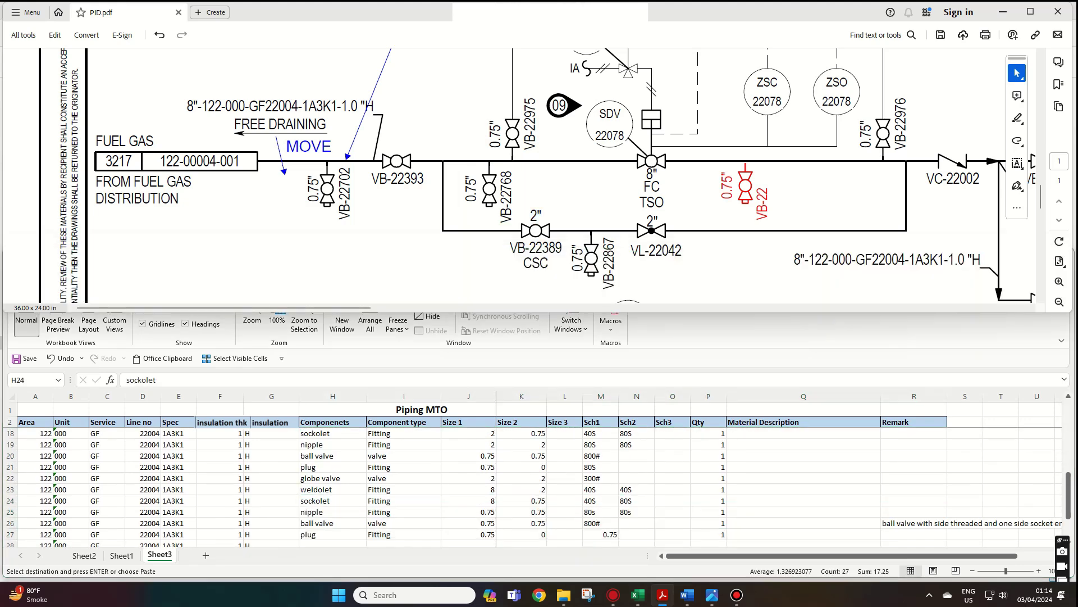
scroll(539, 146, up, 2)
- Fill row 28 with a sockolet Fitting: sizes 8 and 0.75, schedules 40S and 80S, quantity 1
click(332, 478)
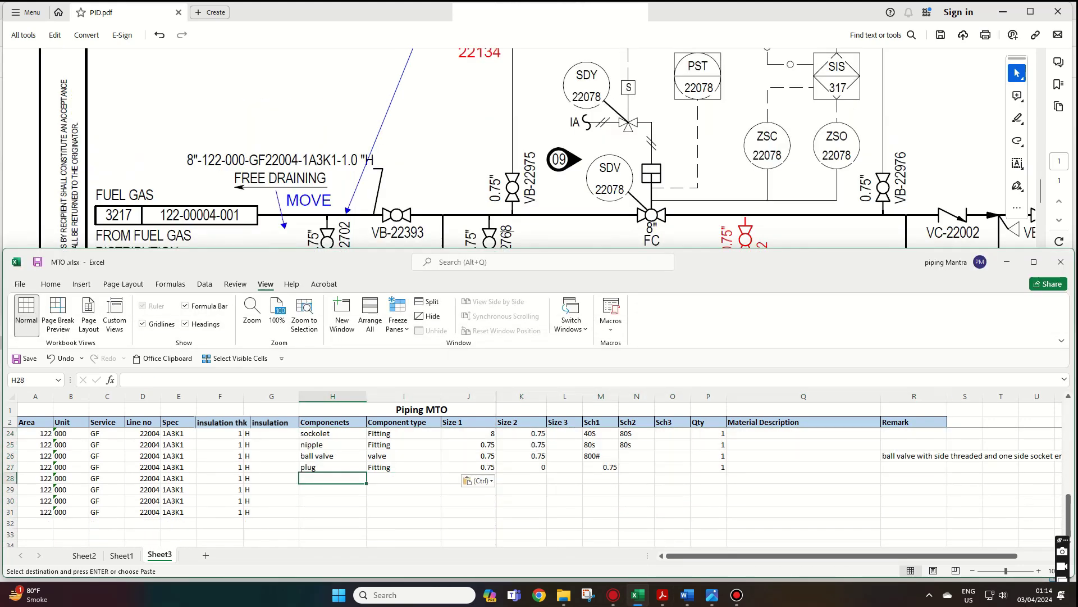
text(sockolet)
key(Tab)
text(Fitting)
key(Tab)
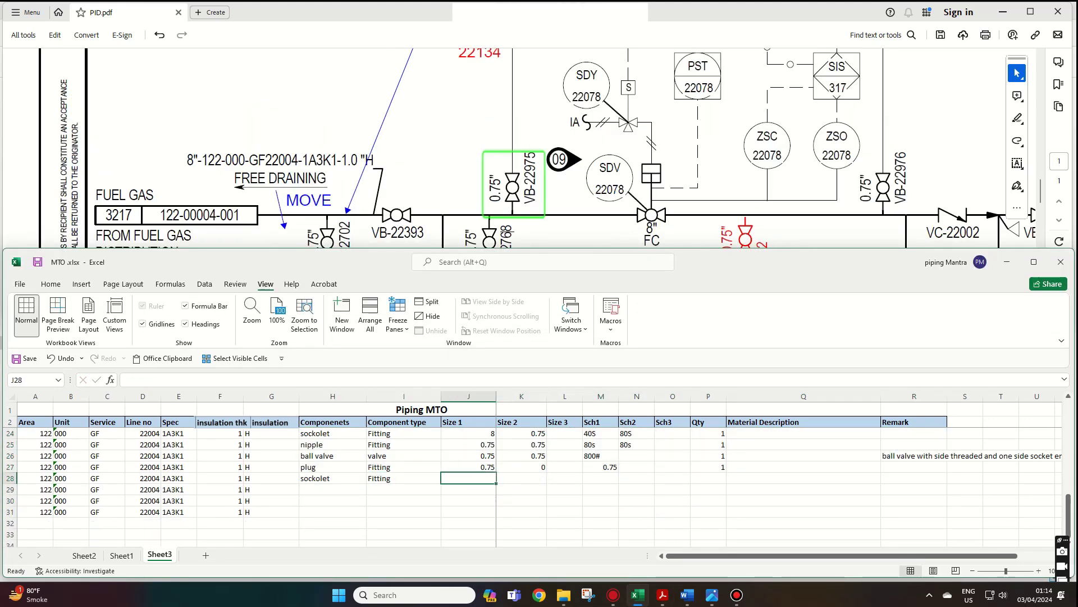
text(8)
key(Tab)
text(0.75)
key(Tab)
key(Tab)
text(40S)
key(Tab)
text(80S)
key(Tab)
key(Tab)
text(1)
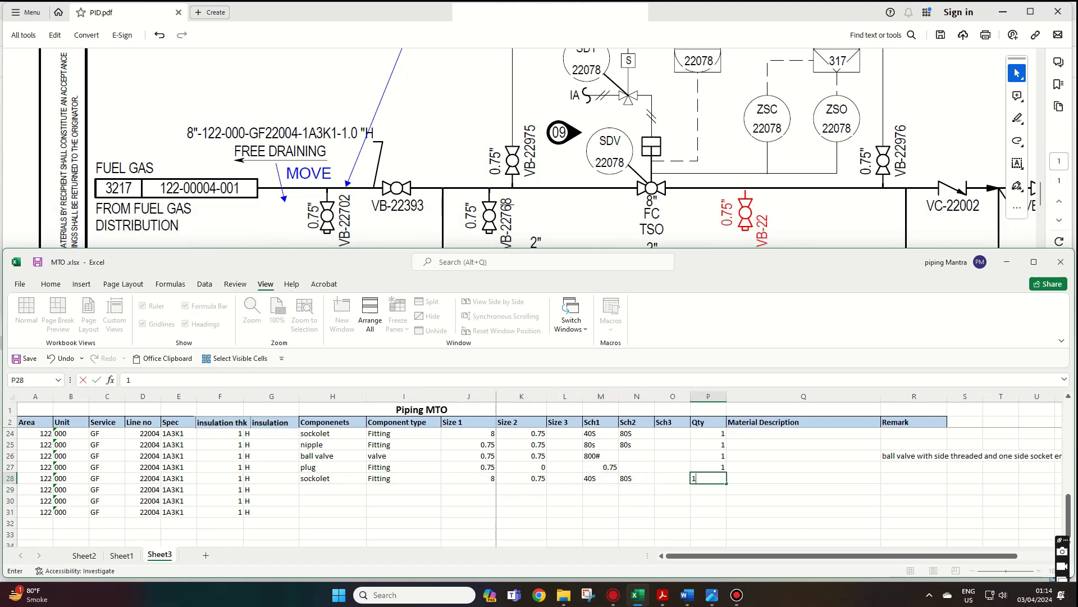
key(Return)
- Fill row 29 with a nipple Fitting: 0.75 by 0.75, 80S, quantity 1
click(431, 111)
scroll(430, 110, down, 3)
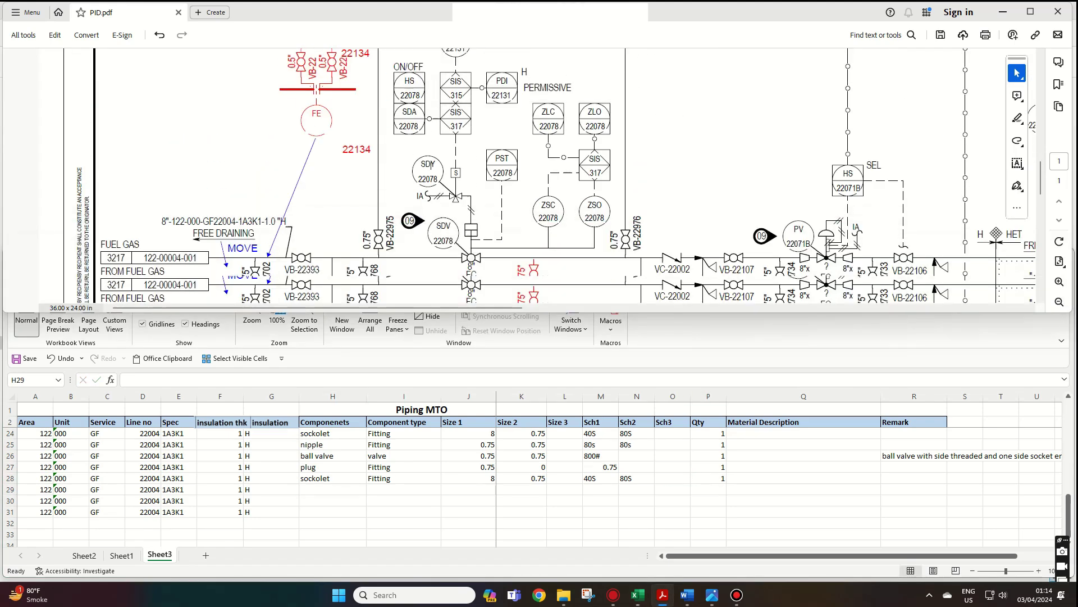
key(alt+Tab)
text(nipple)
key(Tab)
text(f)
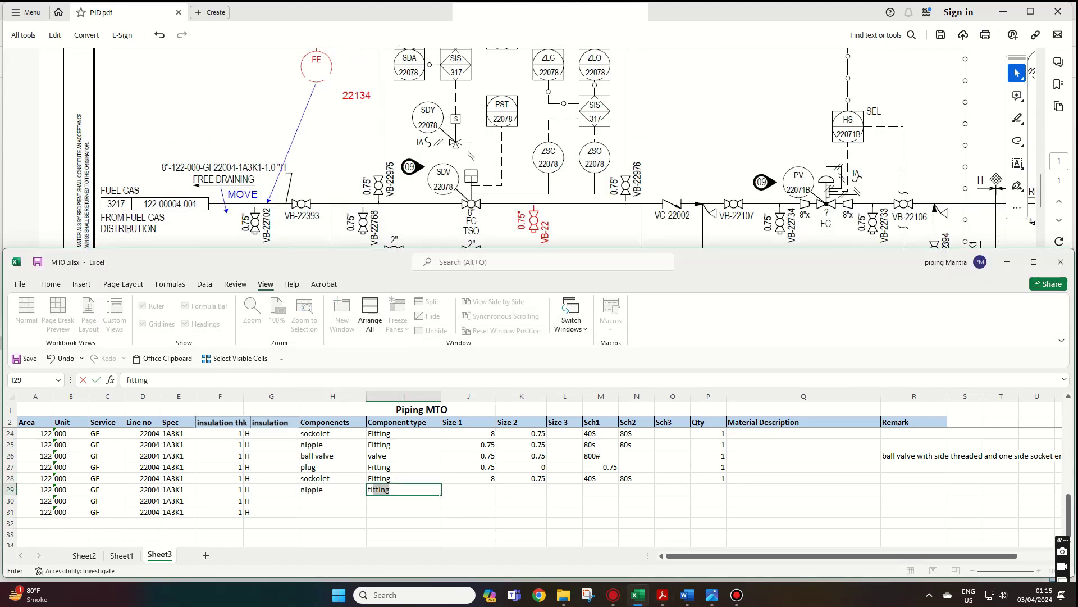
key(Tab)
text(0.75)
key(Tab)
text(0.75)
key(Tab)
key(Tab)
text(80S)
key(Tab)
text(80S)
- Fill row 30 with a ball valve: 0.75 by 0.75, 800#, quantity 1
key(Tab)
key(Tab)
text(1)
key(Return)
text(ball valve)
key(Tab)
text(valve)
key(Tab)
text(0.75)
key(Tab)
text(0.75)
key(Tab)
key(Tab)
text(800#)
key(Tab)
key(Tab)
key(Tab)
text(1)
key(Return)
scroll(556, 147, up, 2)
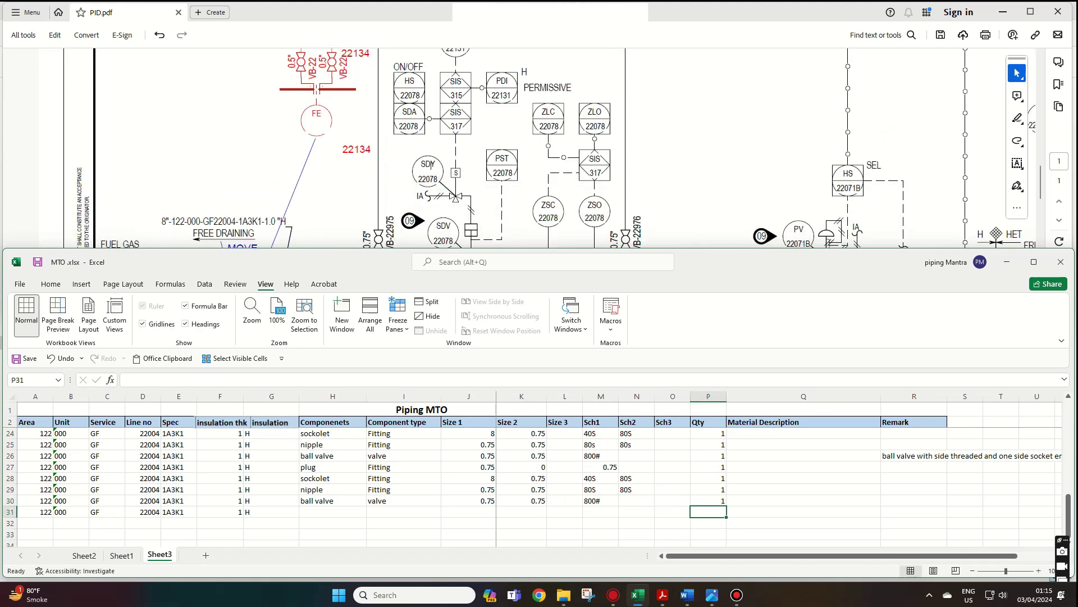
ctrl+scroll(505, 147, down, 2)
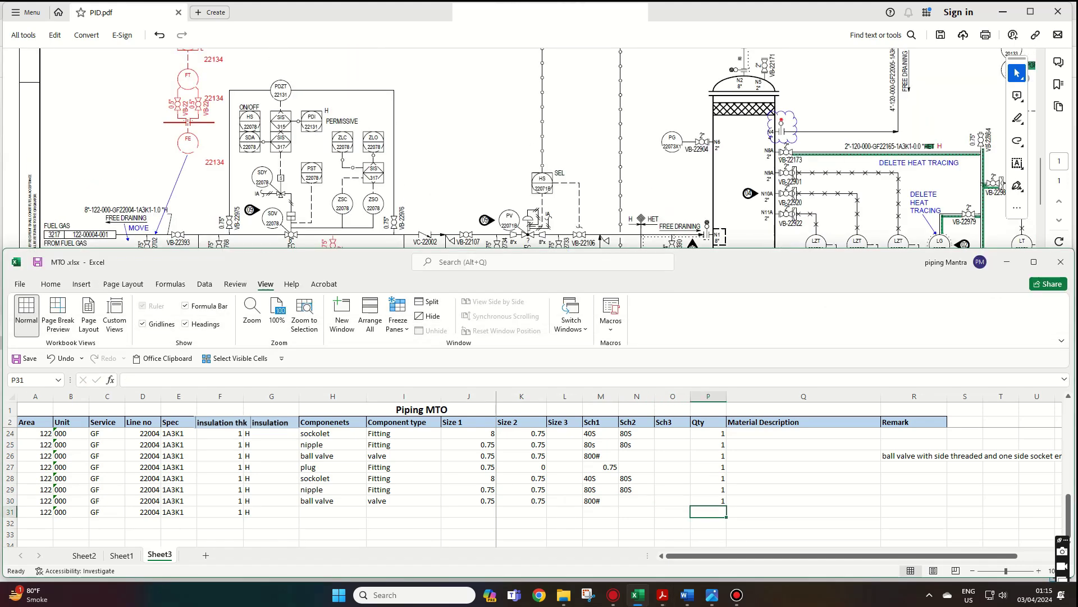
- Fill row 31 with a weldneck Flange: 8 by 8, 300#, quantity 1, remark 'for SDV22078'
click(539, 146)
scroll(539, 146, up, 2)
click(333, 511)
scroll(333, 478, down, 2)
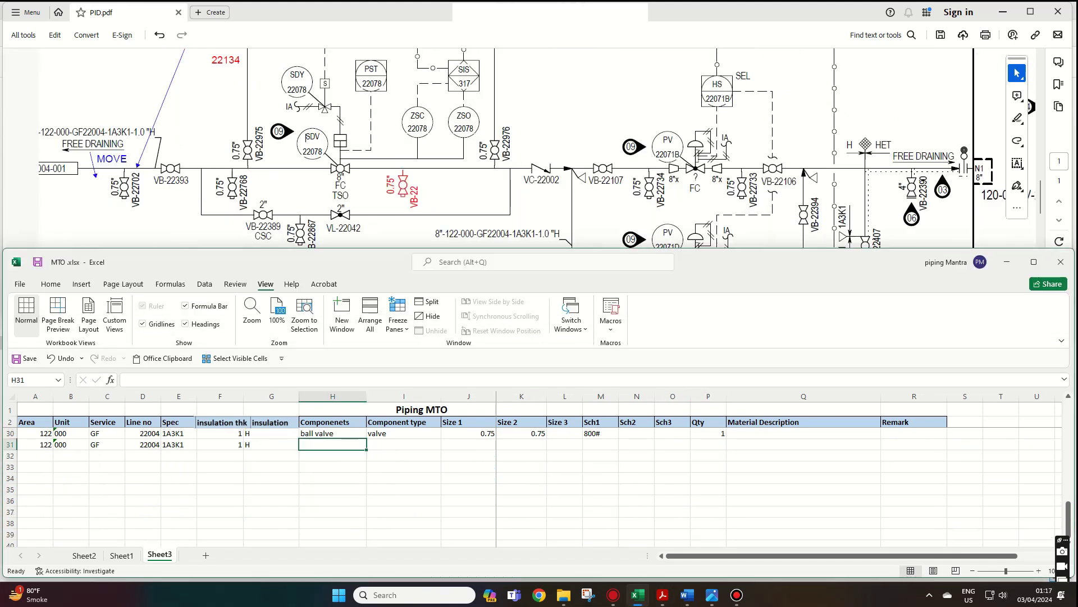
text(weldneck Flange)
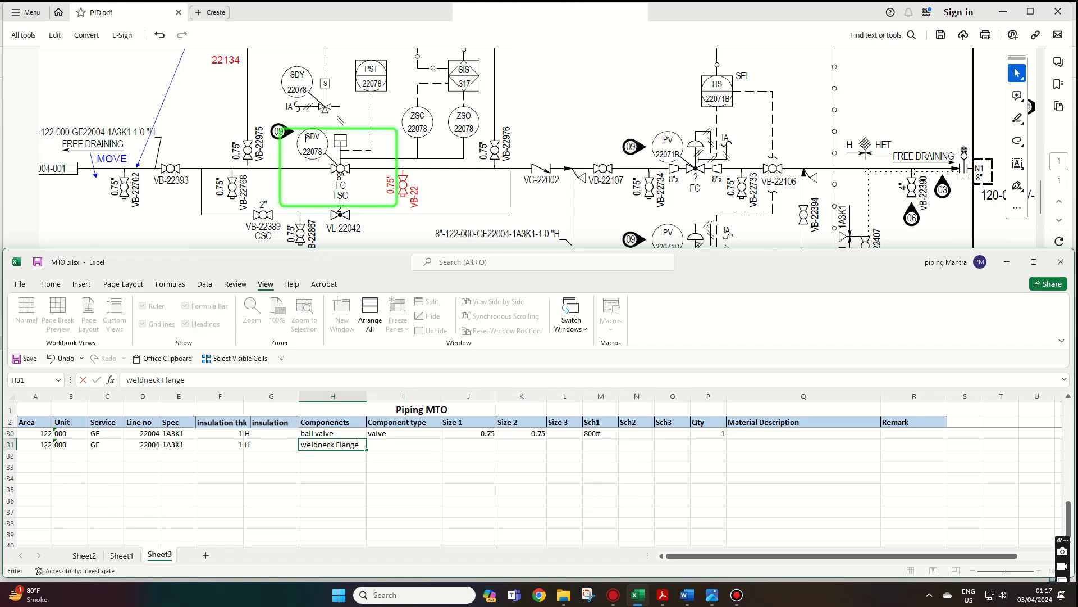
key(Tab)
text(flange)
key(Tab)
text(8)
key(Tab)
text(8)
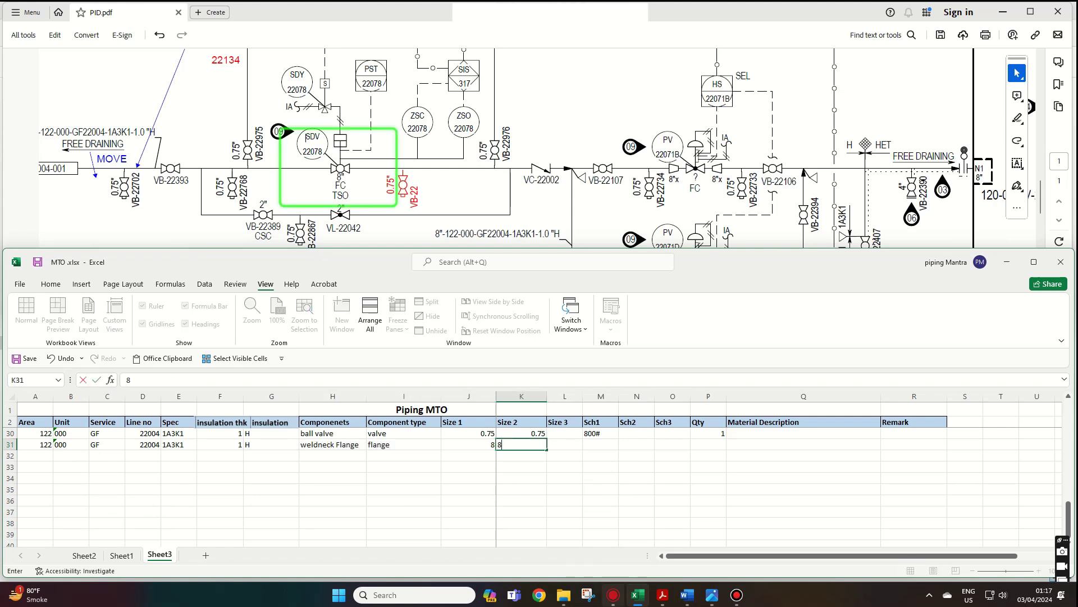
key(Tab)
key(Tab)
text(300#)
key(Tab)
key(Tab)
key(Tab)
text(1)
key(Tab)
key(Tab)
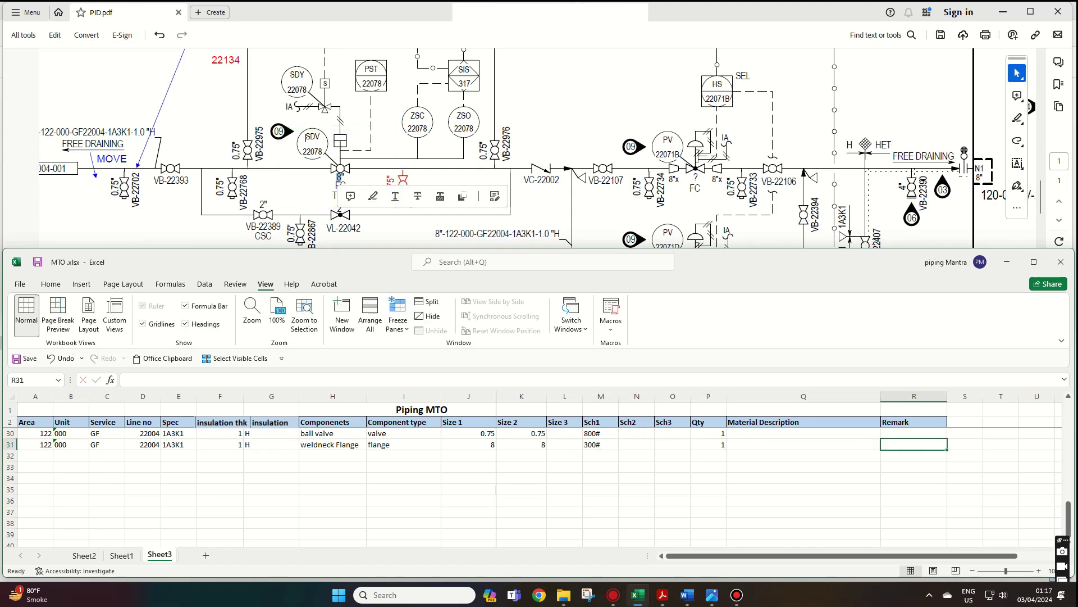
text(for SDV22078)
key(Return)
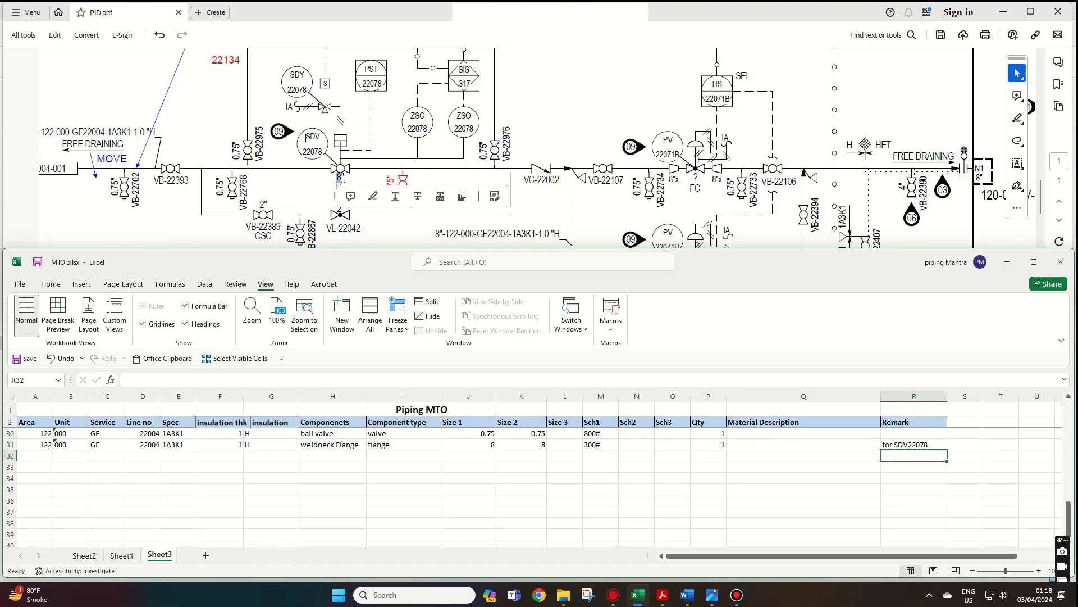
- Copy row 31's line data cells (A31:G31) down into rows 32–37
key(Home)
key(Up)
key(shift+Right)
key(shift+Right)
key(shift+Right)
key(ctrl+c)
key(Down)
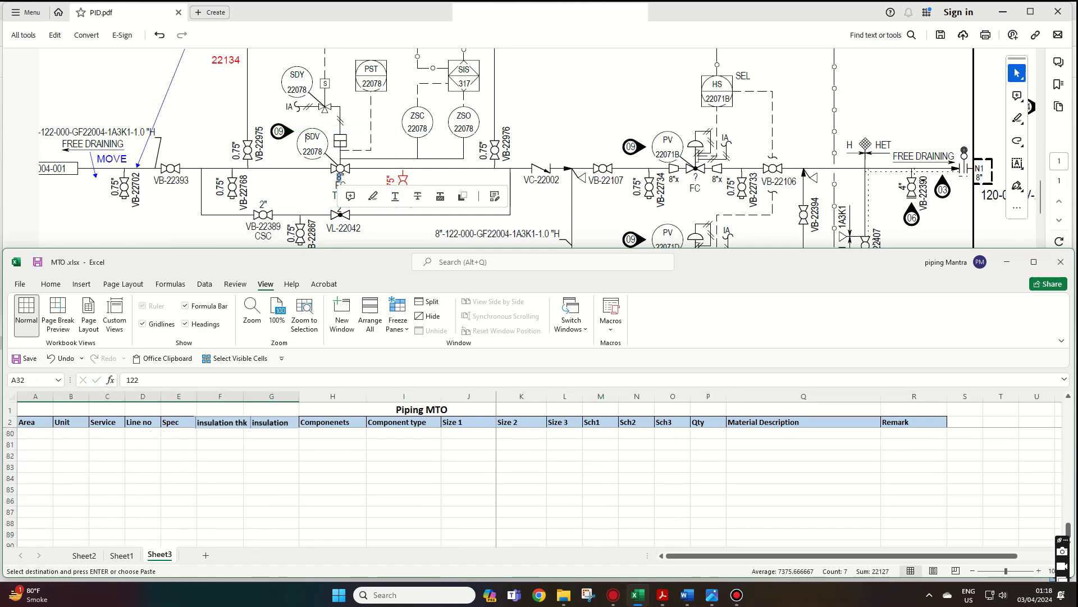
key(ctrl+v)
key(shift+Down)
key(shift+Down)
key(shift+Down)
key(ctrl+v)
- Duplicate the weldneck Flange entry from row 31 into row 32
key(alt+Tab)
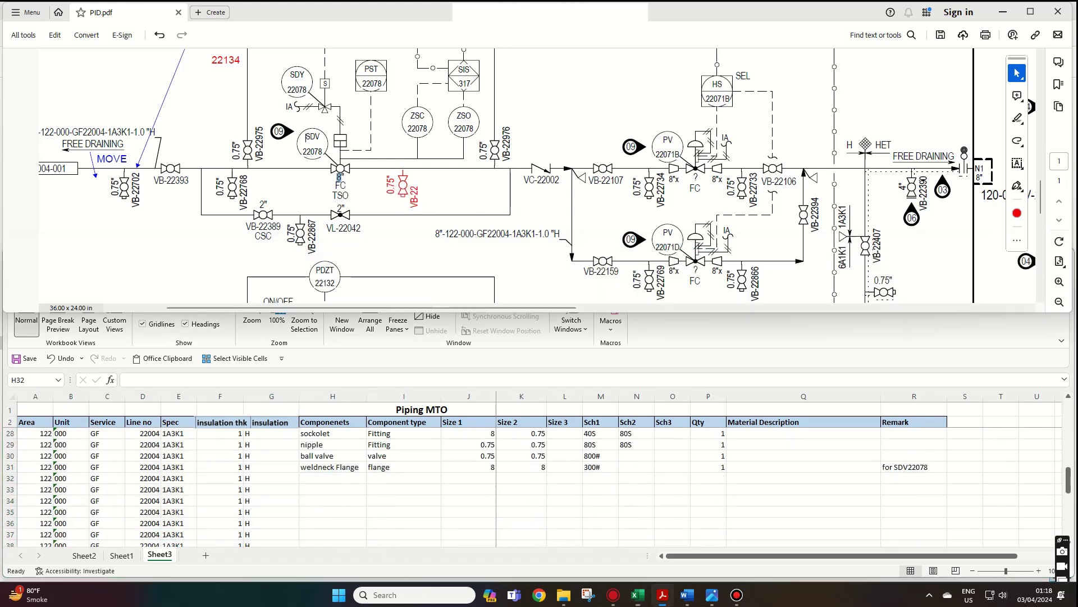
key(Escape)
key(alt+Tab)
key(Up)
key(shift+Right)
key(shift+Right)
key(shift+Right)
key(shift+Right)
key(ctrl+c)
key(Down)
key(ctrl+v)
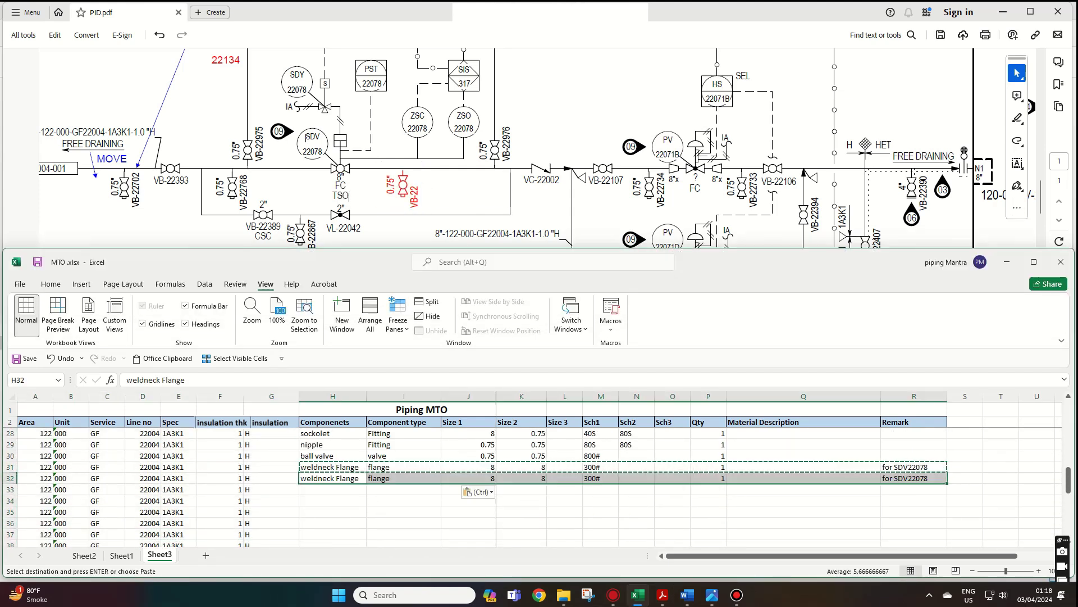
key(Down)
key(Down)
key(Down)
key(Right)
key(Left)
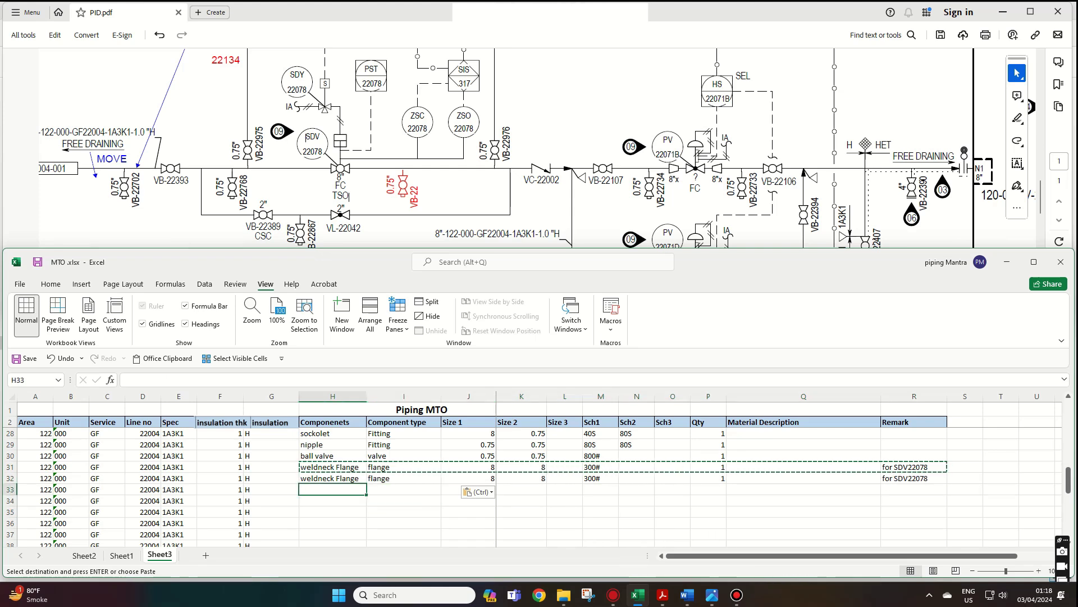
key(Down)
key(Down)
- Copy the sockolet-to-plug rows H24:R27 to start at H33
scroll(333, 489, up, 2)
mouse_move(332, 489)
mouse_down()
mouse_move(637, 444)
mouse_move(955, 456)
mouse_up()
scroll(955, 456, down, 3)
key(Down)
key(Down)
key(Down)
key(Return)
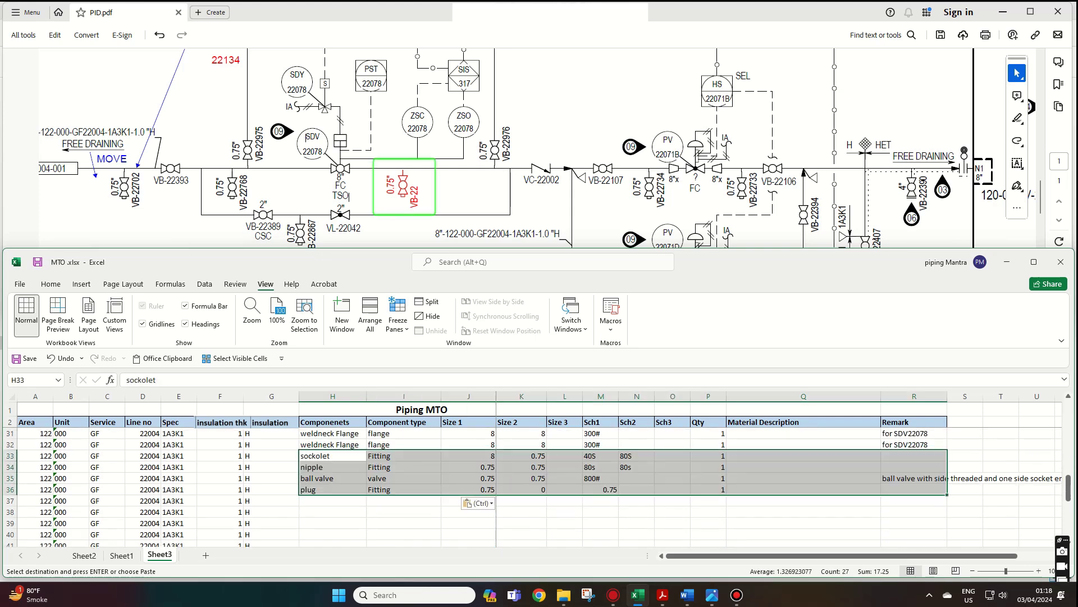
- Wrap the long ball valve remark in R35 and widen the Remark column
click(915, 478)
click(51, 284)
click(346, 306)
drag(948, 396, 1036, 396)
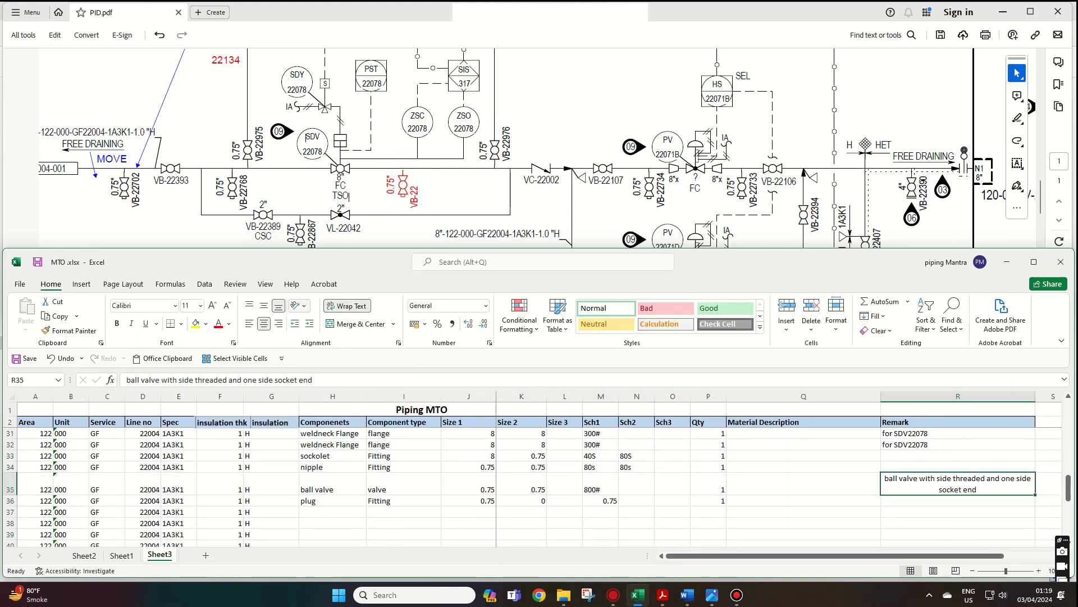
- Copy the sockolet, nipple and ball valve rows H24:P26 into rows 37–39
scroll(539, 477, down, 1)
click(333, 478)
scroll(332, 478, up, 2)
scroll(332, 478, up, 2)
mouse_move(320, 455)
mouse_down()
mouse_move(536, 479)
mouse_move(725, 482)
mouse_up()
scroll(539, 483, down, 1)
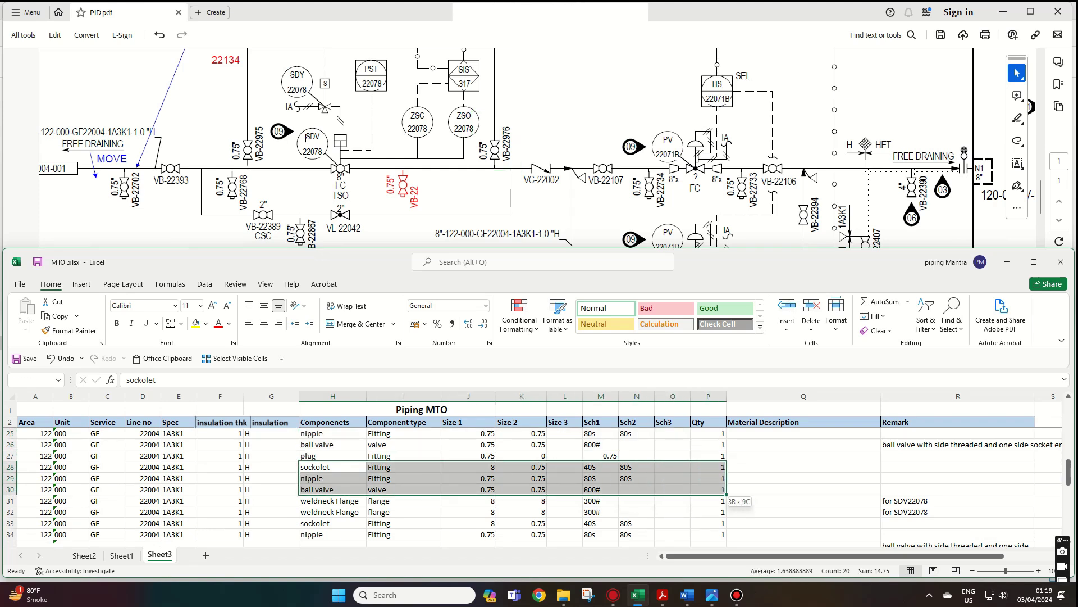
key(ctrl+c)
key(Return)
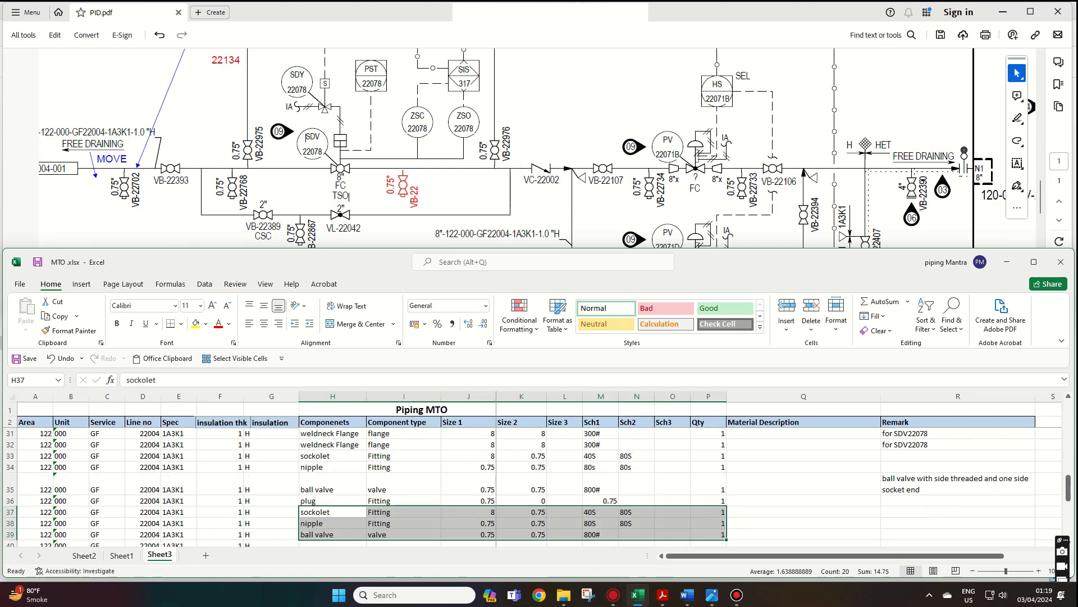
key(Up)
key(Up)
key(Right)
scroll(506, 146, down, 1)
scroll(540, 483, down, 2)
- Enter row 40 as a weldneck Flange, type Flange, sizes 8 and 8, 300#, quantity 1
key(Down)
key(Down)
key(Down)
key(Left)
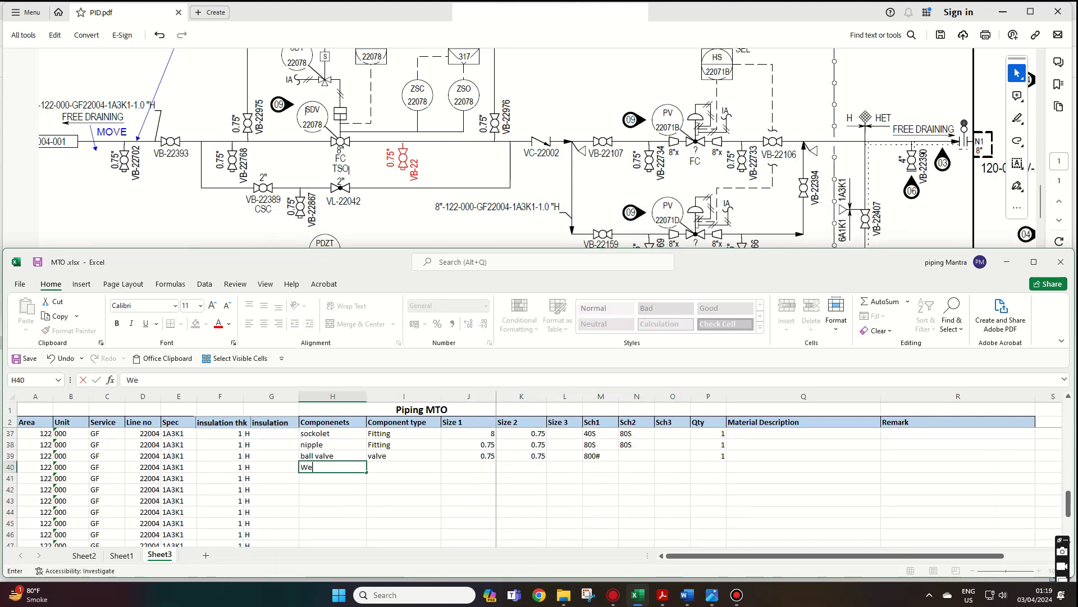
text(weldneck Flange)
key(Tab)
text(Flange)
key(Tab)
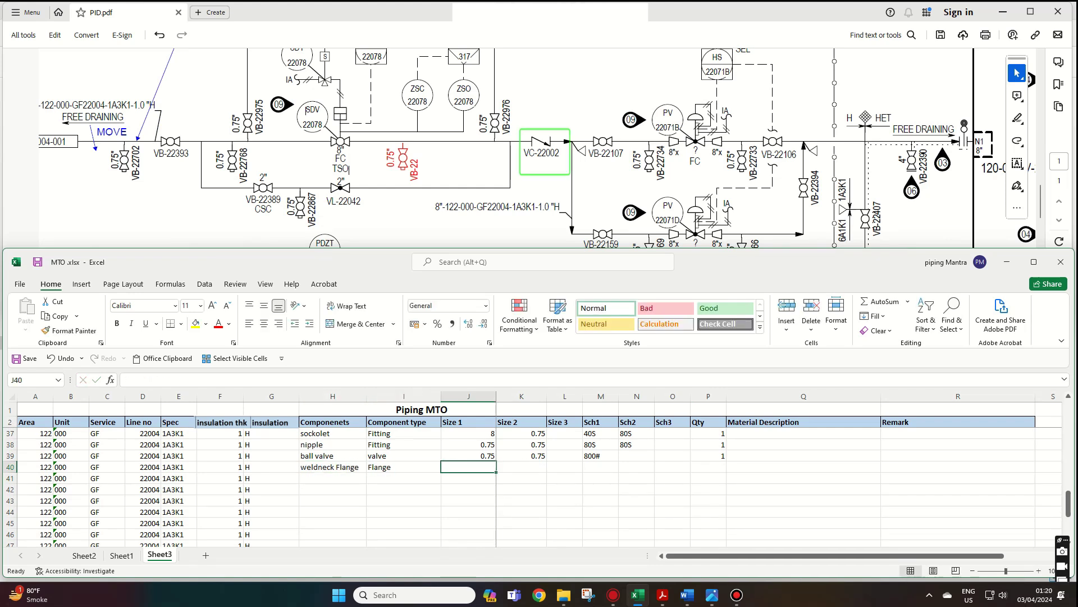
text(8)
key(Tab)
text(8)
key(Tab)
key(Tab)
text(300#)
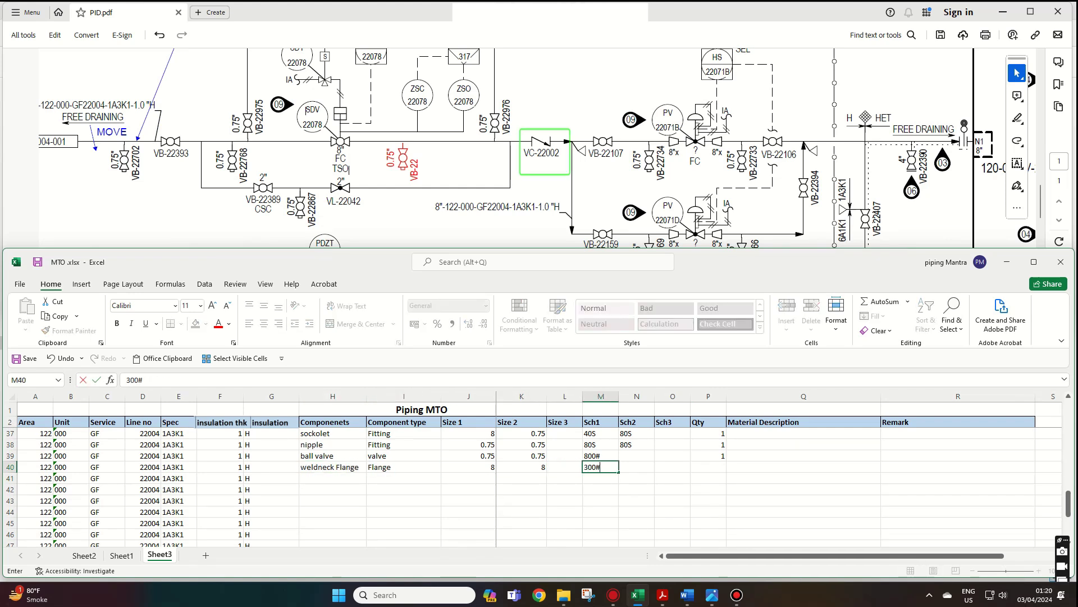
key(Tab)
key(Tab)
key(Tab)
text(1)
key(Return)
- Enter row 41 as an 8-inch 300# check valve of type valve, quantity 1
text(check Vlave)
key(Tab)
text(valve)
key(Tab)
text(8)
key(Tab)
text(8)
key(Tab)
key(Tab)
text(300#)
key(Tab)
key(Tab)
key(Tab)
text(1)
- Copy the row 40 weldneck flange entry into row 42
key(ctrl+c)
click(333, 489)
key(Return)
click(404, 535)
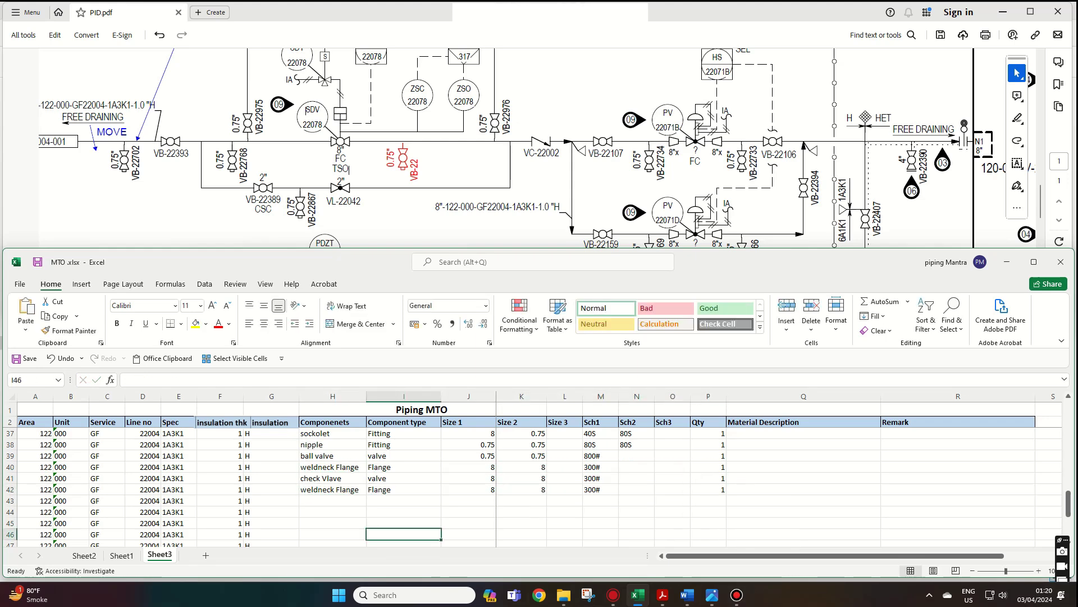
- Check the 8-inch line label on the P&ID drawing, then return to the spreadsheet
key(alt+Tab)
scroll(540, 174, right, 10)
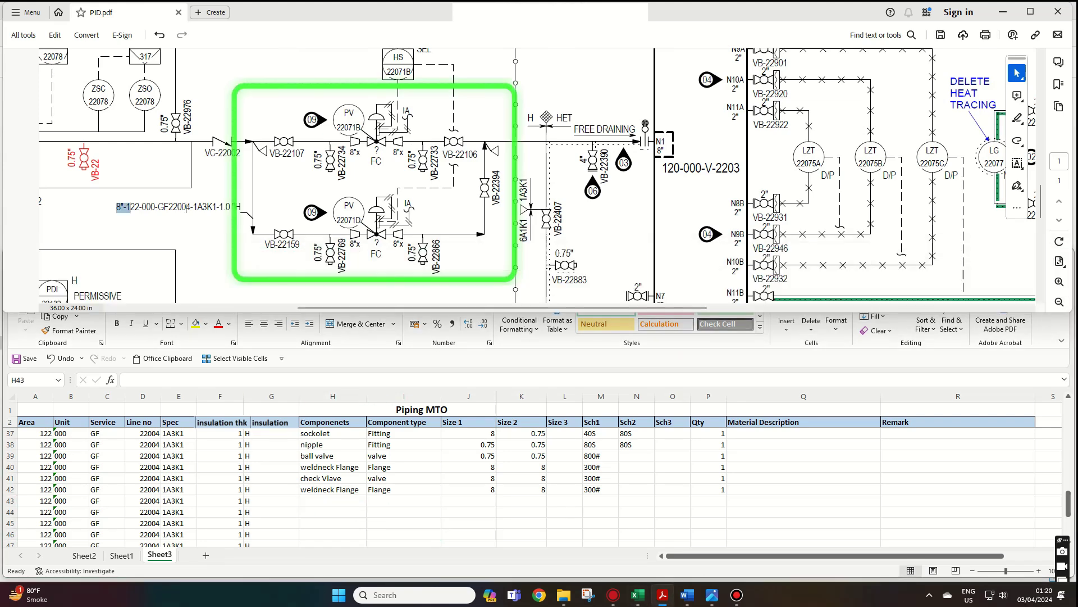
drag(117, 207, 135, 207)
key(ctrl+c)
key(alt+Tab)
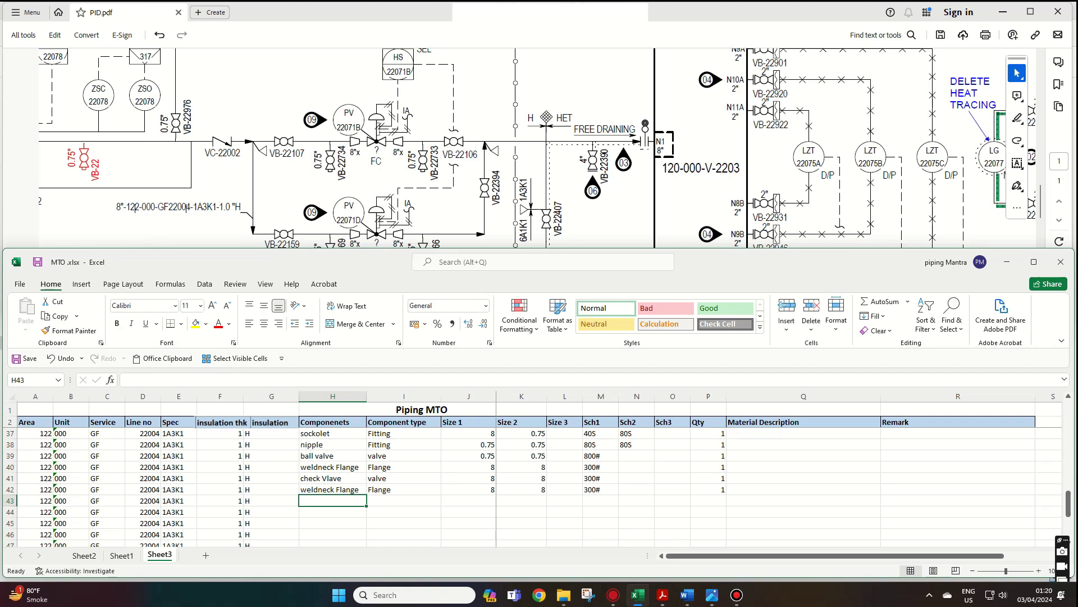
- Enter row 43 as an Equal tee Fitting, sizes 8/8/8, schedule 40S, quantity 1
text(T)
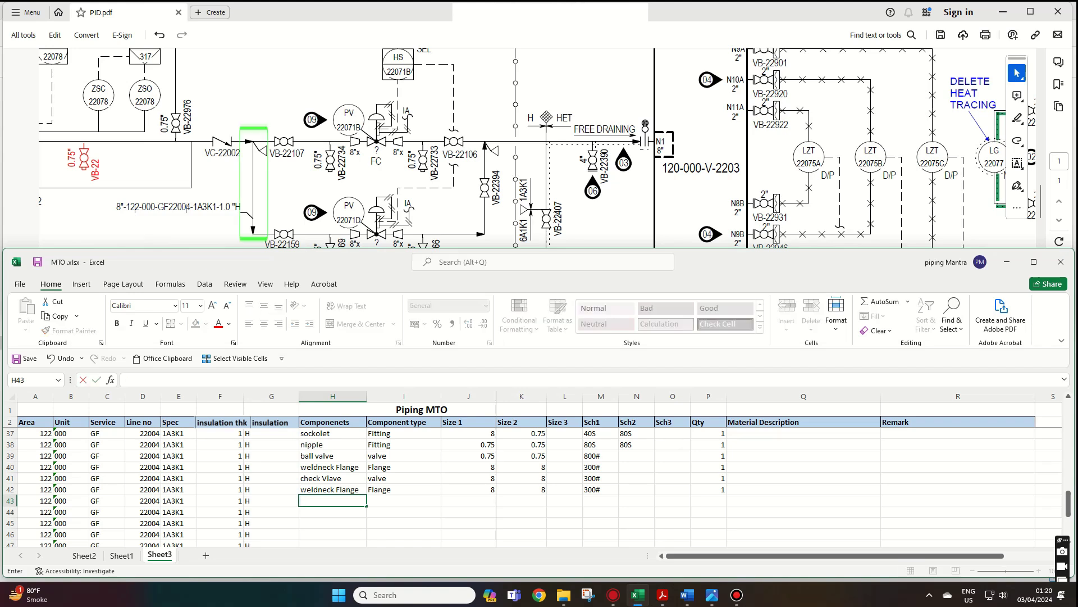
key(Tab)
text(Fitting)
key(Tab)
text(8)
key(Tab)
text(8	8)
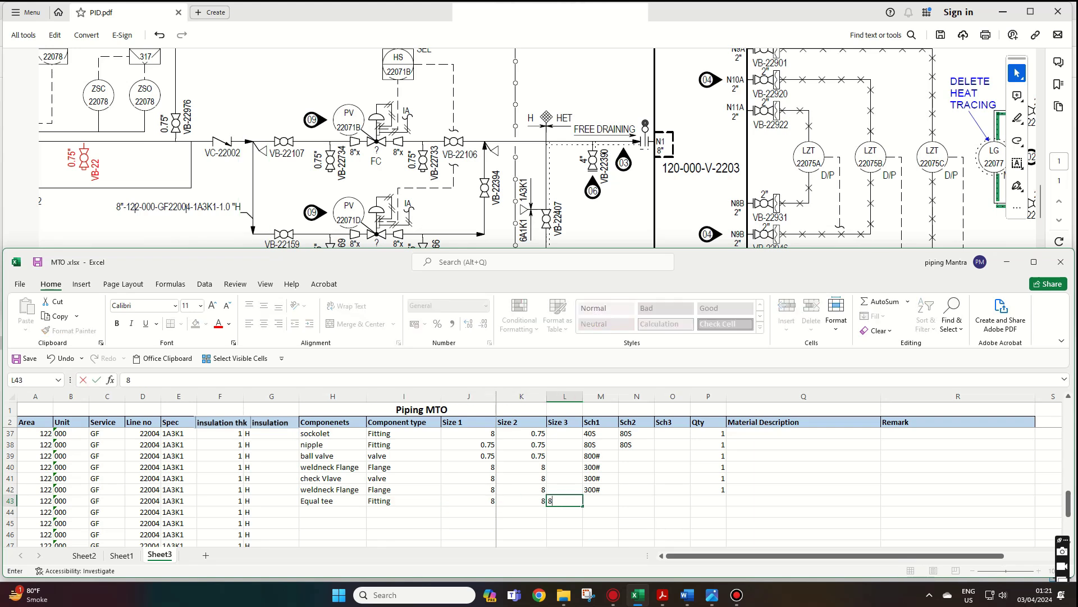
key(Tab)
text(4)
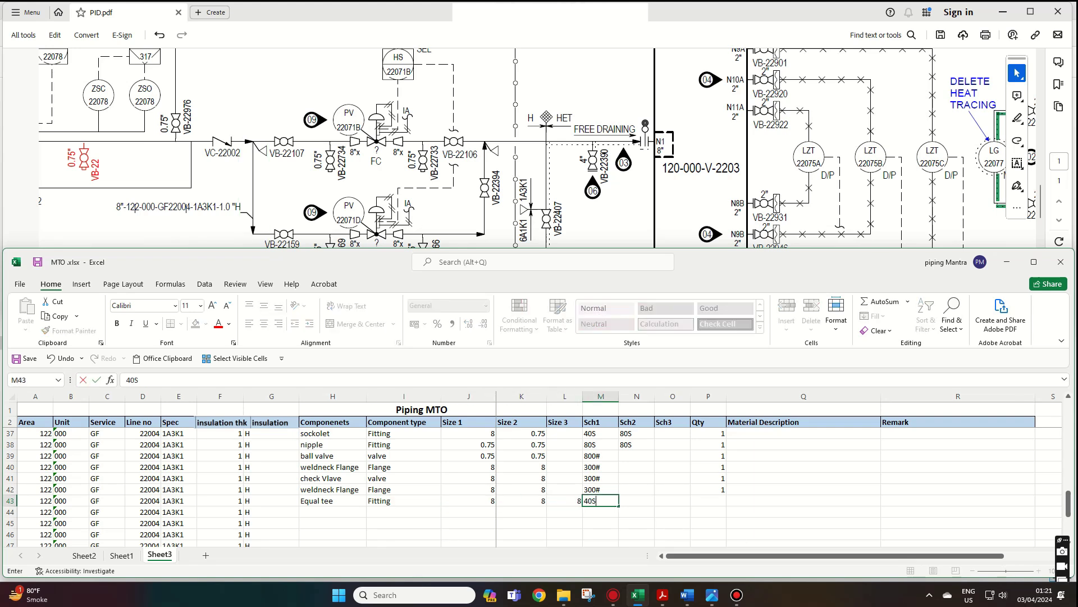
key(Tab)
text(40S)
key(Tab)
text(40S)
key(Tab)
text(1)
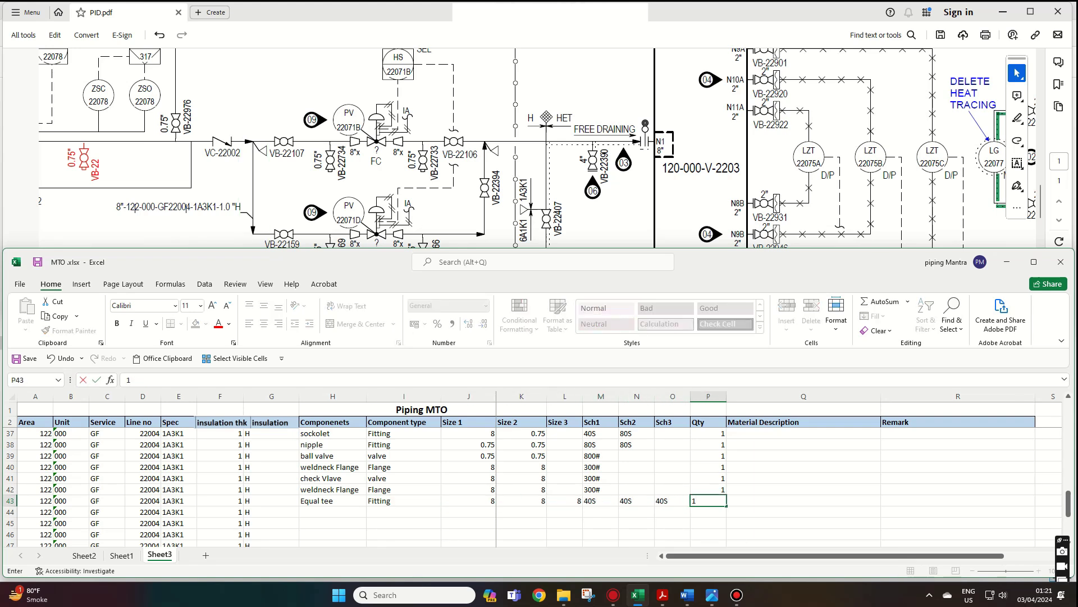
scroll(538, 147, down, 2)
key(Return)
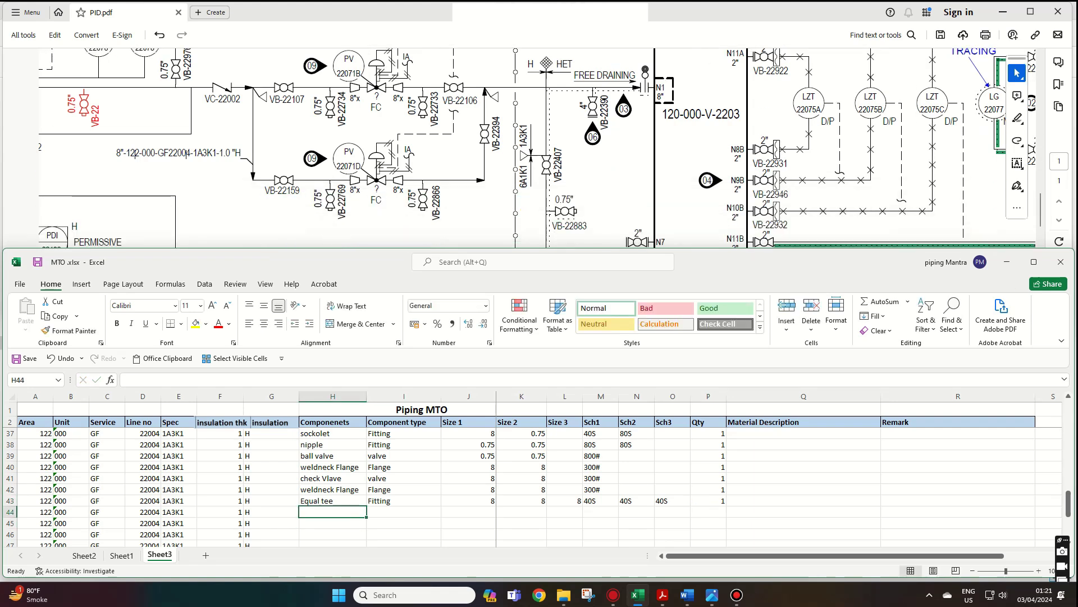
- Enter row 44 as a ball valve of type valve, sizes 8 and 8, 300#, quantity 1
text(ball valve)
key(Tab)
text(valve)
key(Tab)
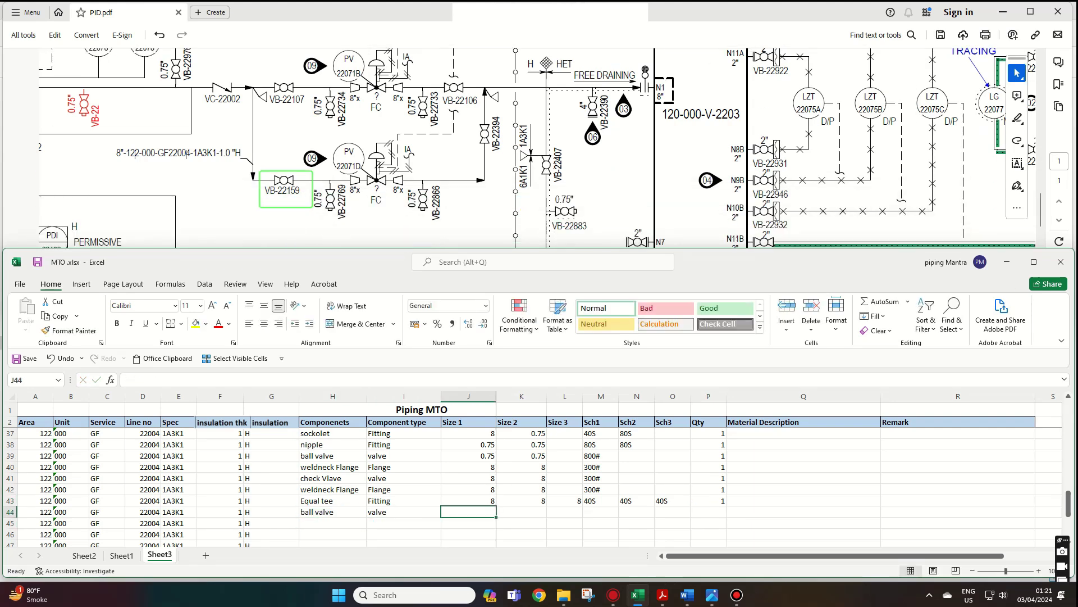
text(8)
key(Tab)
text(8)
key(Tab)
key(Tab)
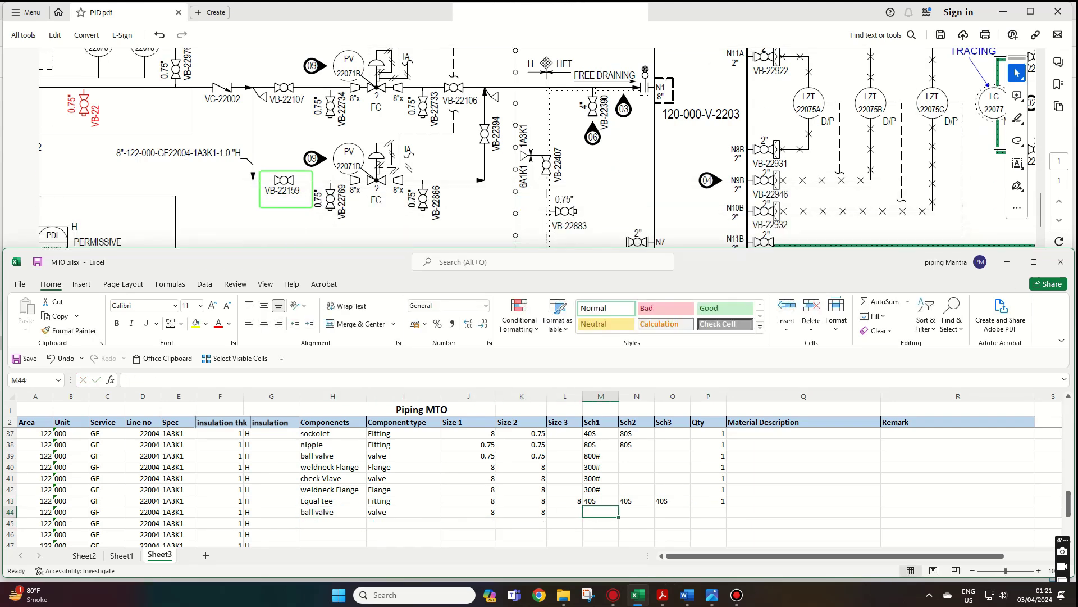
text(300#)
key(Tab)
key(Tab)
key(Tab)
text(1)
scroll(534, 483, down, 2)
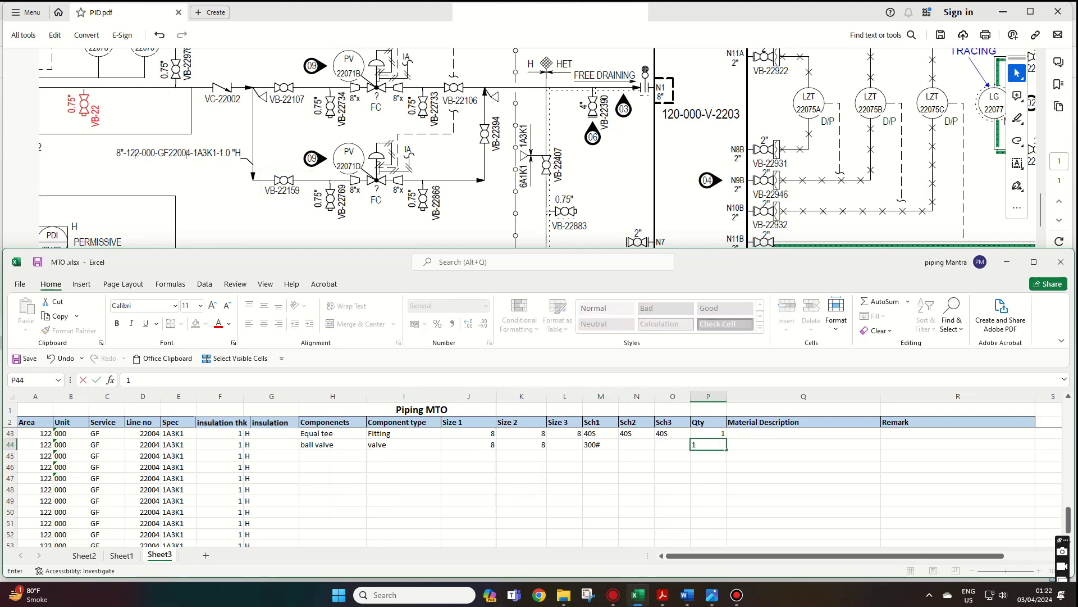
- Copy the sockolet, nipple, ball valve and plug rows from H33:P36 into row 45 onward
key(alt+Tab)
key(alt+Tab)
scroll(534, 483, up, 3)
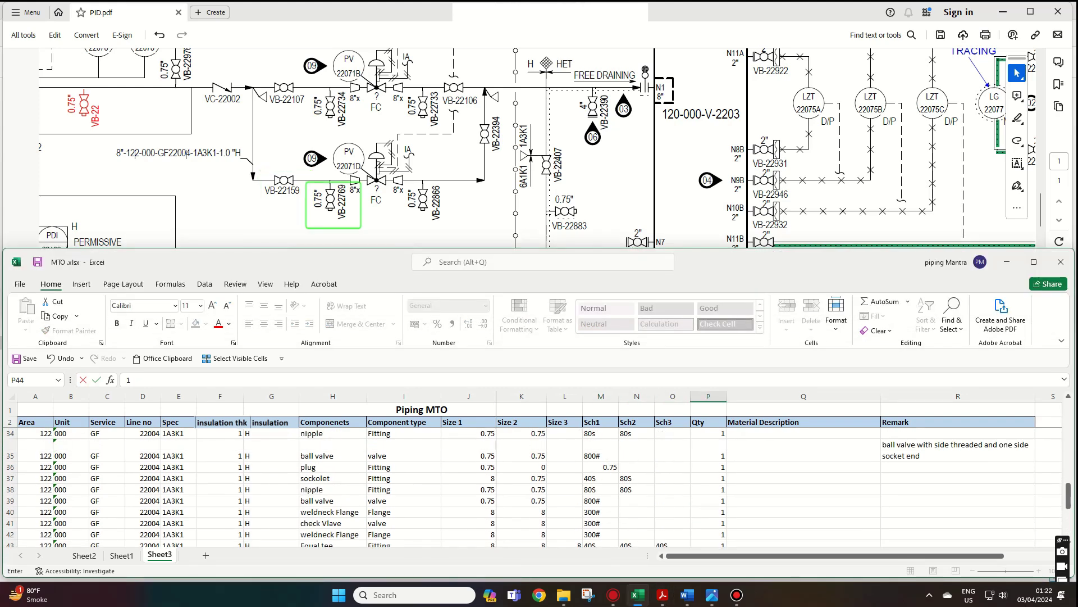
drag(314, 467, 711, 490)
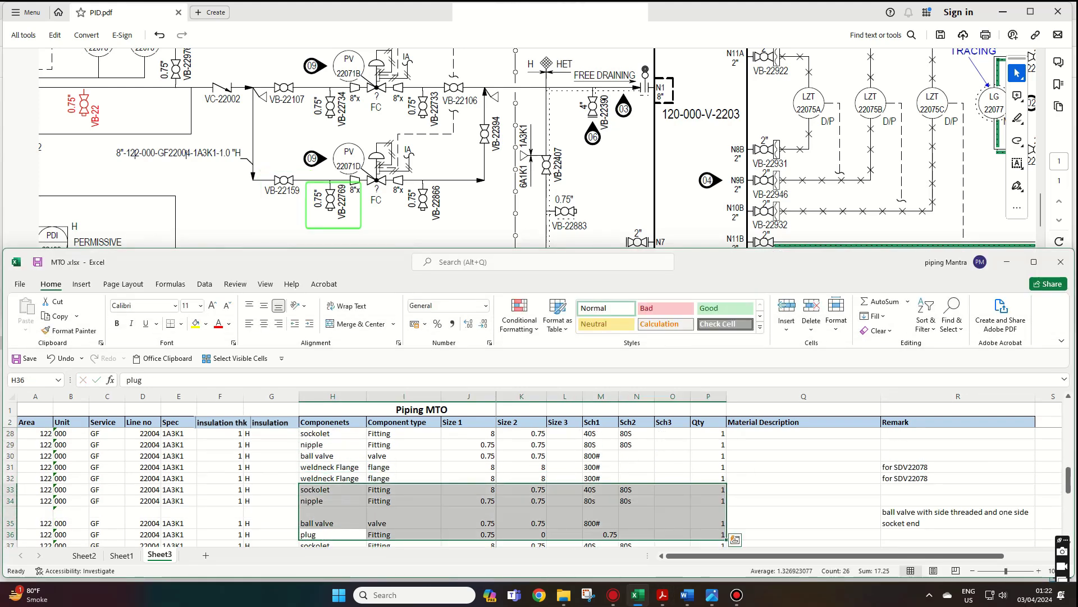
key(ctrl+c)
scroll(534, 483, down, 4)
click(314, 489)
key(ctrl+v)
- Fill the Remark cells of rows 45–48 with Drain
click(957, 489)
text(Drin)
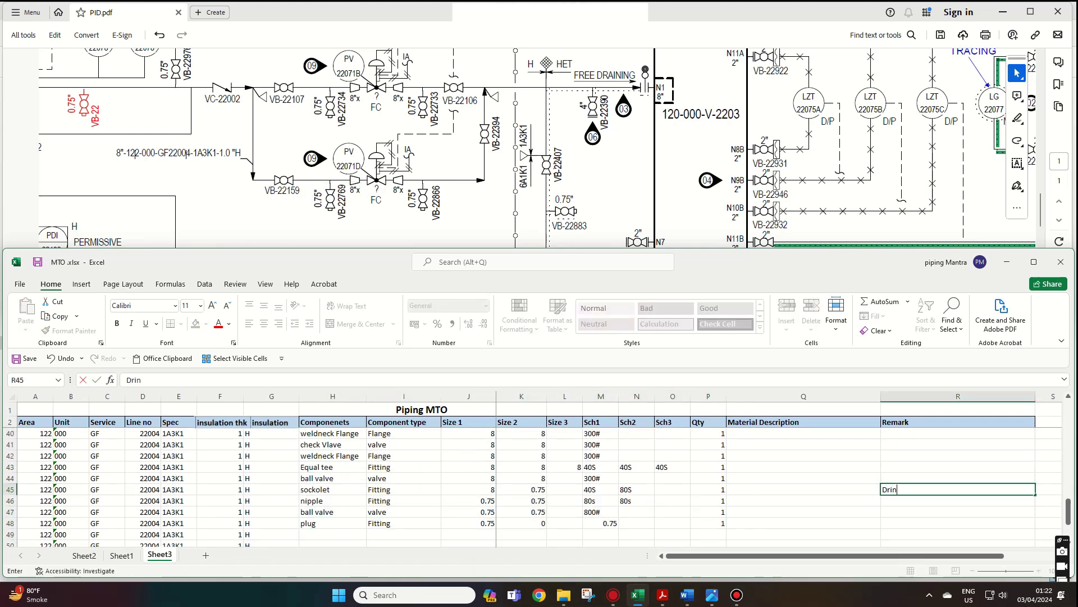
text(ain)
key(Return)
text(D)
key(Return)
text(D)
key(Return)
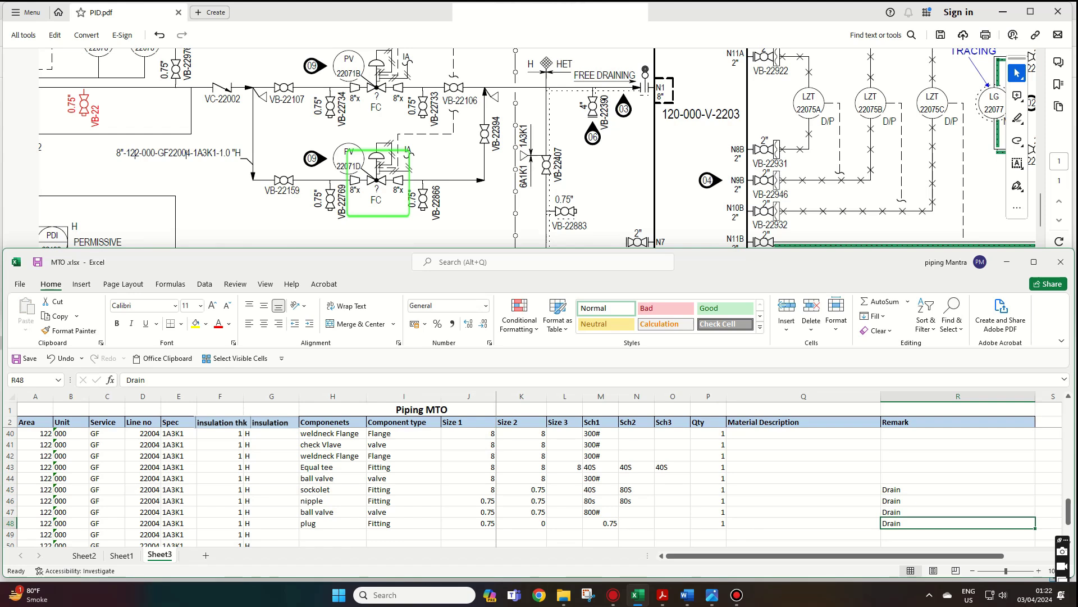
scroll(534, 483, down, 1)
scroll(534, 483, down, 1)
scroll(533, 483, down, 1)
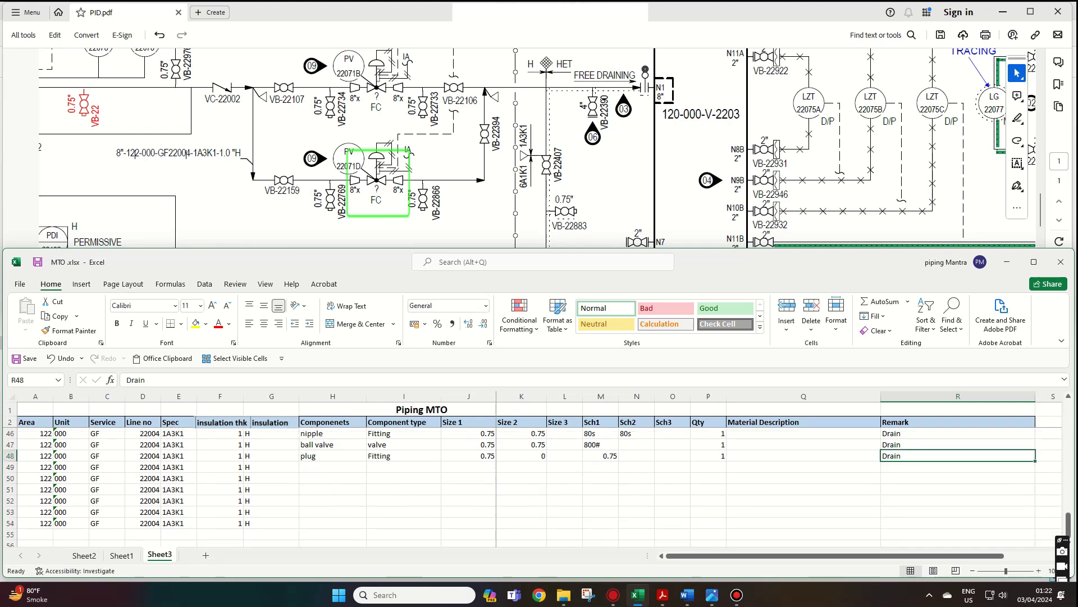
key(Return)
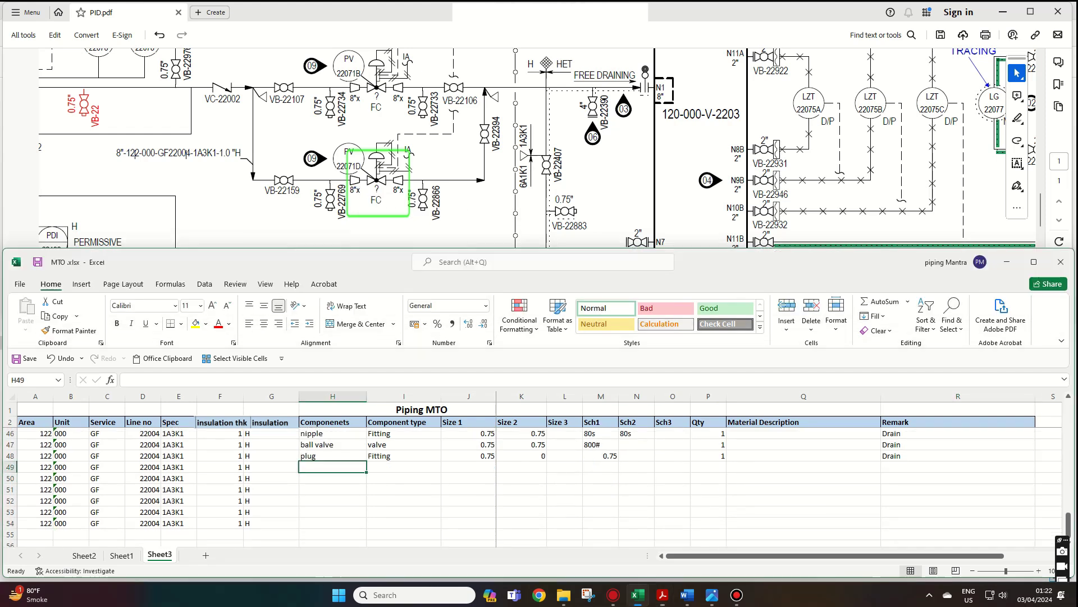
- Enter row 49 as an ECC Reducer Fitting, 8×6, 40S/40, quantity 1, with a size-assumption remark
text(ECC Red)
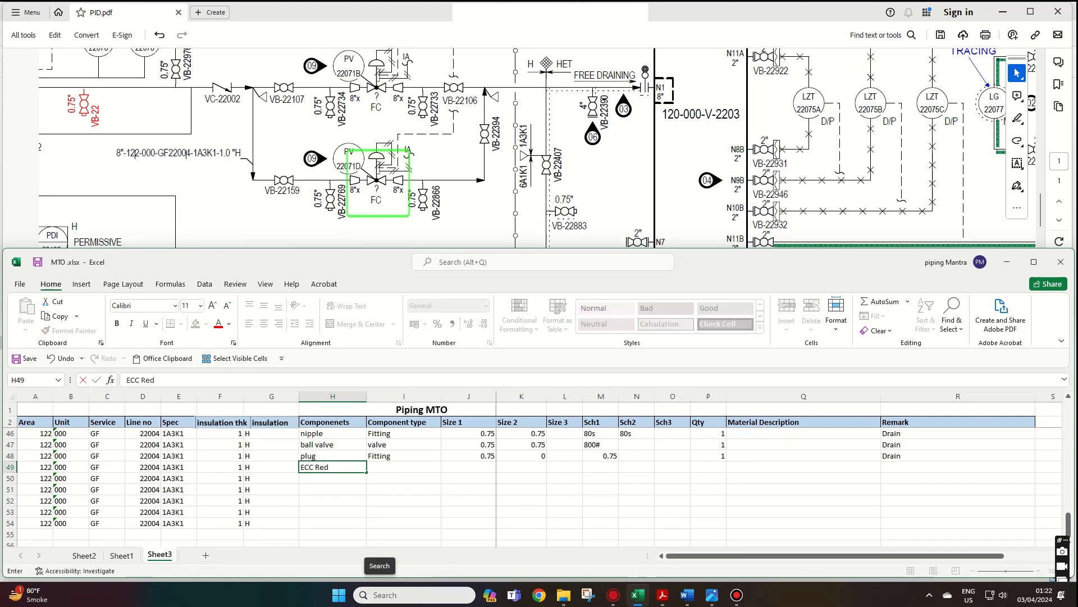
key(Tab)
text(F)
key(Tab)
text(8)
key(Tab)
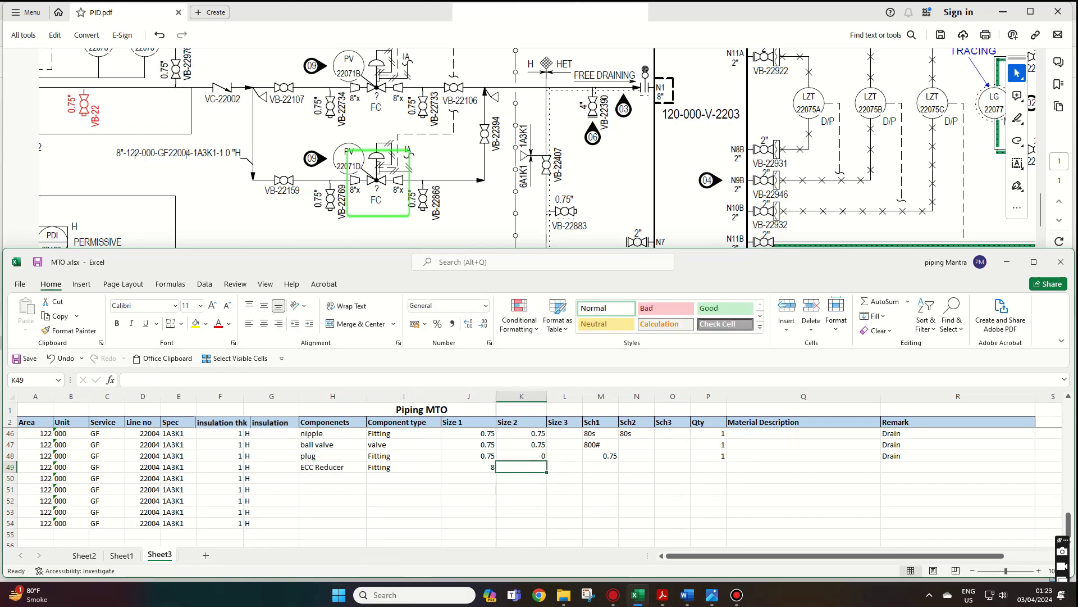
text(6)
key(Tab)
key(Tab)
text(40S)
key(Tab)
text(40)
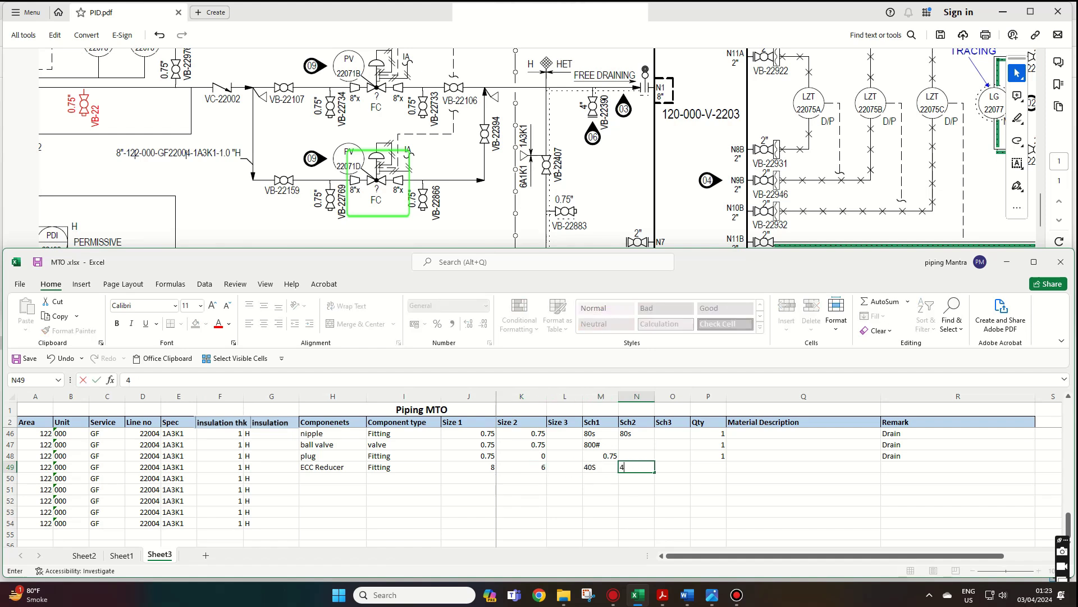
key(Tab)
text(1)
key(Tab)
key(Tab)
text(Si)
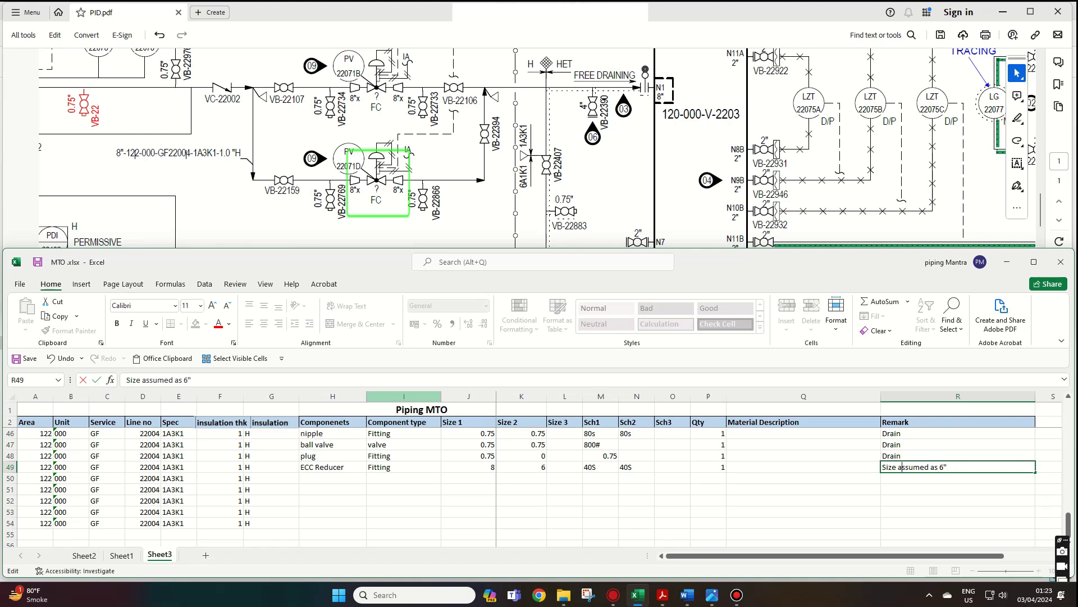
key(Return)
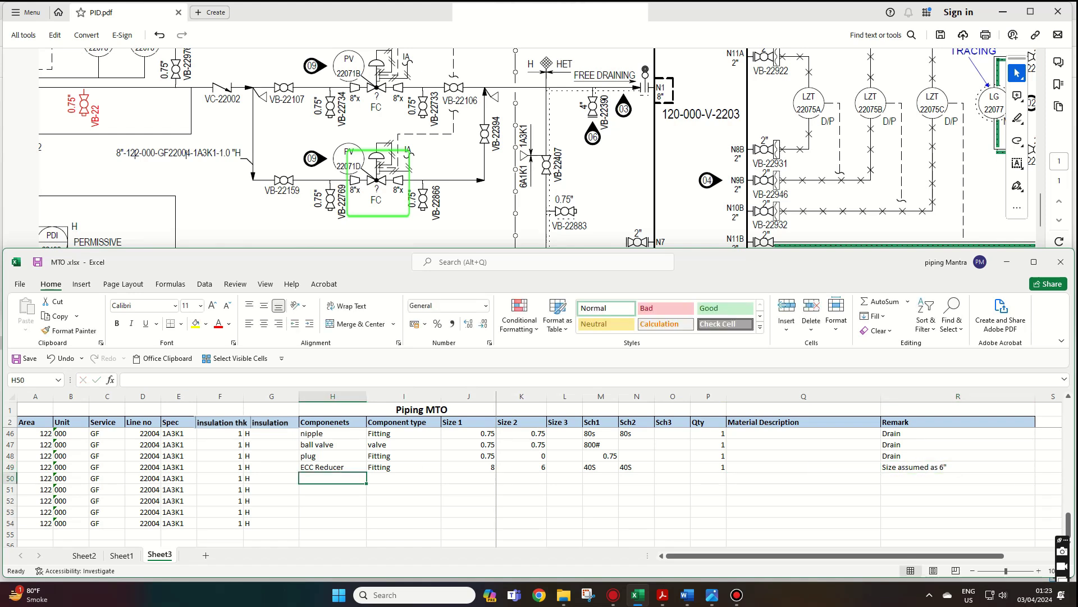
- Enter row 50 as a 6-inch 300# weldneck Flange, quantity 1, remarked for PV22071D
text(weldneck Flange)
key(Tab)
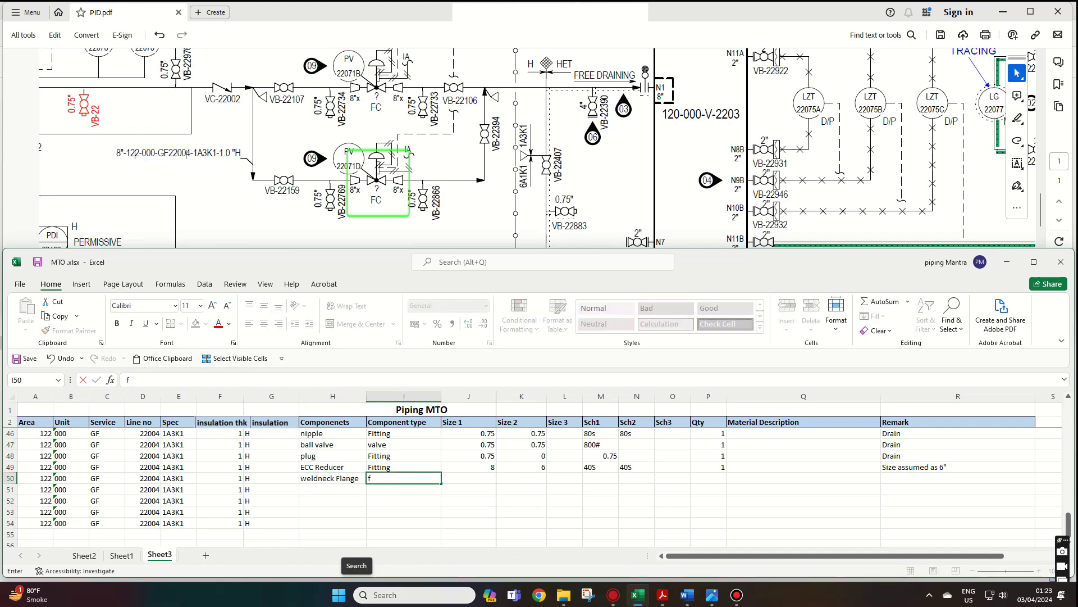
text(Flange)
key(Tab)
key(Tab)
key(Left)
text(6)
key(Tab)
text(6)
key(Tab)
key(Tab)
text(300)
key(Tab)
key(Tab)
key(Tab)
text(1)
key(Tab)
key(Tab)
text(for1D)
key(Return)
- Duplicate the flange into row 51 and the ECC reducer into row 52
text(we)
key(Return)
key(ctrl+c)
key(ctrl+v)
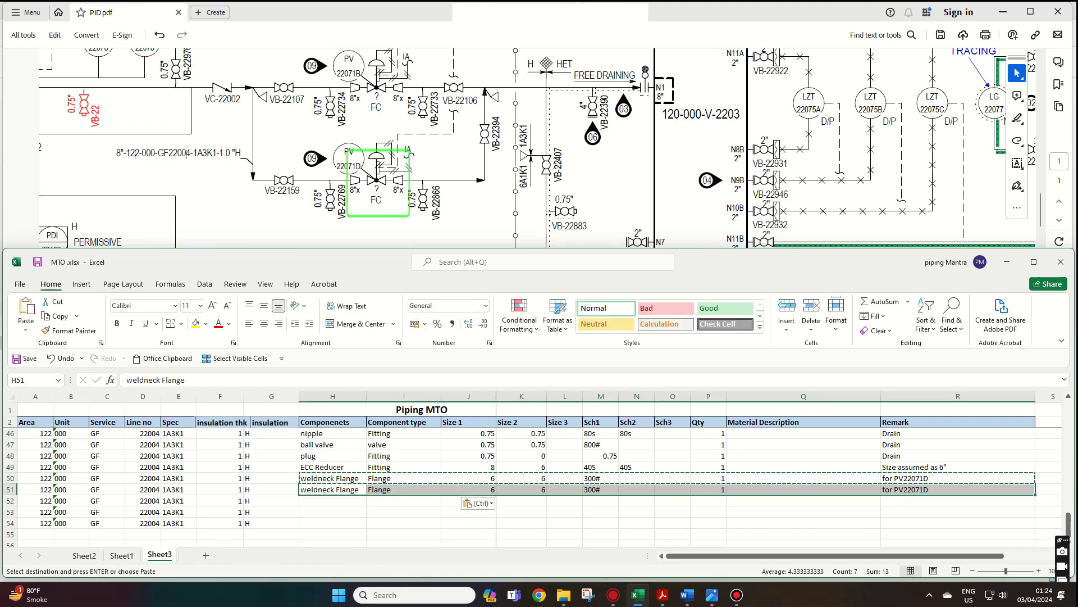
key(Return)
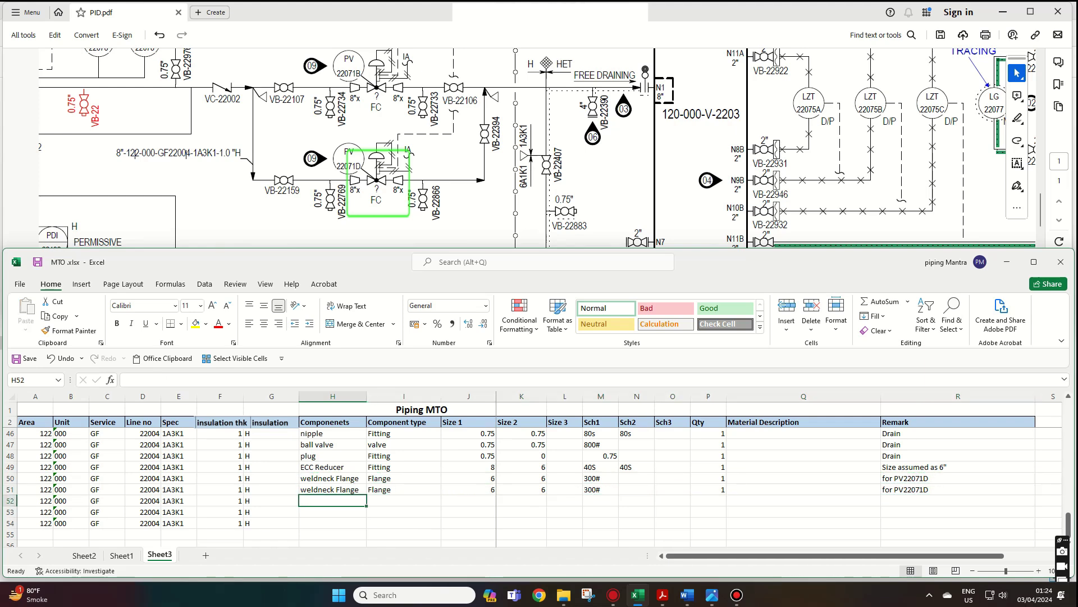
key(ctrl+c)
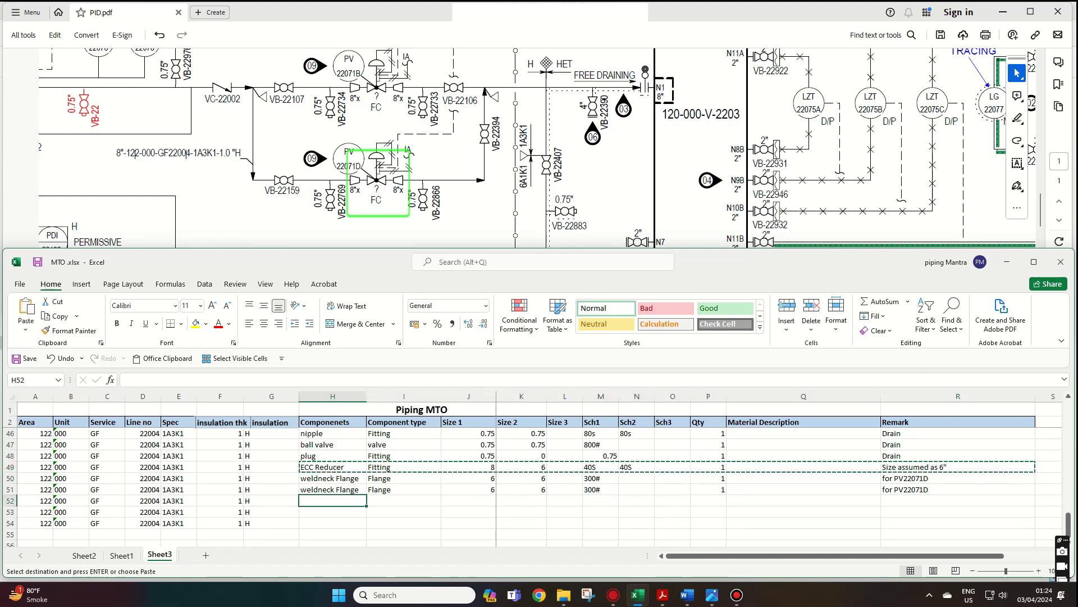
key(Return)
key(alt+Tab)
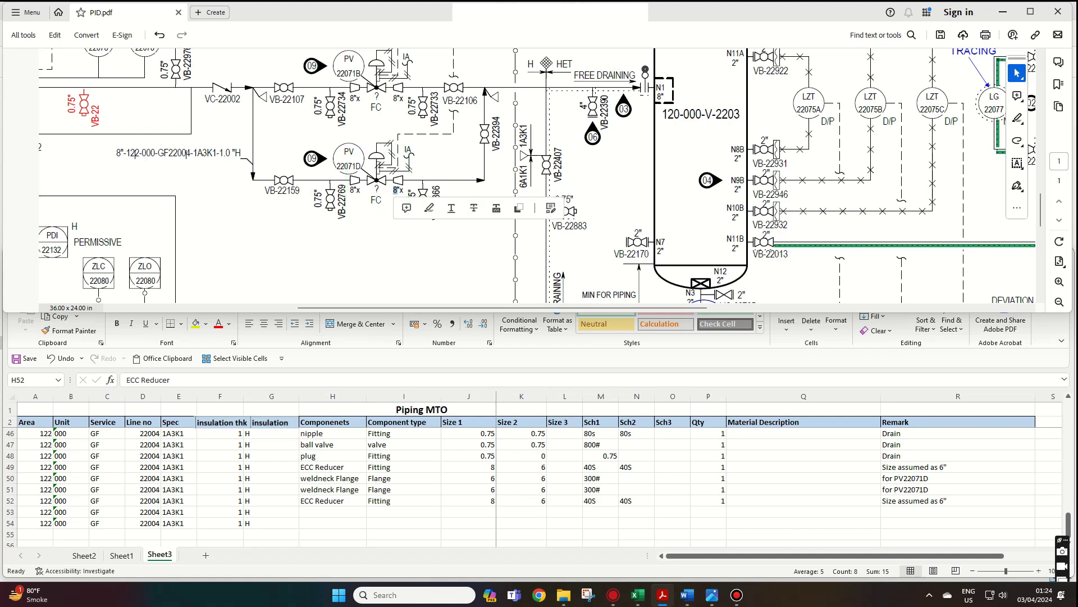
- Copy the row 54 line details (A54:G54) down into the empty rows below
key(Escape)
key(alt+Tab)
scroll(533, 477, up, 1)
drag(332, 456, 958, 489)
key(ctrl+x)
key(ctrl+v)
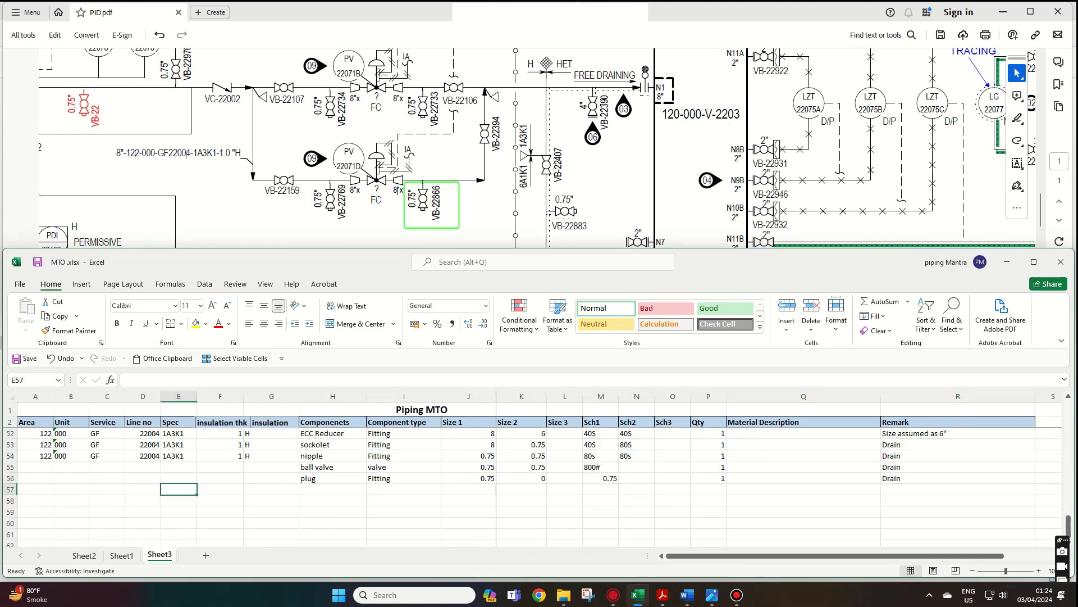
key(ctrl+c)
key(Down)
key(shift+Page_Down)
key(shift+Page_Down)
key(shift+Page_Down)
key(ctrl+v)
key(alt+Tab)
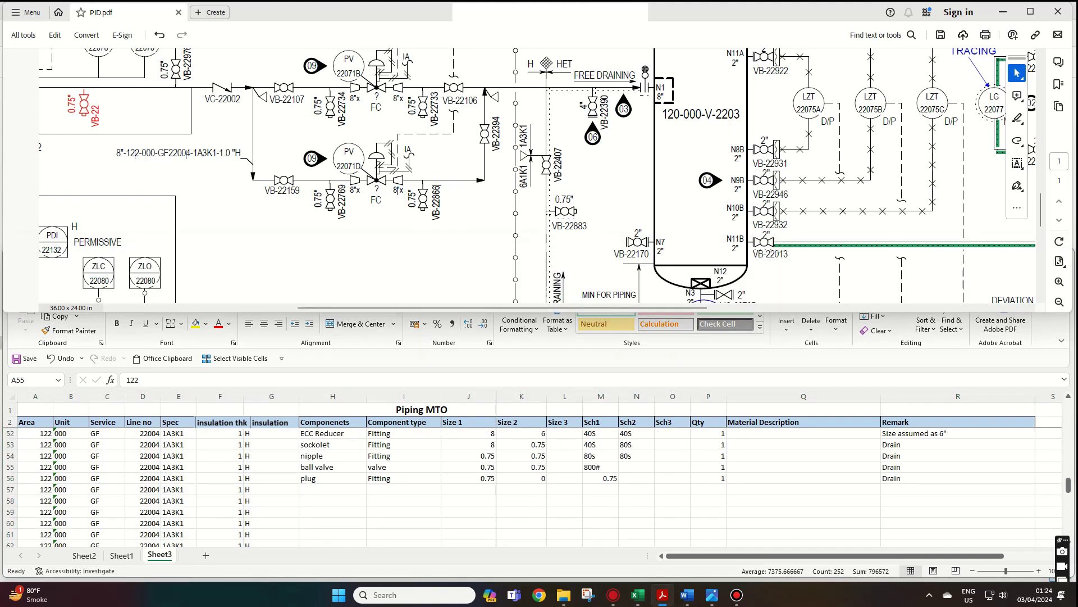
key(alt+Tab)
key(ctrl+z)
key(ctrl+z)
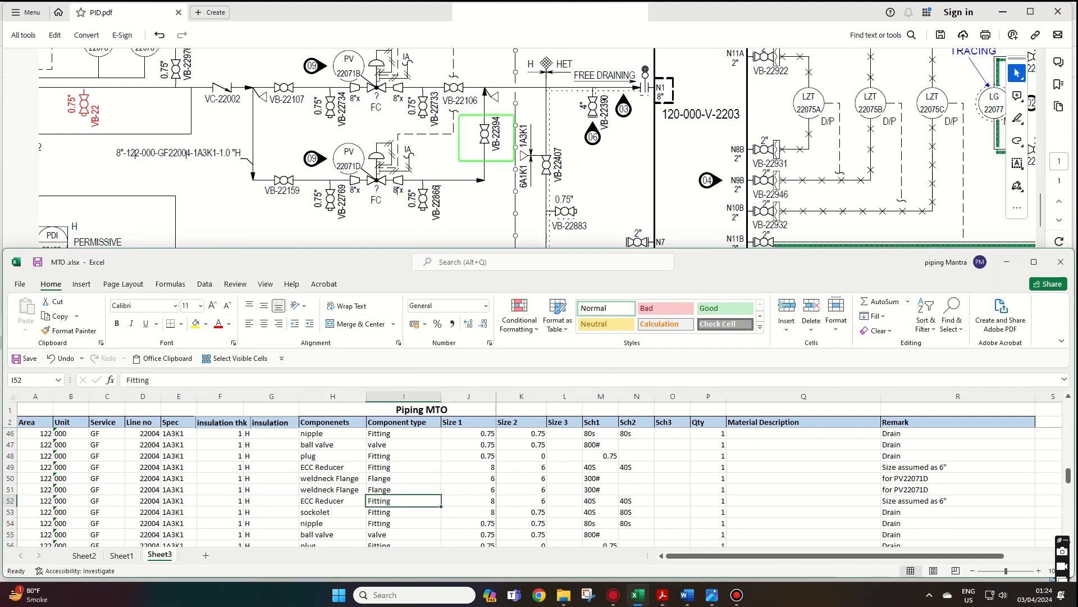
- Duplicate the ball valve-through-plug item rows below row 56
drag(333, 478, 1036, 494)
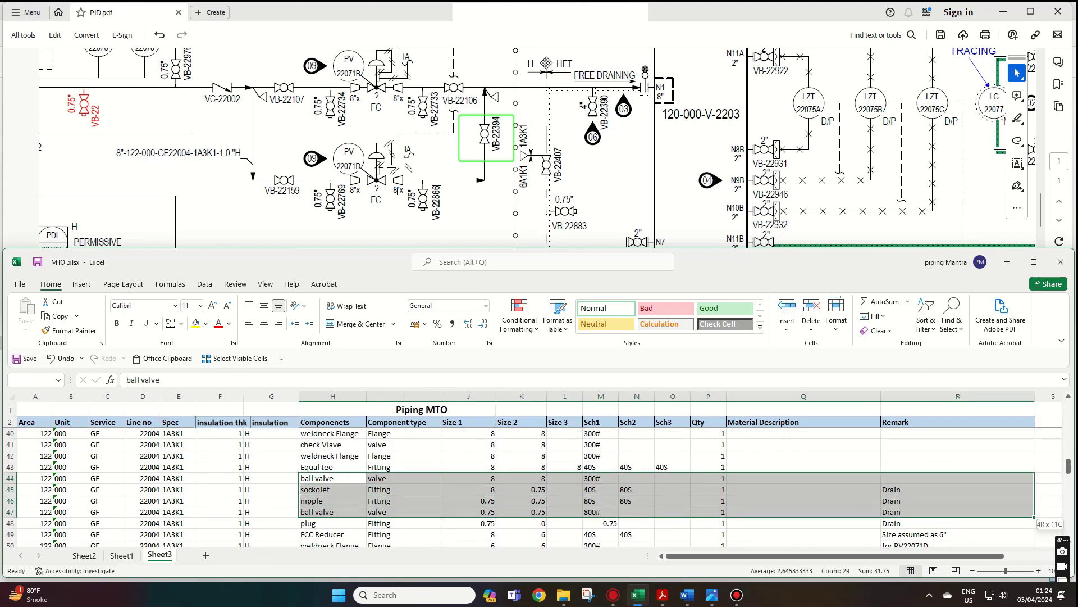
scroll(1036, 493, up, 2)
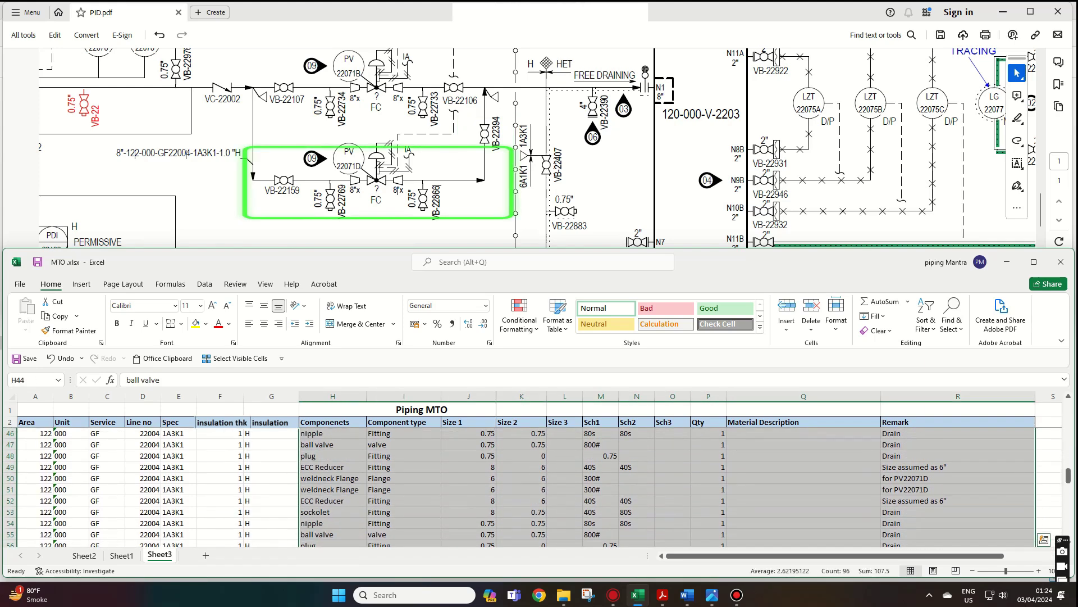
drag(292, 248, 292, 191)
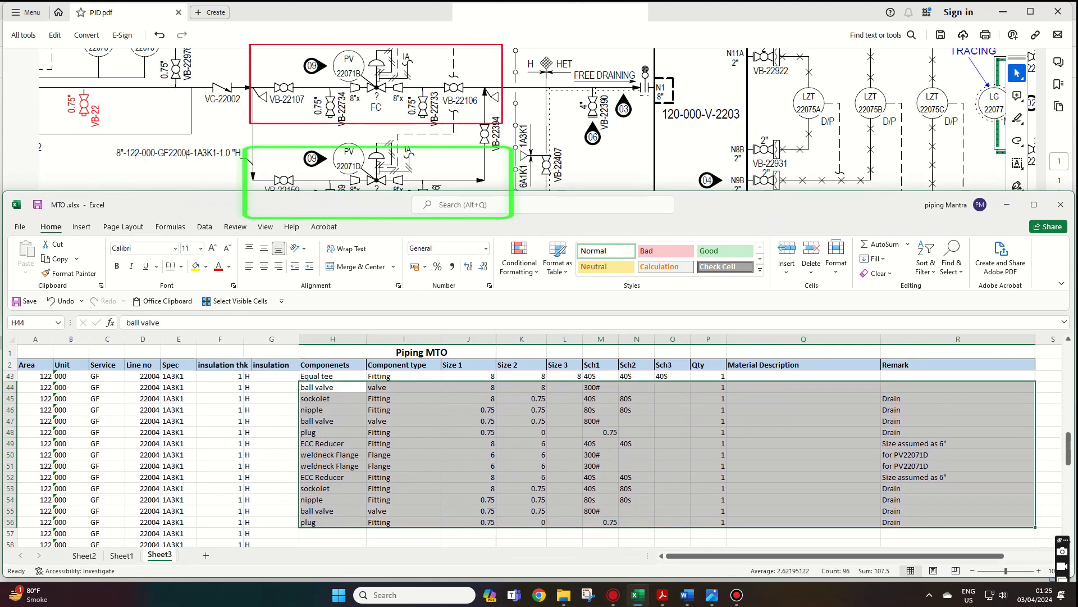
scroll(538, 118, down, 1)
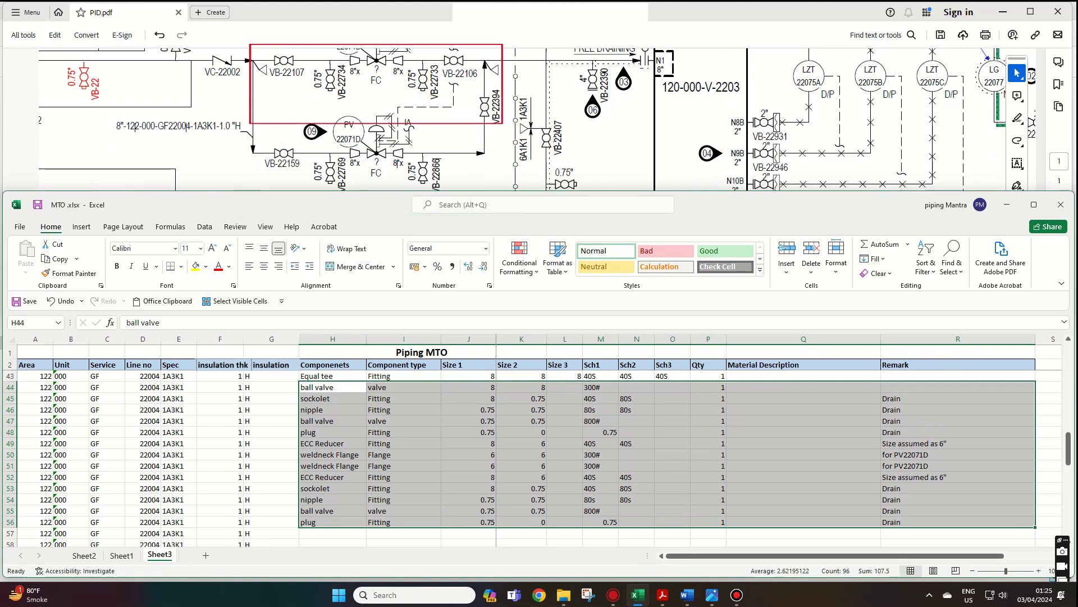
scroll(538, 118, up, 1)
key(ctrl+c)
key(ctrl+Down)
key(Down)
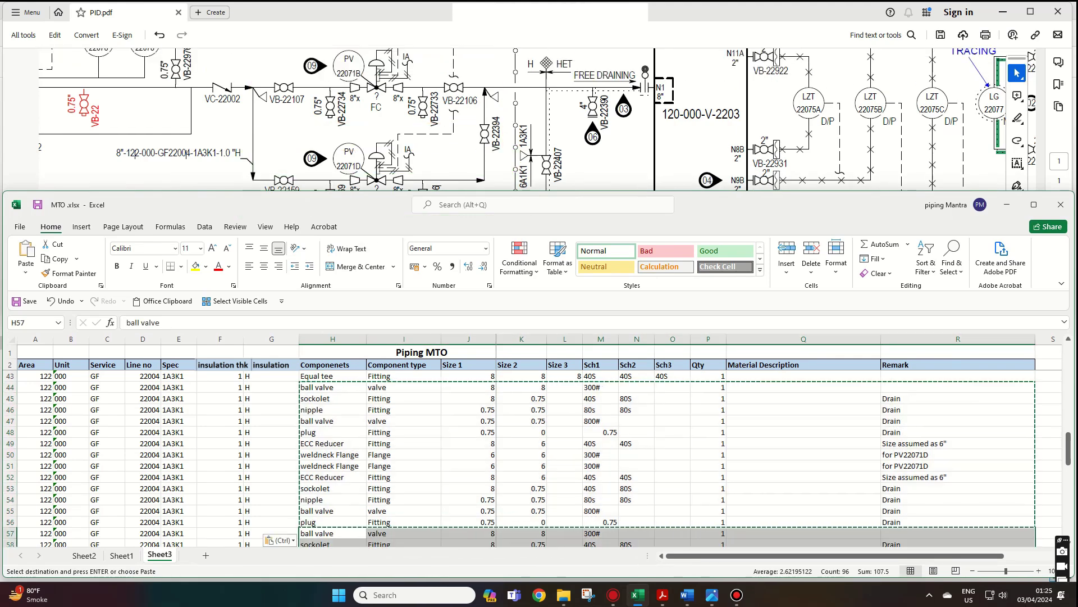
key(ctrl+v)
- Change the copied remarks from 'for PV22071D' to 'for PV22071B'
drag(751, 193, 751, 275)
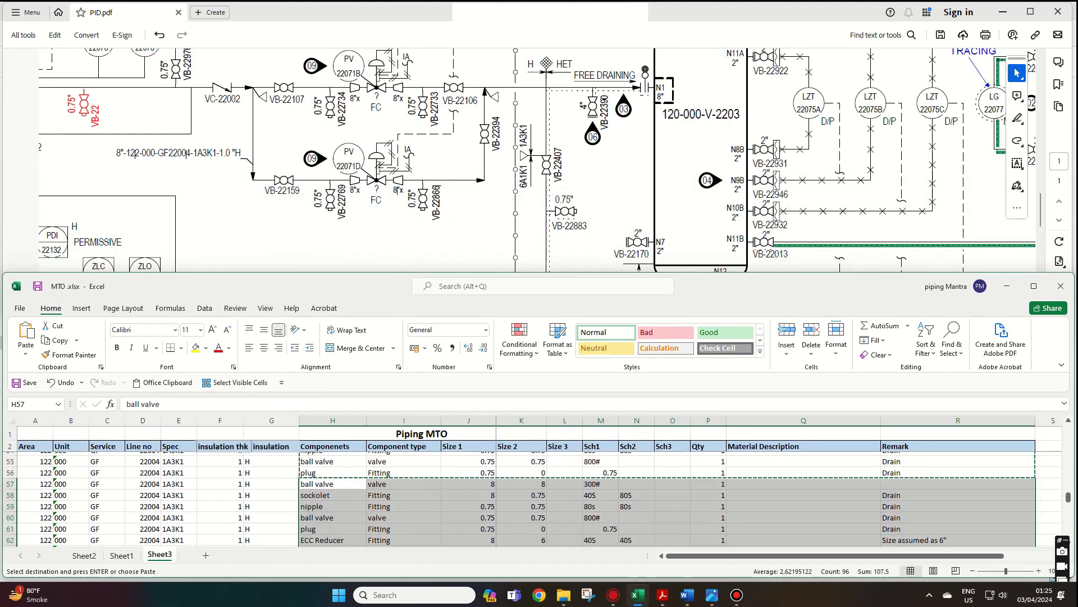
scroll(955, 505, down, 4)
click(955, 502)
key(Down)
key(F2)
key(BackSpace)
text(b)
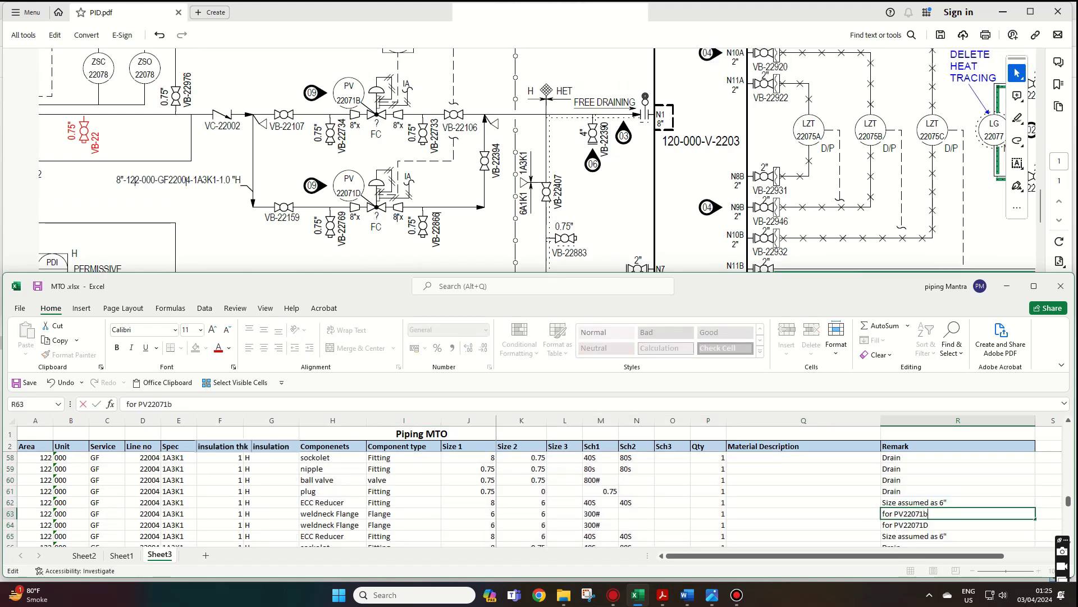
key(Return)
key(ctrl+d)
key(Up)
key(shift+Down)
- Fill row 70 with Equal tee, Fitting, sizes 8/8/8, schedules 80S ×3, quantity 1
click(403, 525)
scroll(403, 495, down, 3)
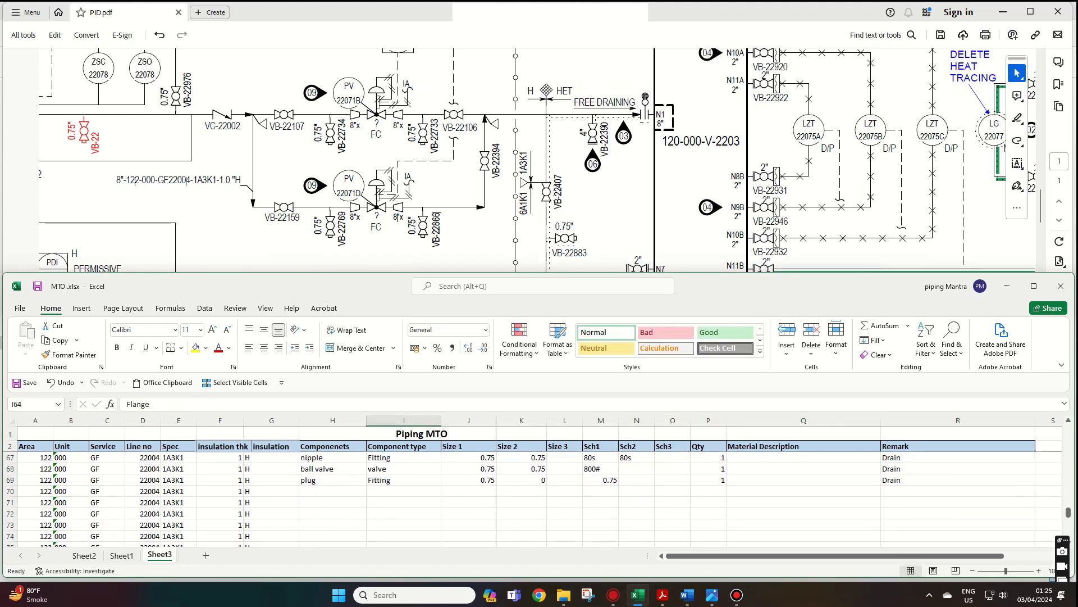
click(332, 502)
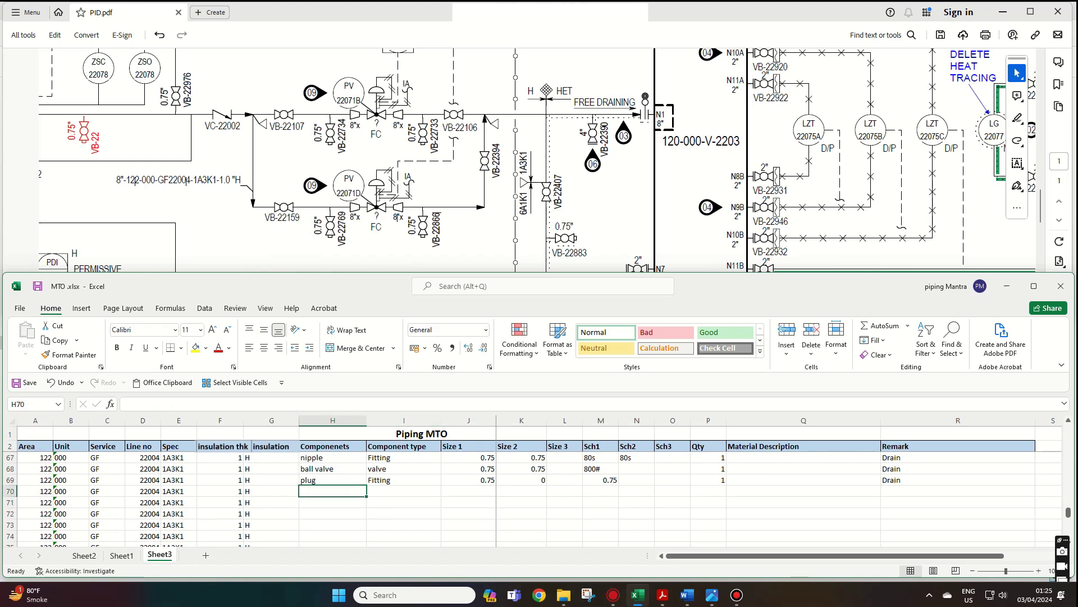
text(Equal tee)
key(Tab)
text(f)
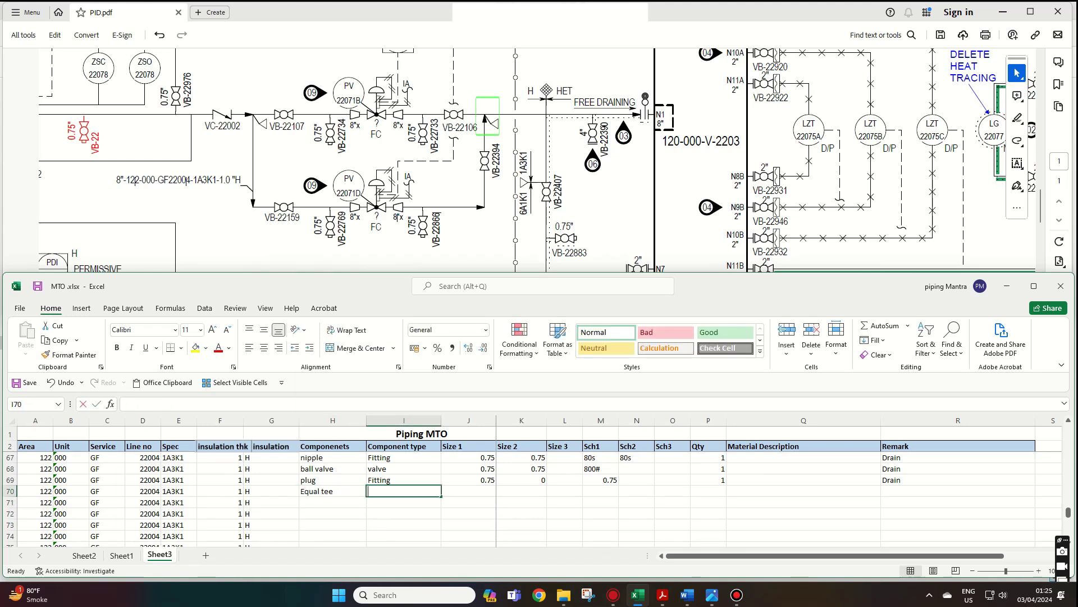
key(Tab)
text(8	8	)
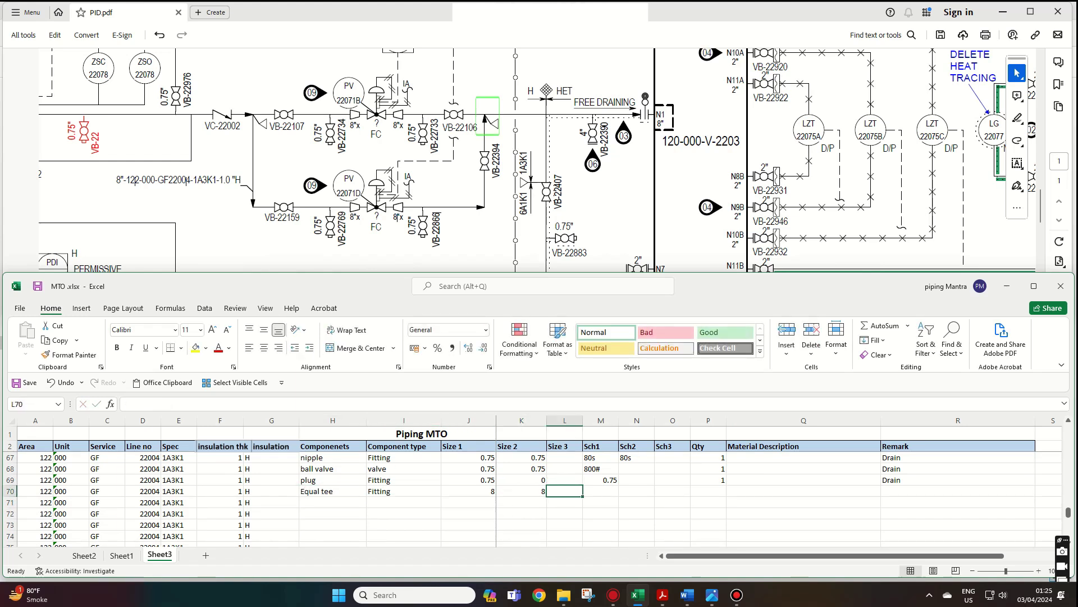
text(8	80S)
key(Tab)
text(80S)
key(Tab)
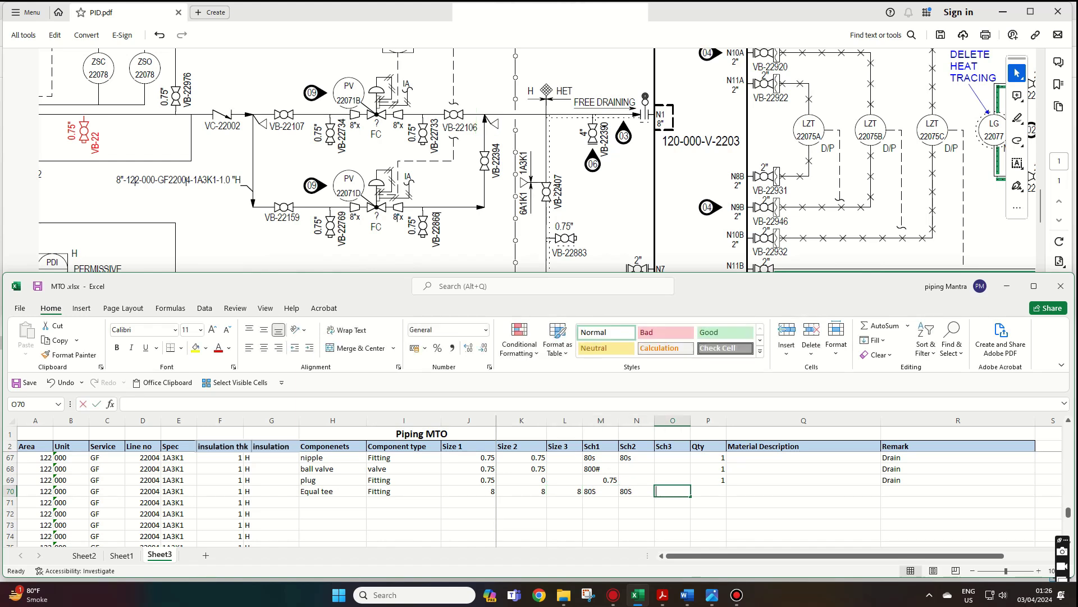
text(80S)
key(Tab)
text(1)
scroll(538, 160, up, 1)
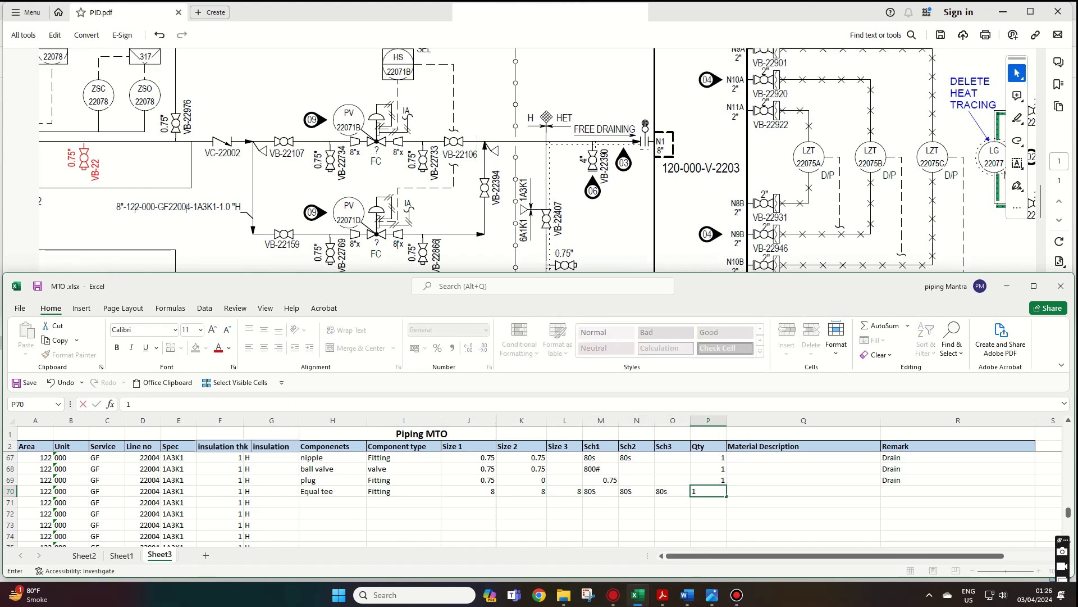
- Enter HET in G71 and fill it down through row 90
key(Return)
text(HET)
key(ctrl+Return)
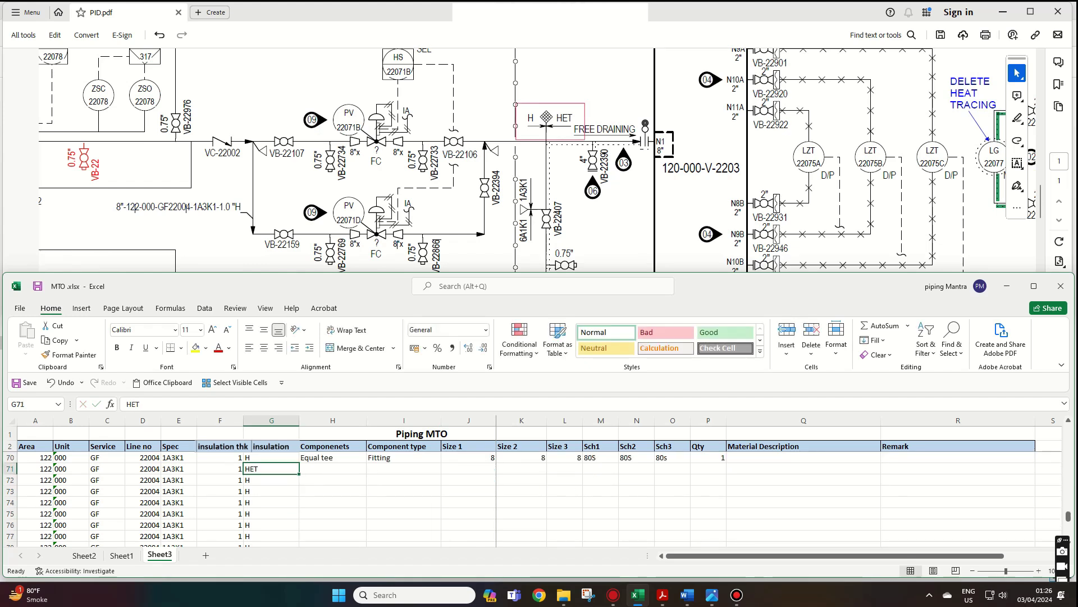
key(ctrl+shift+Down)
key(ctrl+d)
key(ctrl+BackSpace)
- Bring the P&ID drawing back in front and scroll down through it
key(alt+Tab)
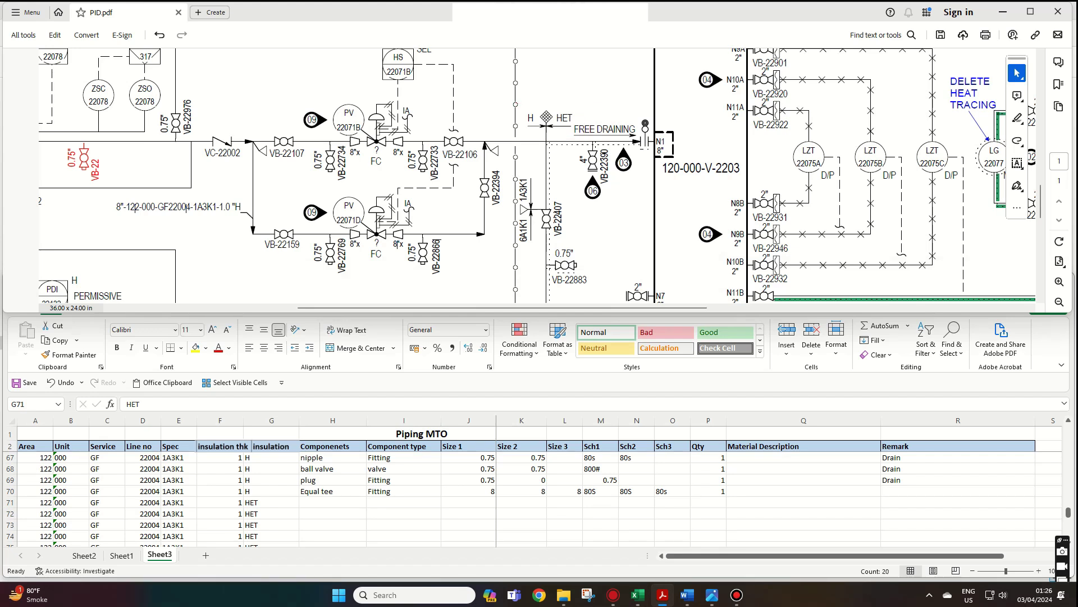
scroll(537, 176, down, 2)
scroll(538, 175, down, 2)
scroll(537, 175, down, 2)
scroll(538, 175, down, 2)
scroll(537, 175, left, 1)
scroll(538, 175, left, 4)
scroll(537, 175, left, 1)
drag(69, 180, 77, 181)
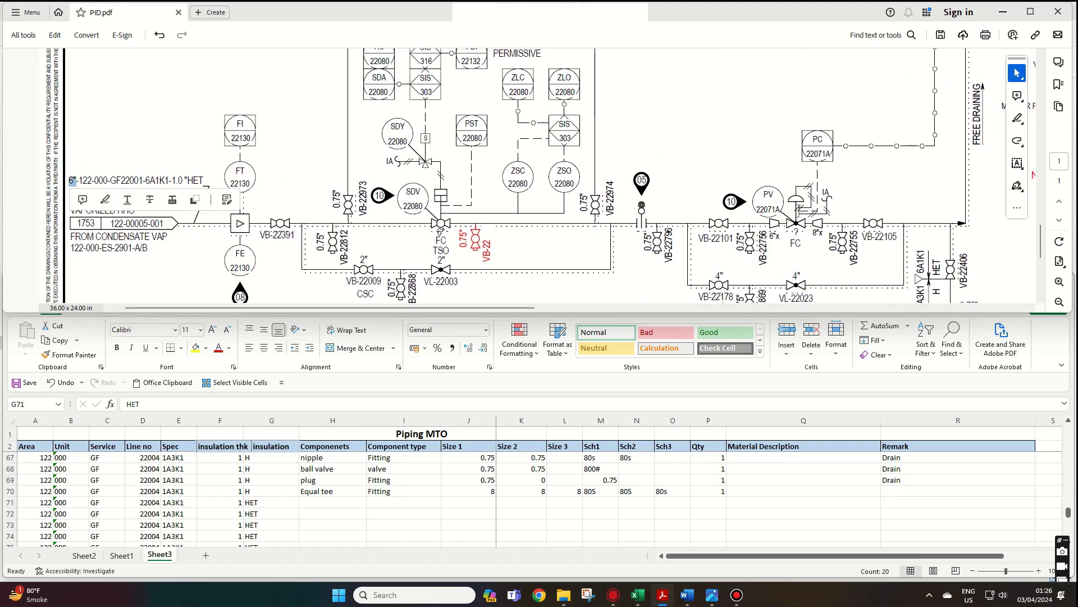
drag(143, 181, 171, 181)
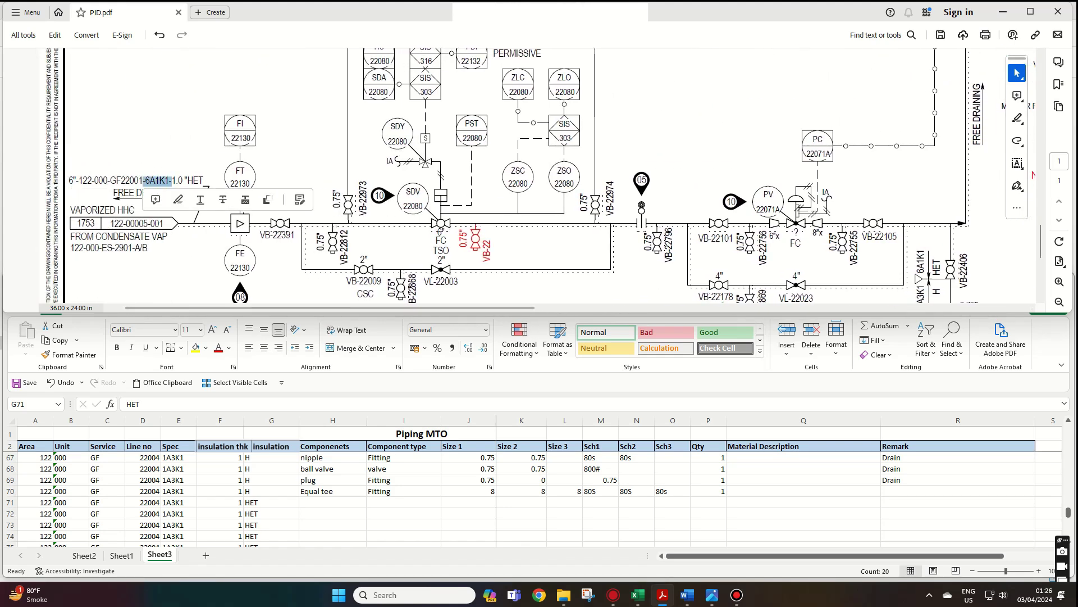
scroll(537, 175, right, 5)
scroll(538, 175, up, 3)
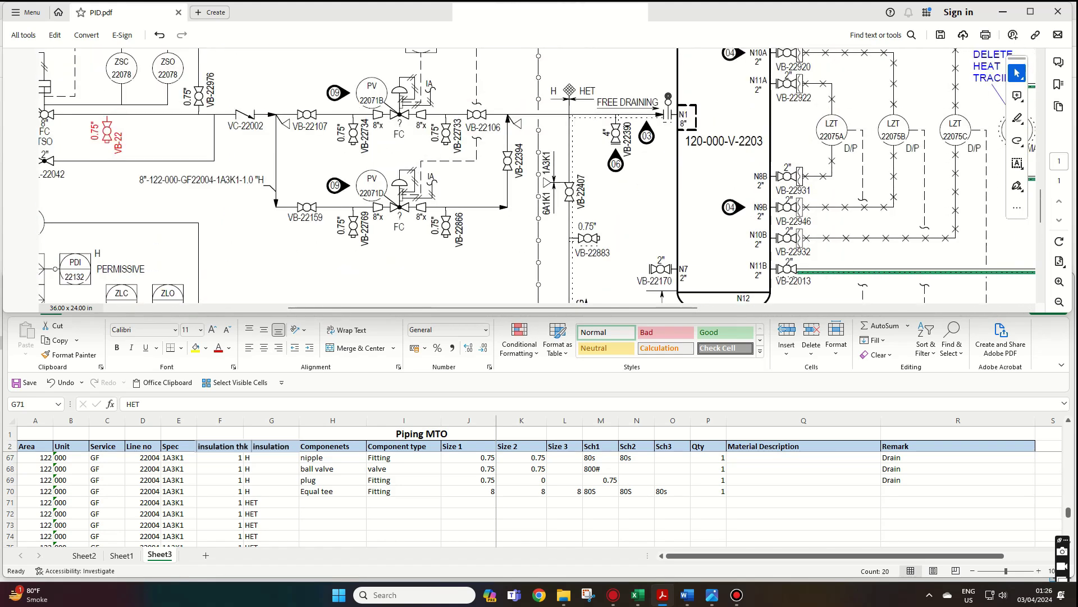
- Start row 71 as a Red Tee fitting with sizes 8×8×6
click(178, 502)
click(196, 347)
key(ctrl+z)
key(Right)
key(Right)
key(Right)
text(re Tee)
key(Tab)
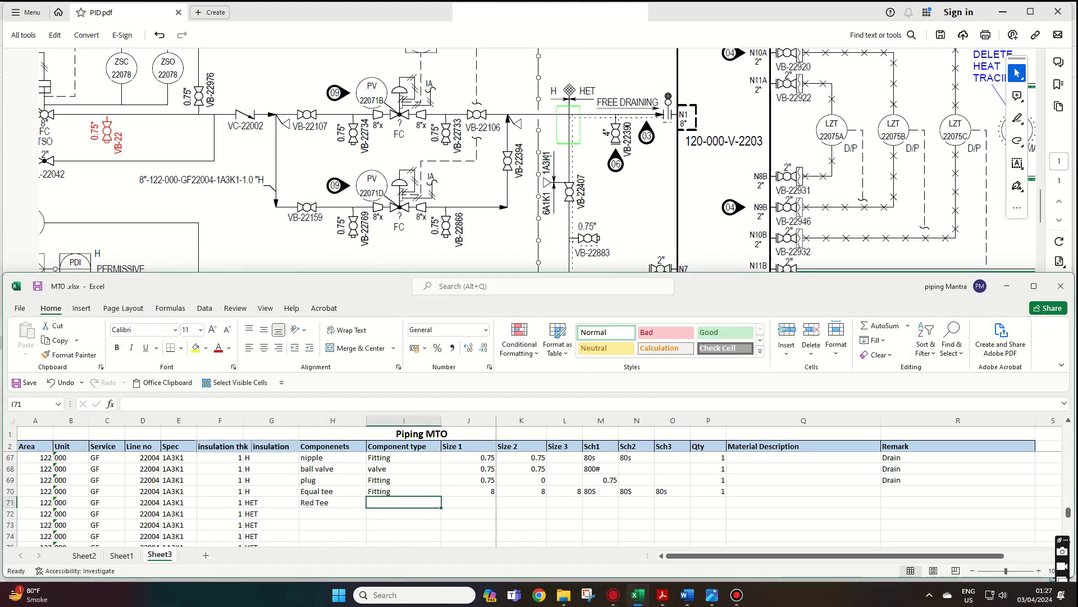
text(Fitting)
key(Tab)
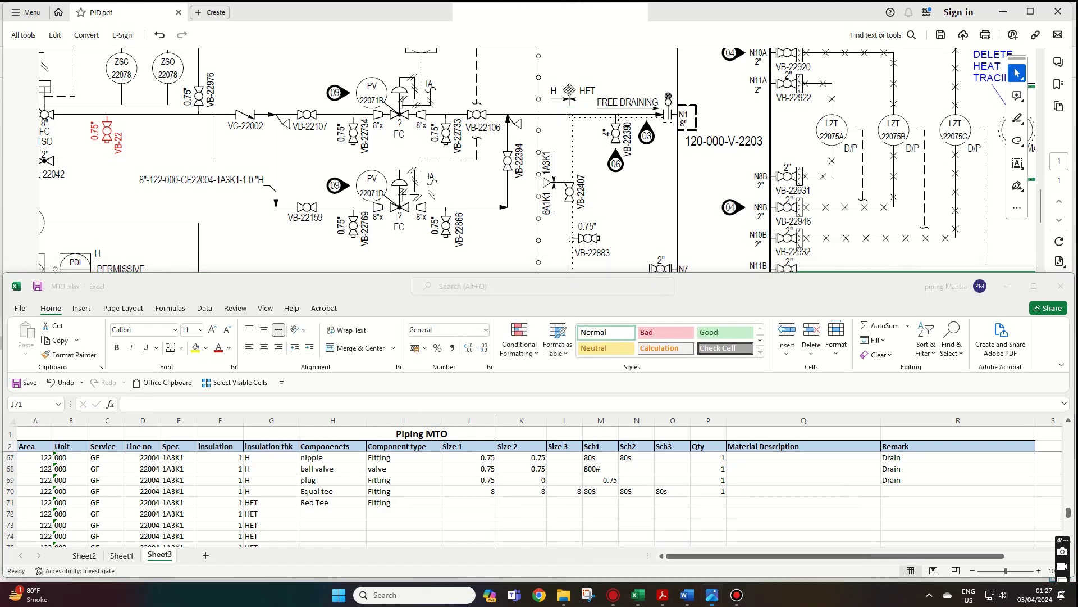
click(711, 595)
key(alt+F4)
key(alt+F4)
text(8)
key(Tab)
text(6)
key(BackSpace)
text(8)
key(Tab)
text(6)
key(Return)
- Give the row 71 Red Tee 40S schedules and quantity 1
key(Down)
key(Up)
key(Up)
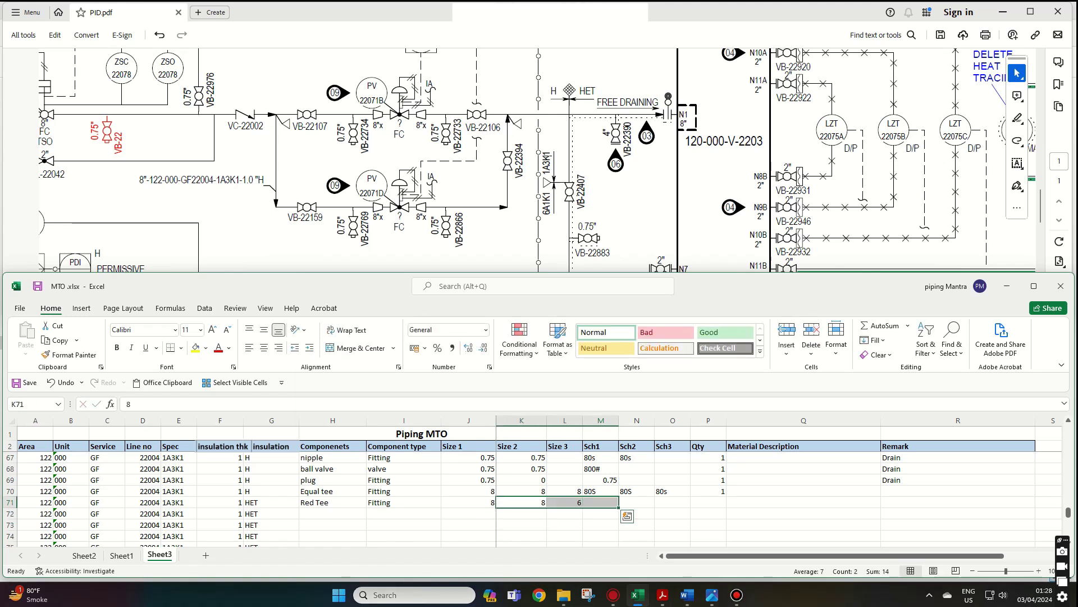
key(Right)
key(Right)
text(80)
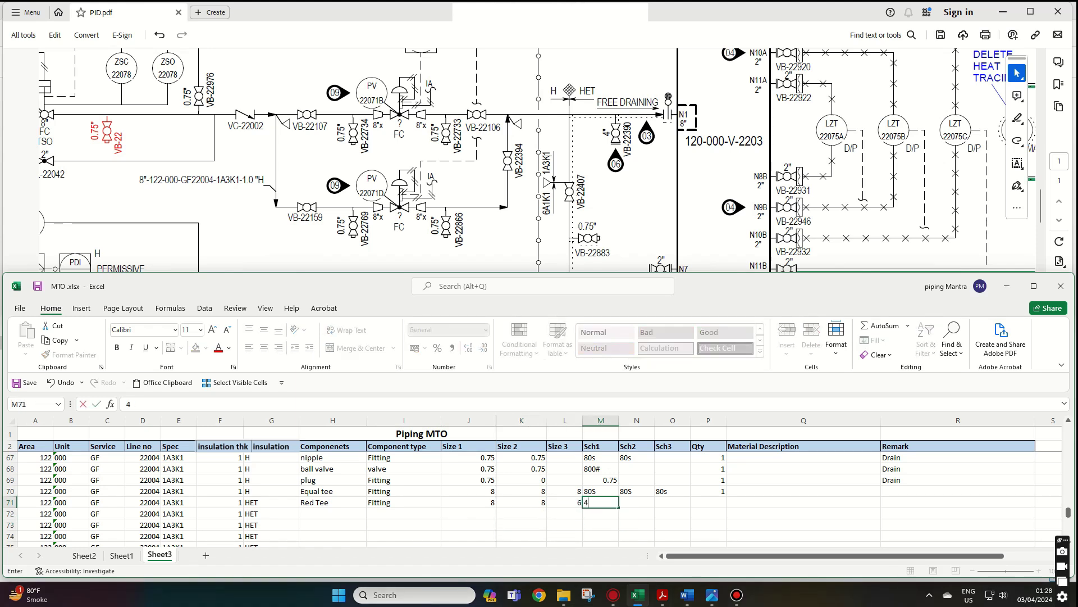
text(S)
key(Tab)
text(40S)
key(Tab)
text(40S)
key(Tab)
text(1)
key(Return)
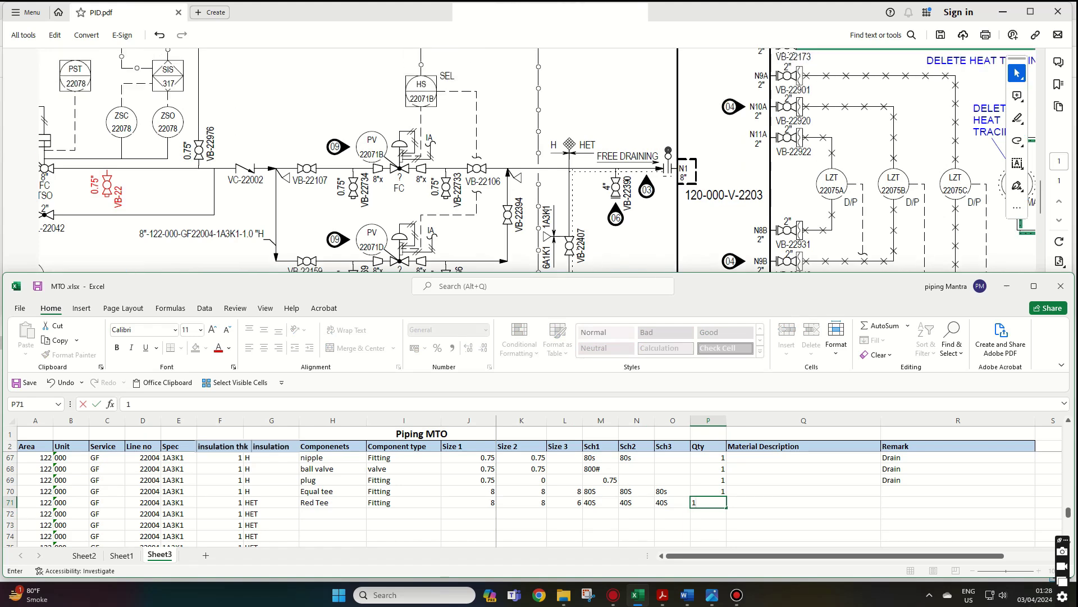
- Add row 72 as a Red Tee fitting, 8×8×4, 40S schedules ×3, quantity 1
key(Left)
key(Left)
key(Left)
text(R)
key(Tab)
text(F)
key(Tab)
text(8)
key(Tab)
text(8)
key(Tab)
text(4)
key(Tab)
text(4	40S	40S	40S	)
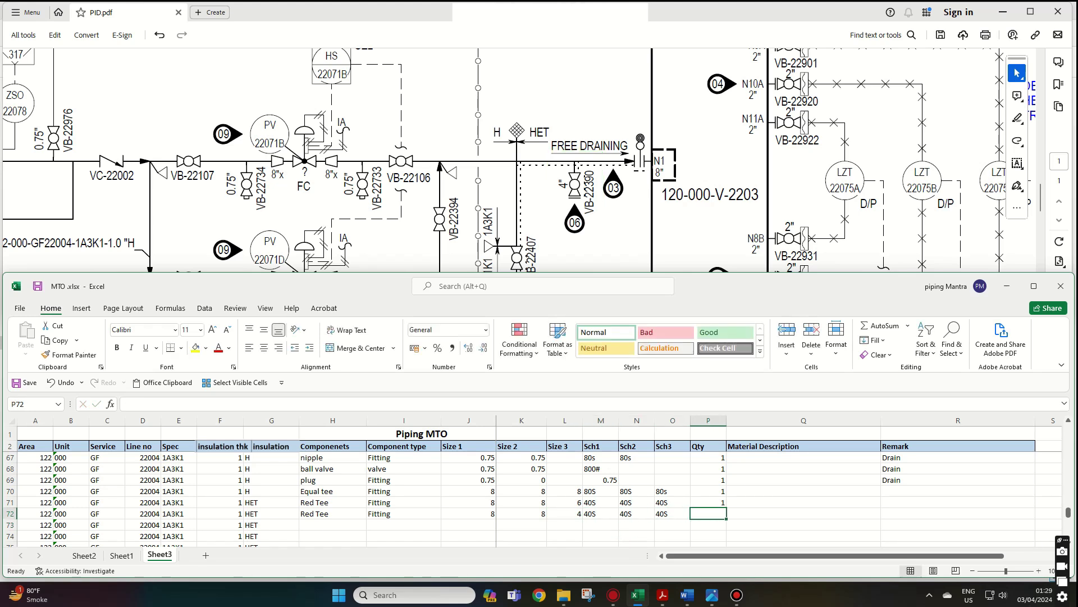
text(1)
key(ctrl+Return)
- Select general note 06 about the stabilizer tie-in on the P&ID
scroll(332, 160, down, 2)
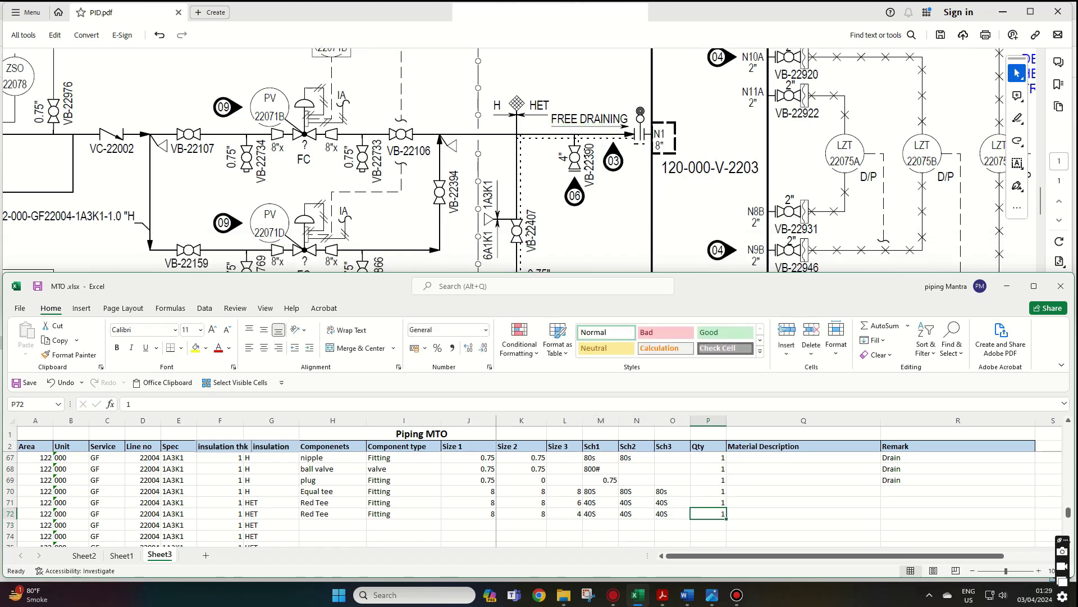
click(574, 169)
double_click(574, 169)
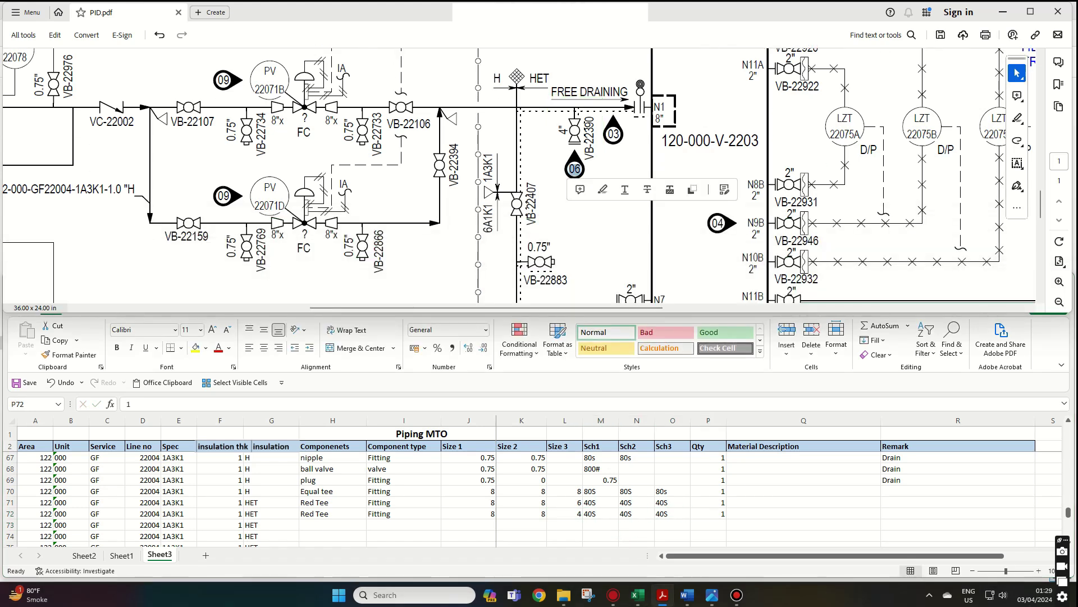
scroll(519, 175, down, 5)
scroll(519, 175, down, 5)
scroll(519, 175, left, 5)
scroll(519, 175, left, 5)
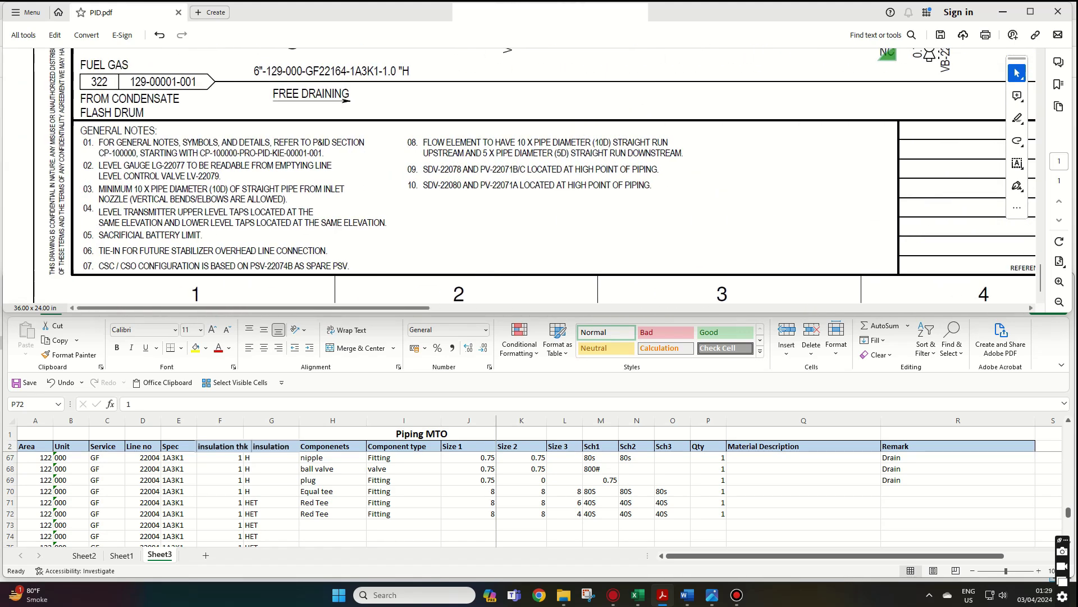
drag(99, 250, 327, 251)
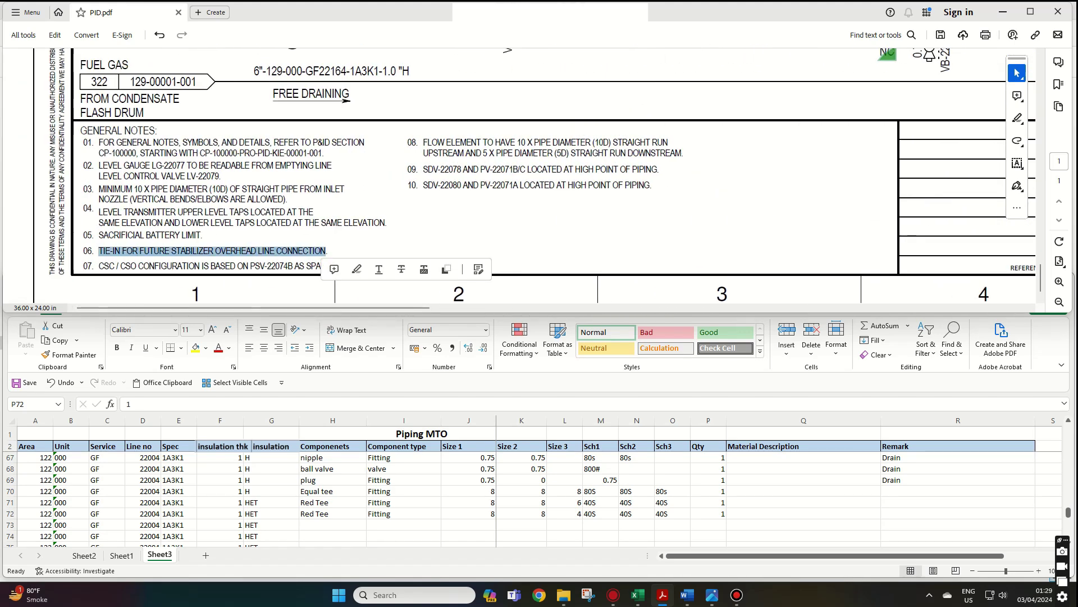
- Scroll the P&ID to the HET tie-in piping at nozzle N1
scroll(104, 268, up, 3)
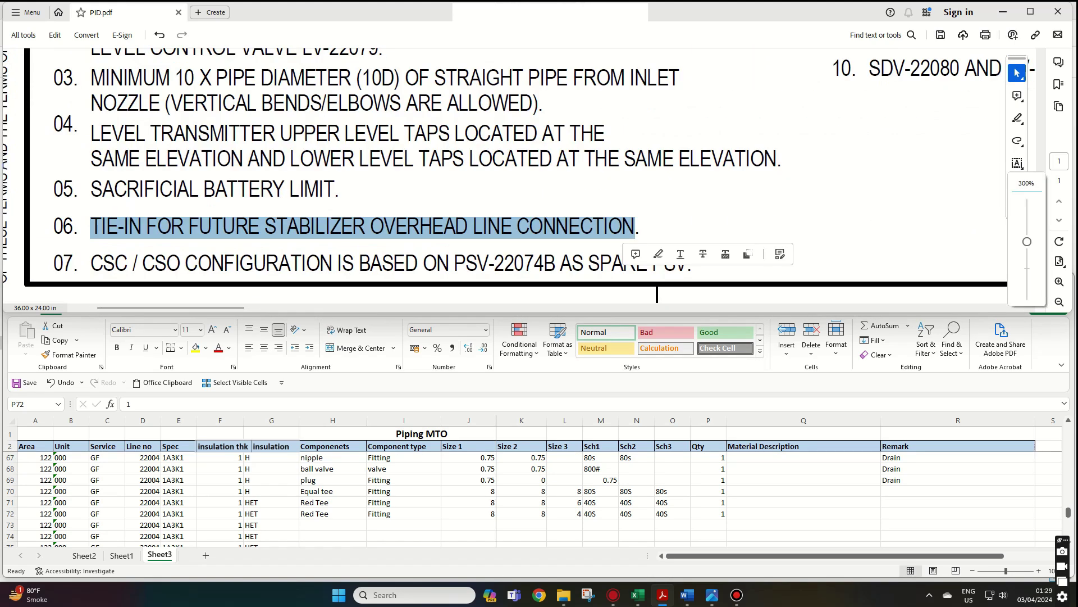
scroll(519, 175, down, 5)
scroll(519, 175, up, 3)
scroll(519, 175, up, 2)
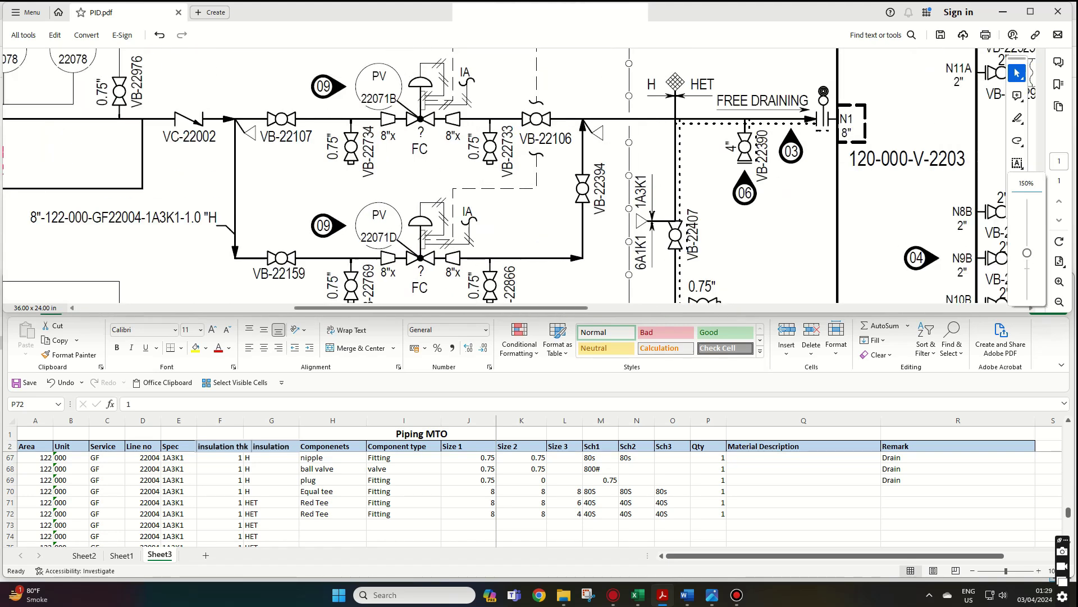
scroll(519, 175, up, 1)
- Fill row 73 with a 4-inch 300# ball valve, type valve, quantity 1
click(333, 525)
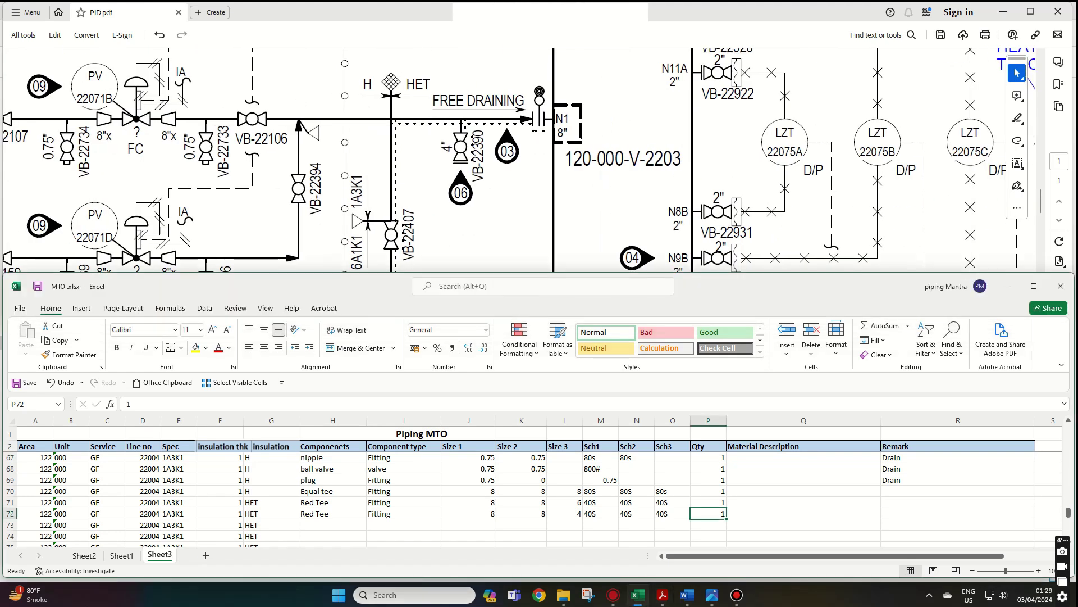
text(ball)
key(Tab)
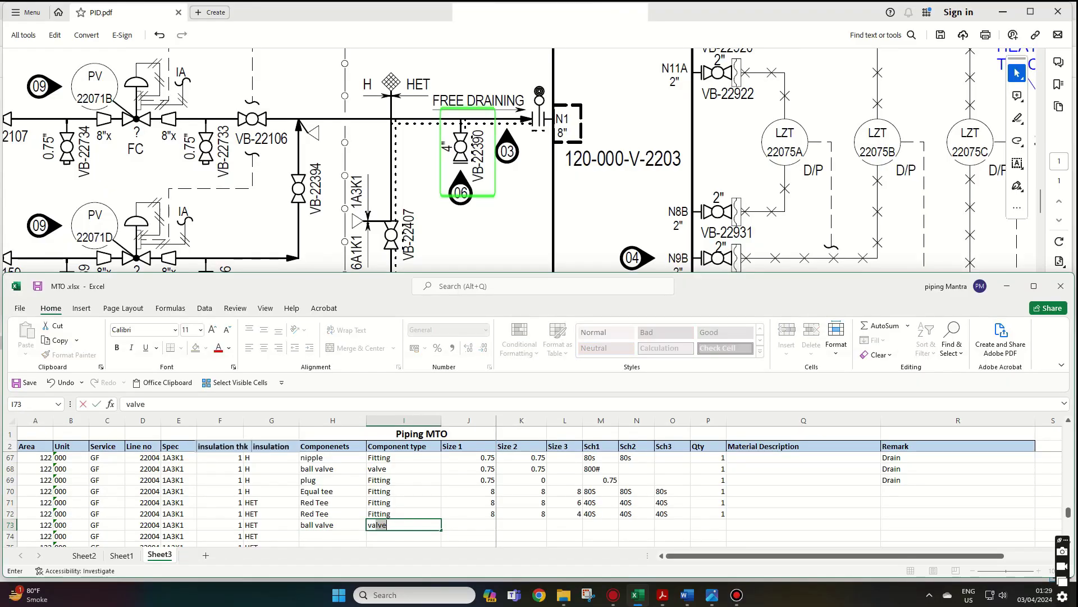
text(valve)
key(Tab)
text(4)
key(Tab)
text(4		40)
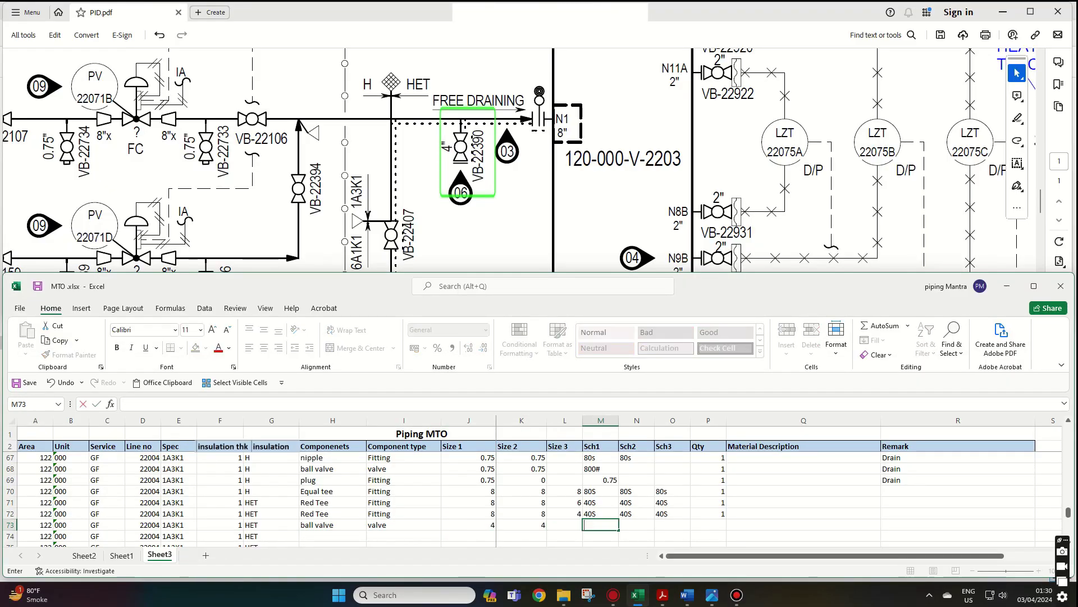
key(BackSpace)
key(BackSpace)
text(300#)
- Fill row 74 with a 4-inch 300# weldneck Flange, quantity 1
key(Tab)
key(Tab)
key(Tab)
text(1)
key(Return)
text(weldneck Flange)
key(Tab)
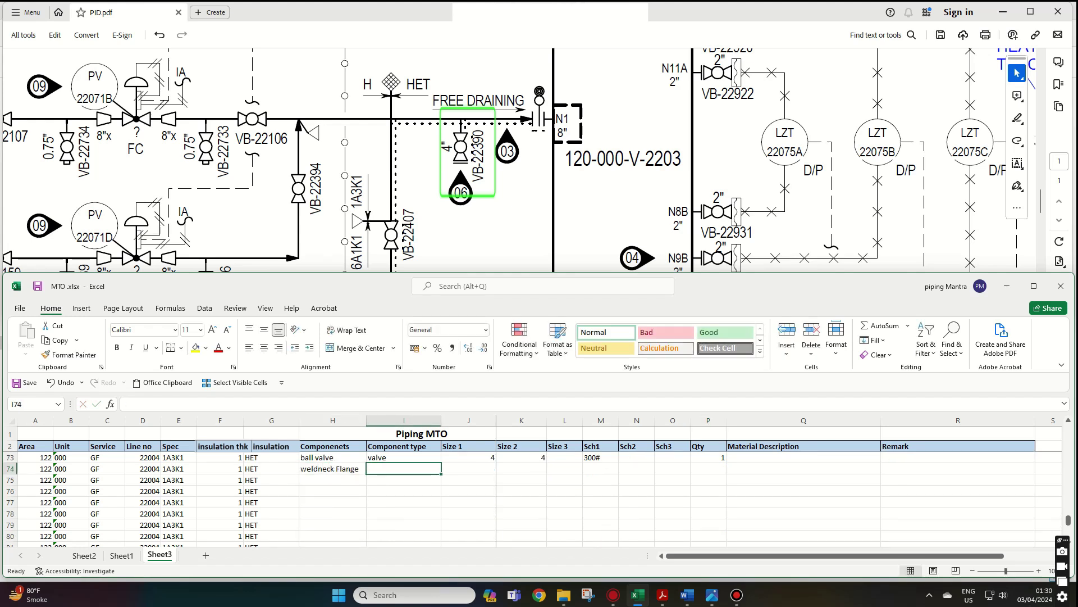
text(Flange)
key(Tab)
text(4	4)
key(Tab)
text(300#)
- Fill row 75 with a 4-inch 300# blind flange of type Flange
key(Tab)
key(Tab)
key(Tab)
text(1)
key(Return)
text(blind flange)
key(Tab)
text(Flange)
key(Tab)
text(4	0)
key(Tab)
key(Tab)
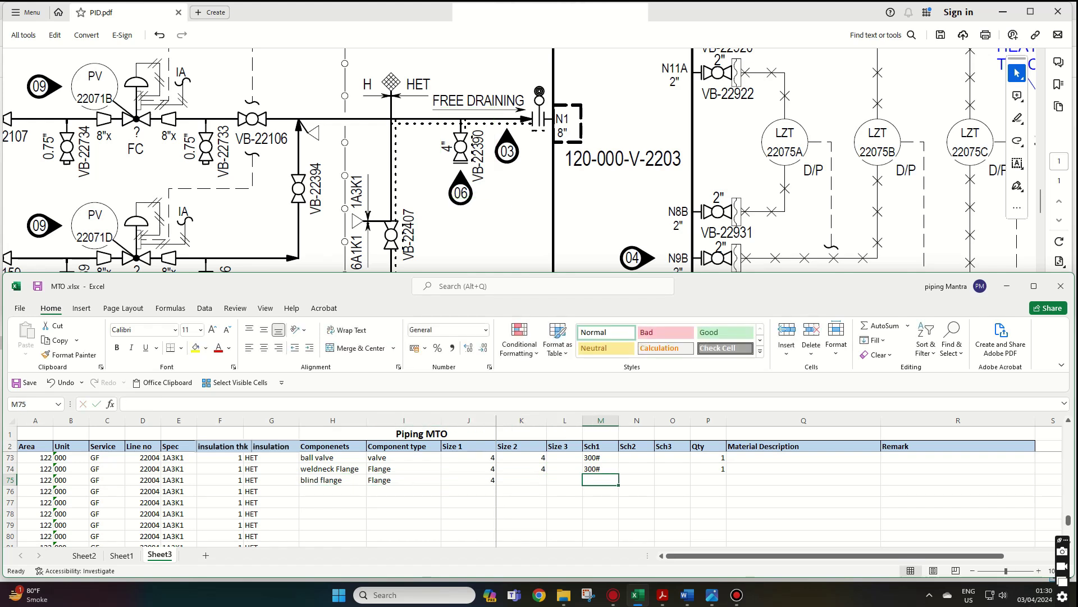
text(300#)
key(Tab)
key(Tab)
key(Tab)
- Give the blind flange quantity 1 and check the P&ID for remaining items
text(1)
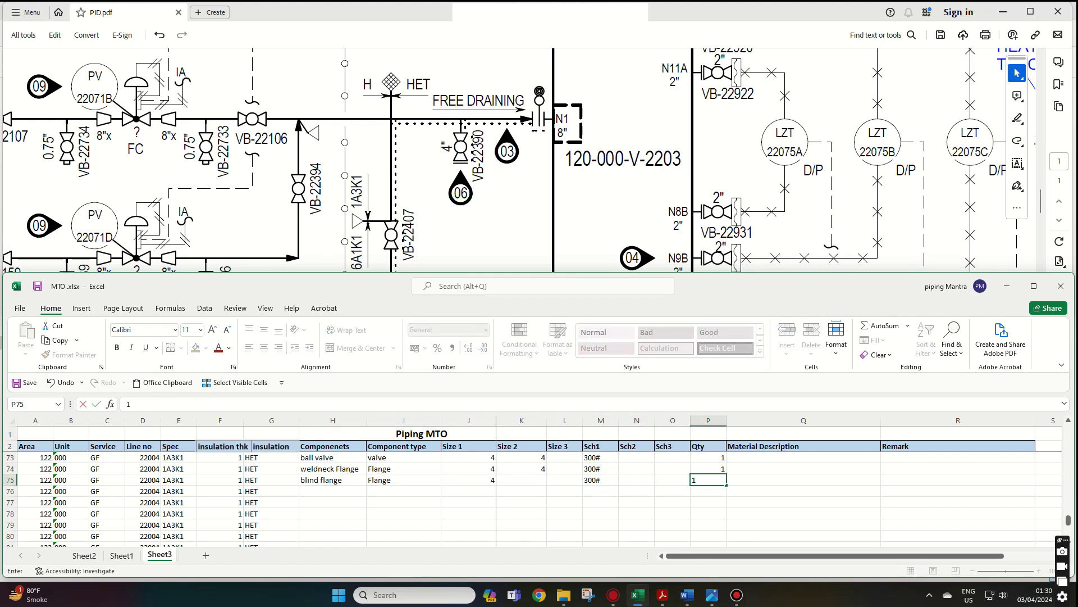
click(391, 169)
ctrl+scroll(391, 168, up, 3)
ctrl+scroll(392, 169, down, 3)
key(alt+Tab)
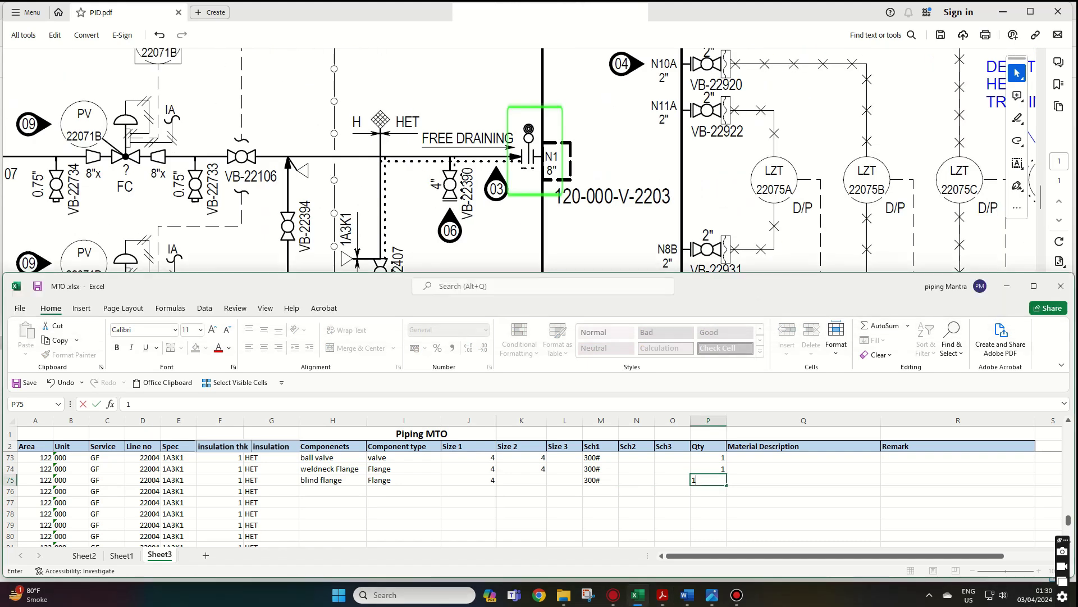
- Add row 76: 8 x 8 inch 300# weldneck Flange, quantity 1
key(Return)
text(weld)
key(Tab)
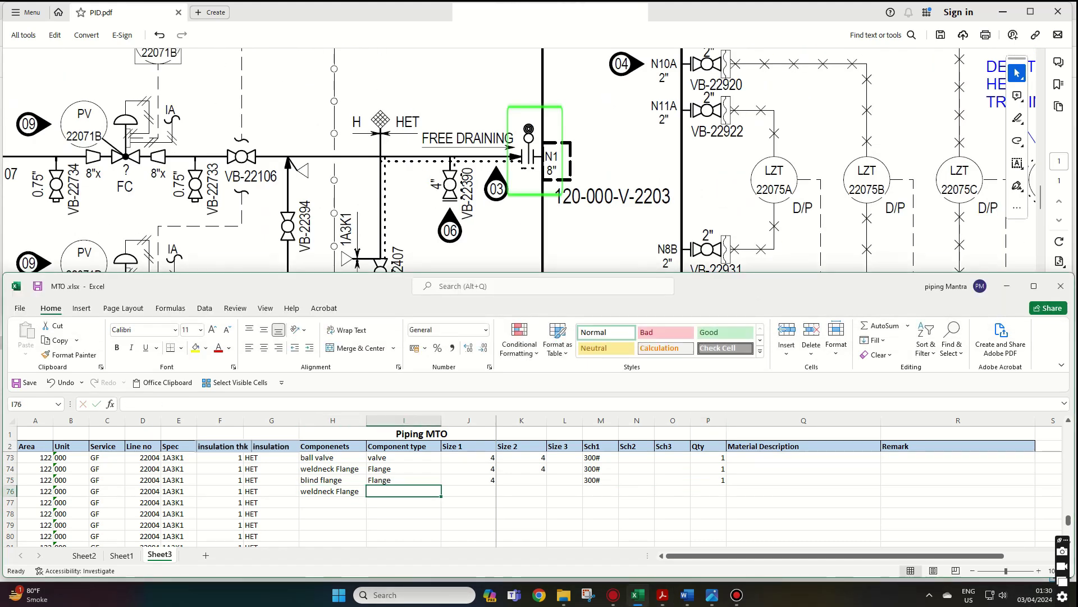
text(F)
key(Tab)
text(8)
key(Tab)
text(8)
key(Tab)
key(Tab)
text(300#)
key(Tab)
key(Tab)
text(1)
key(Return)
- Add row 77: 8 x 8 inch 300# Spec Blind Flange, quantity 1
text(Spec B)
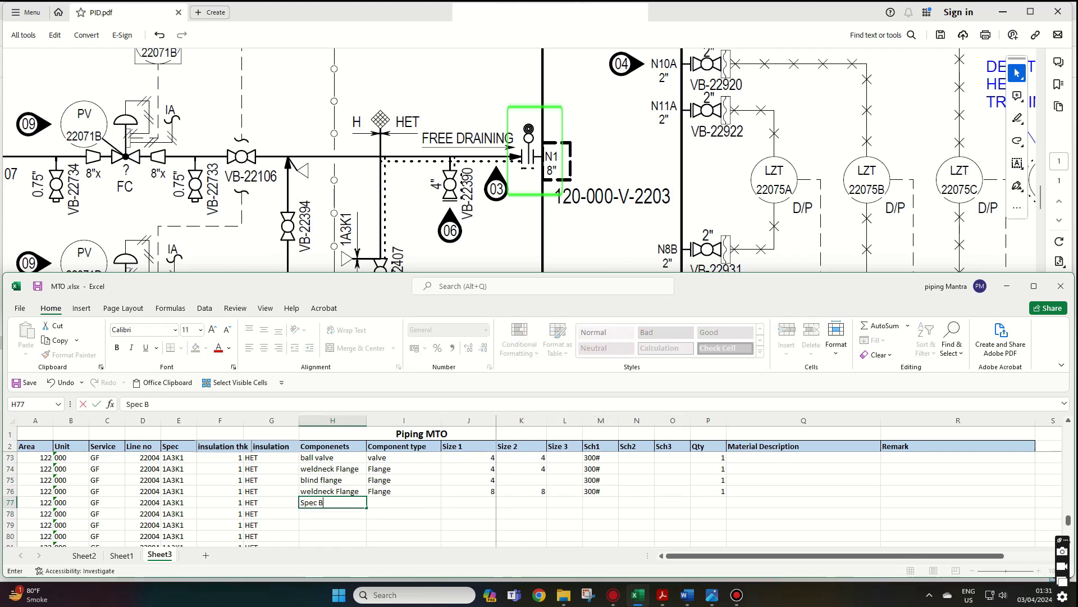
text(lind)
key(Tab)
text(F)
key(Tab)
text(8)
key(Tab)
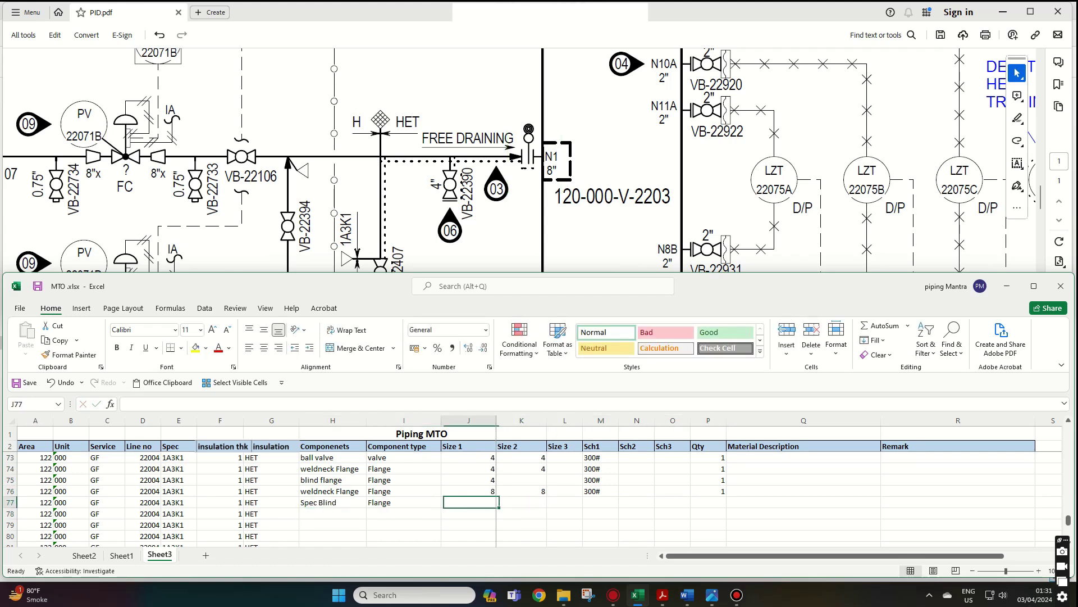
text(8)
key(Tab)
key(Tab)
text(300#)
key(Tab)
key(Tab)
key(Tab)
text(1)
key(Return)
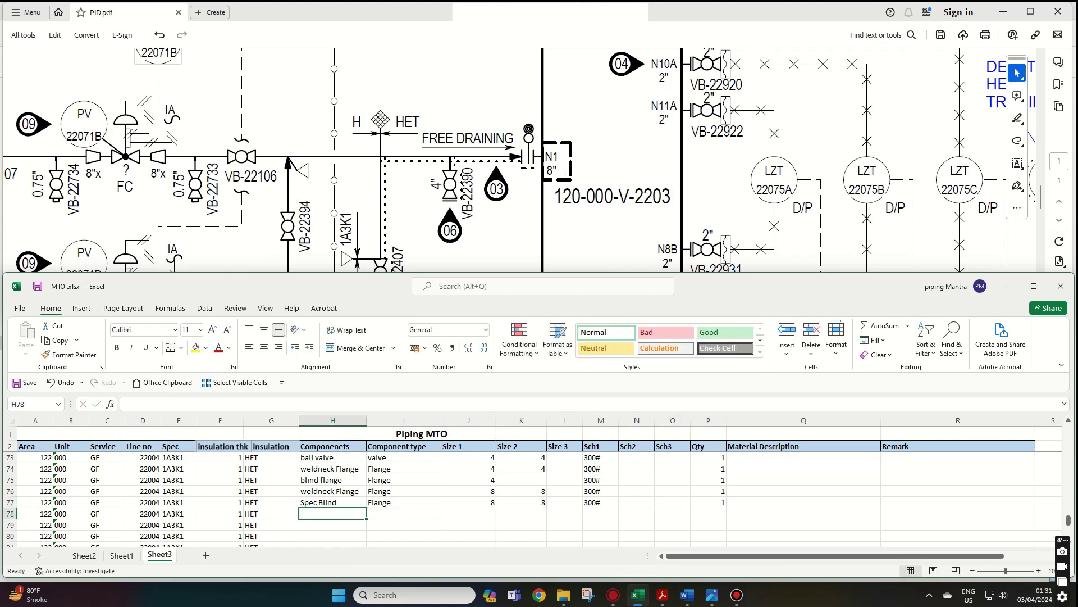
- Review the earlier rows and maximize the Excel window to fill the screen
key(Up)
key(Up)
scroll(533, 495, up, 3)
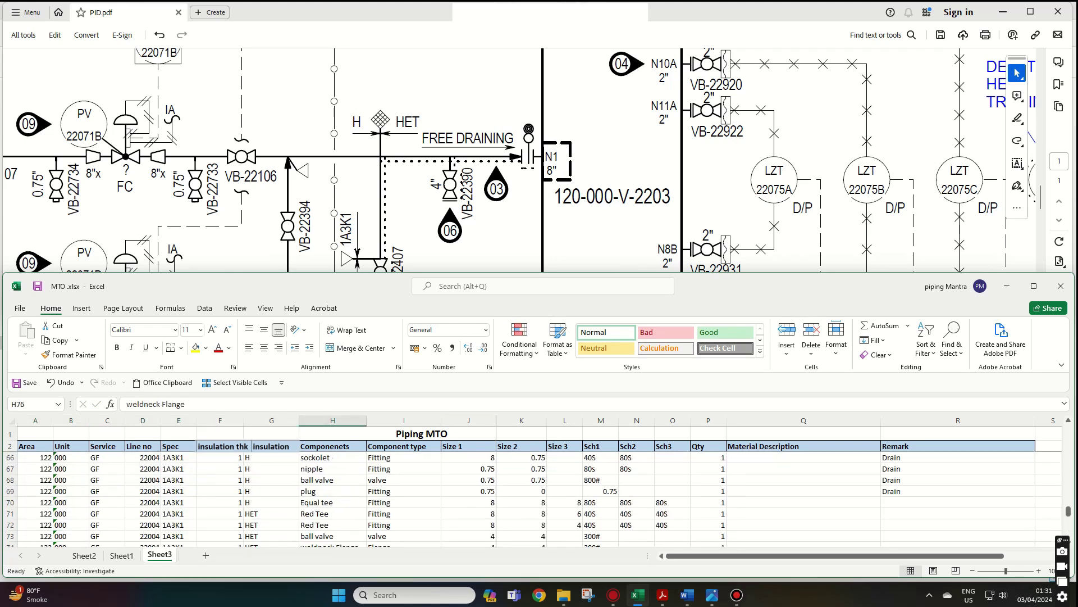
click(1034, 286)
scroll(533, 348, up, 7)
- Filter the MTO.CSV TYPE column to show only pipe and elbow records
scroll(534, 348, up, 12)
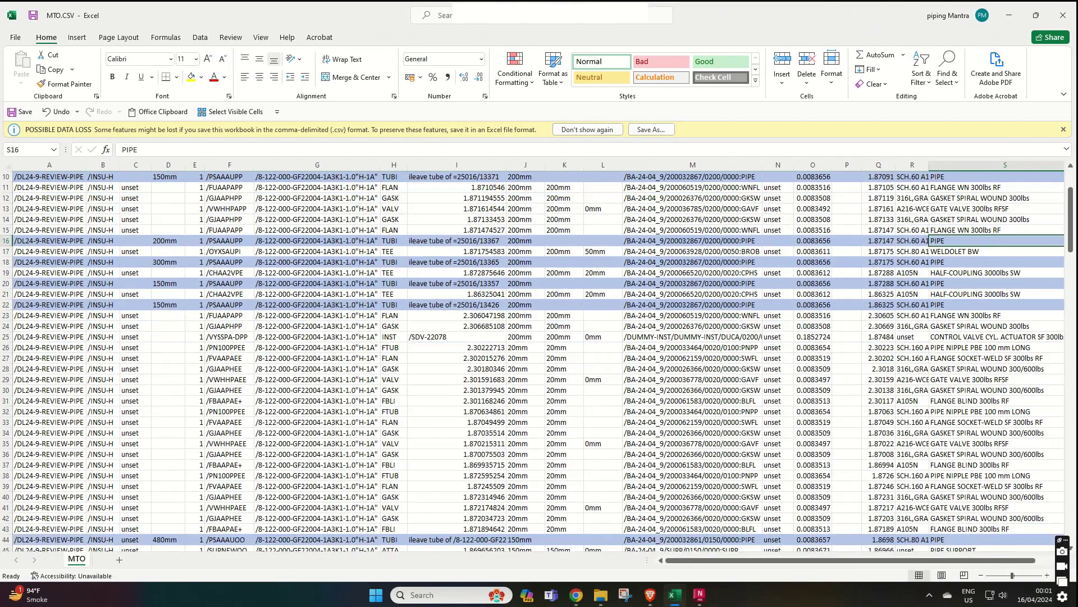
scroll(533, 361, down, 3)
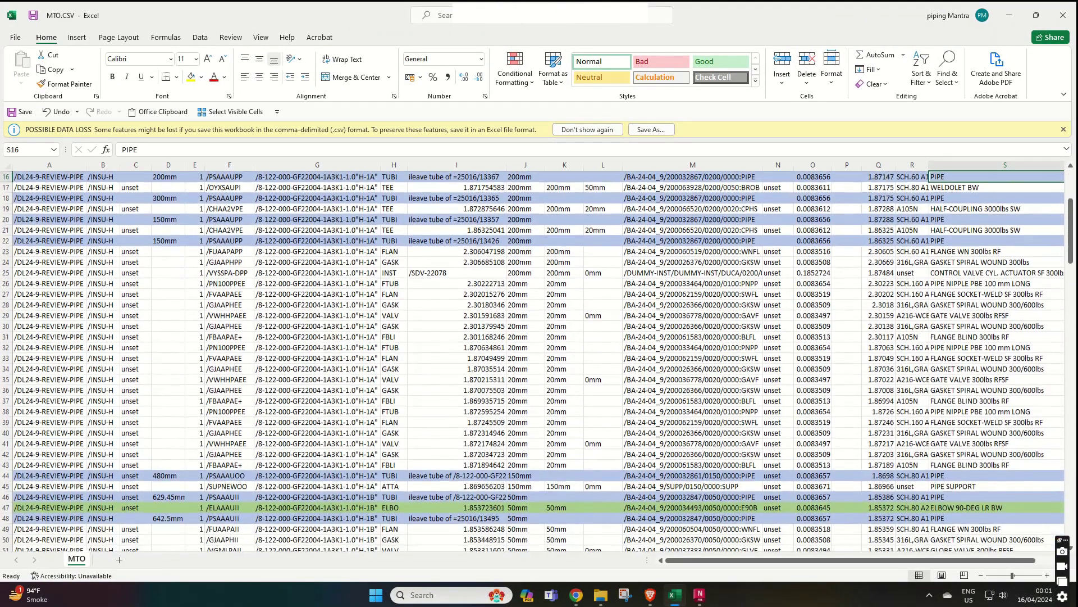
scroll(532, 361, up, 6)
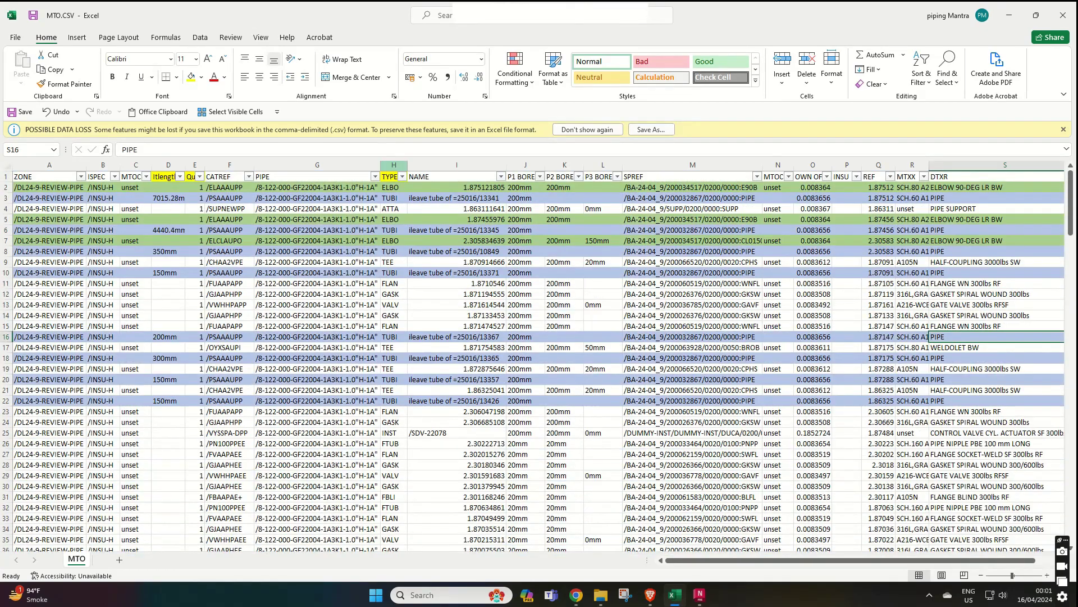
click(402, 176)
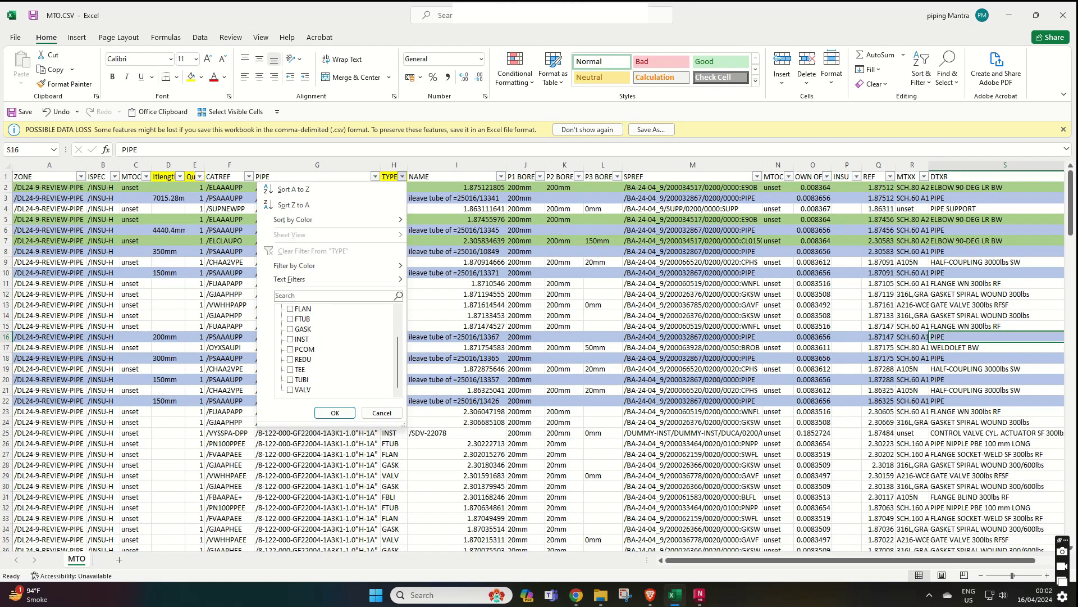
key(Return)
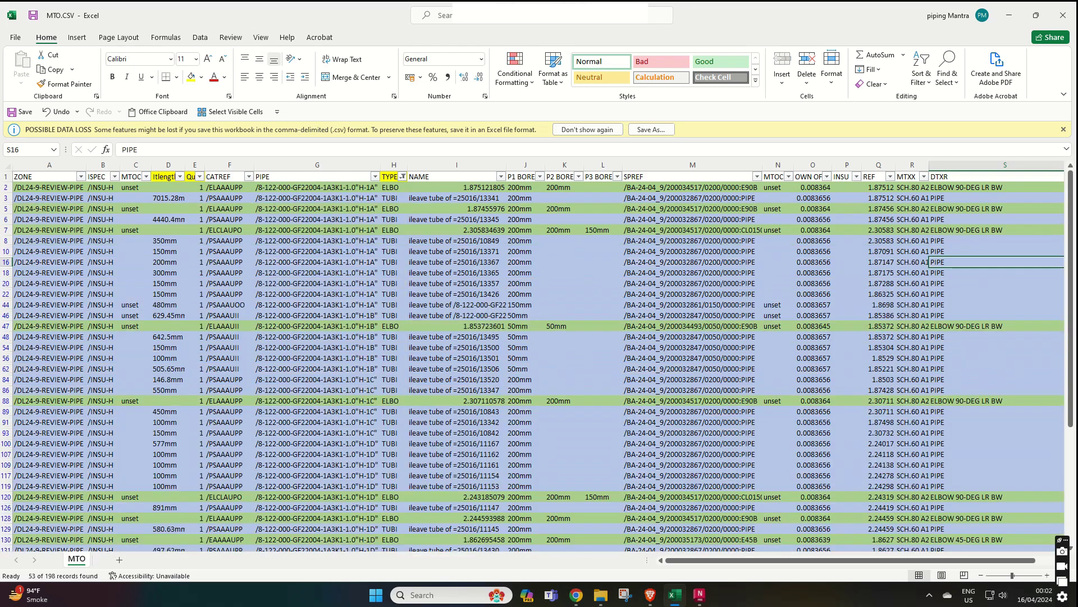
- Scroll through the filtered pipe and elbow records and back up
scroll(532, 361, down, 2)
scroll(532, 360, down, 1)
scroll(532, 360, down, 1)
scroll(533, 361, down, 1)
scroll(533, 361, down, 1)
scroll(533, 360, down, 1)
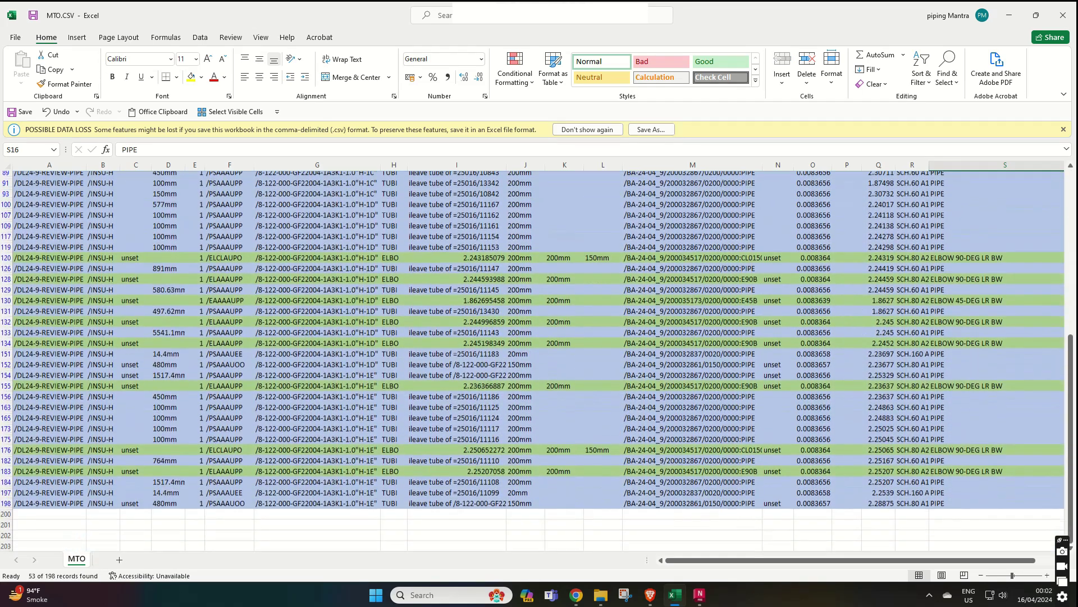
scroll(532, 360, down, 1)
scroll(532, 361, up, 2)
scroll(532, 360, up, 2)
scroll(532, 361, up, 1)
scroll(532, 360, up, 1)
scroll(532, 361, up, 2)
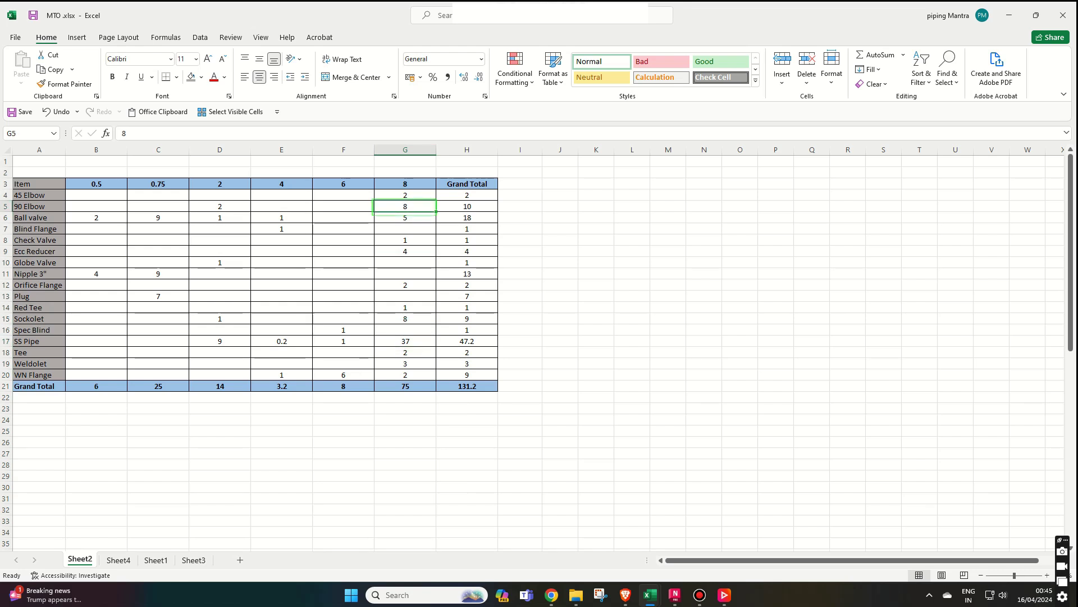
- Check the summary quantities: 8-inch 45 Elbow, 2-inch pipe and elbow, 4-inch SS Pipe 0.2
key(Up)
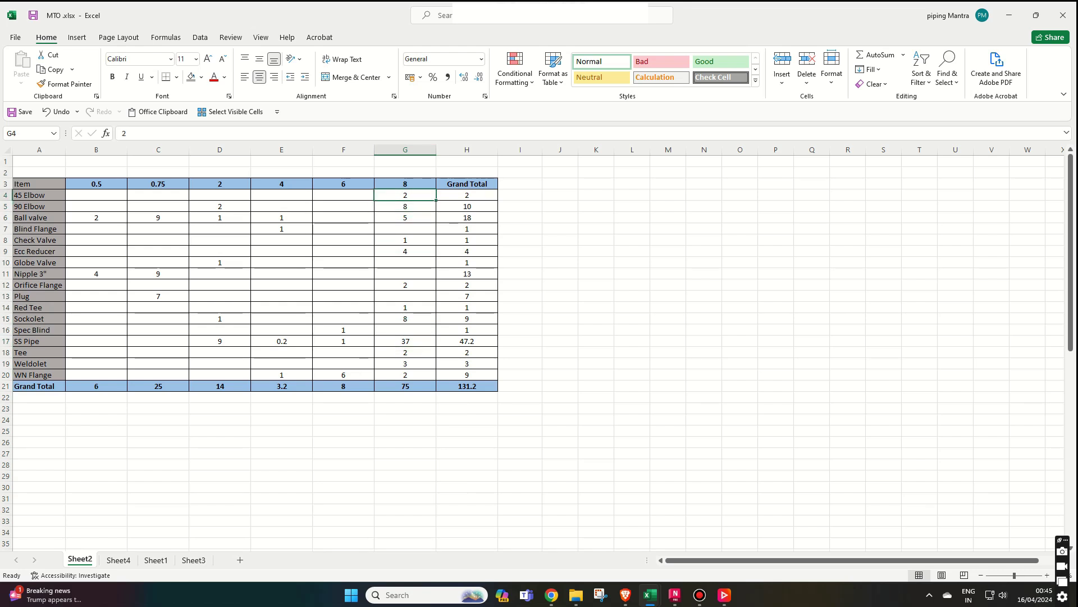
click(219, 150)
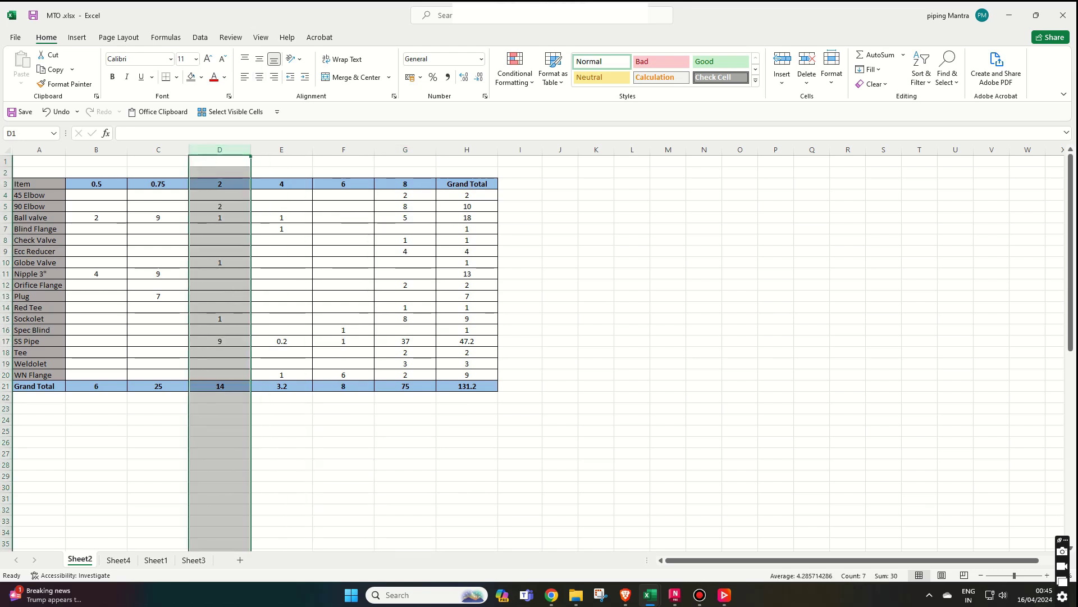
click(220, 341)
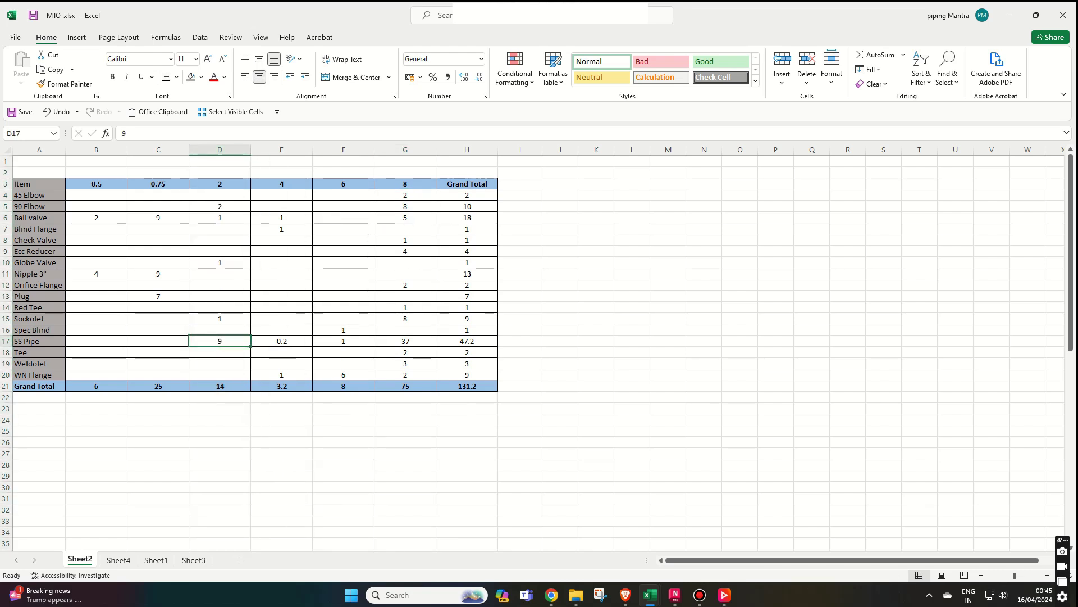
click(220, 206)
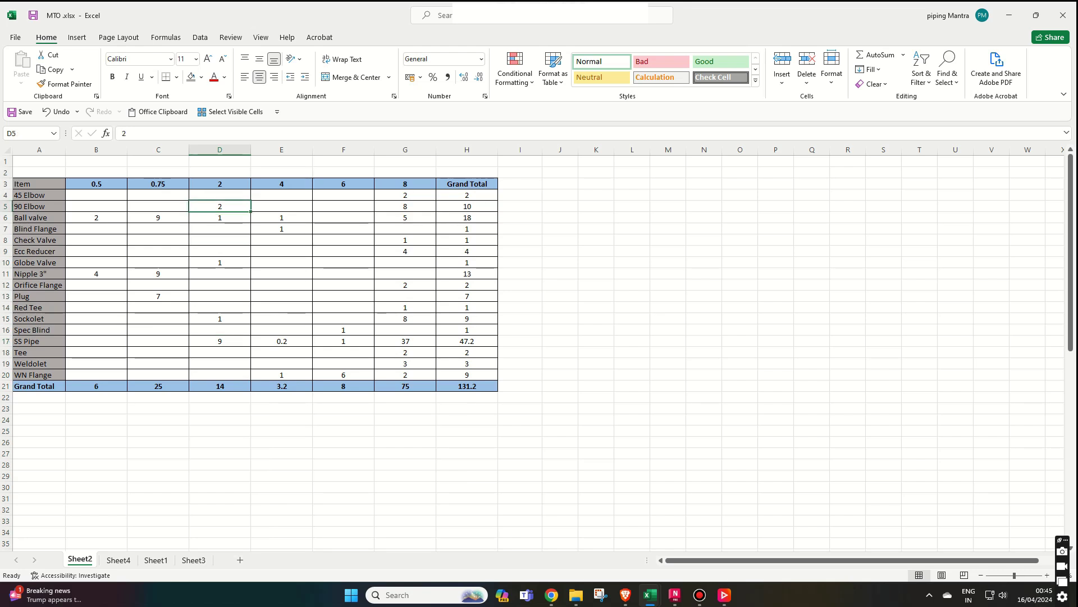
click(281, 341)
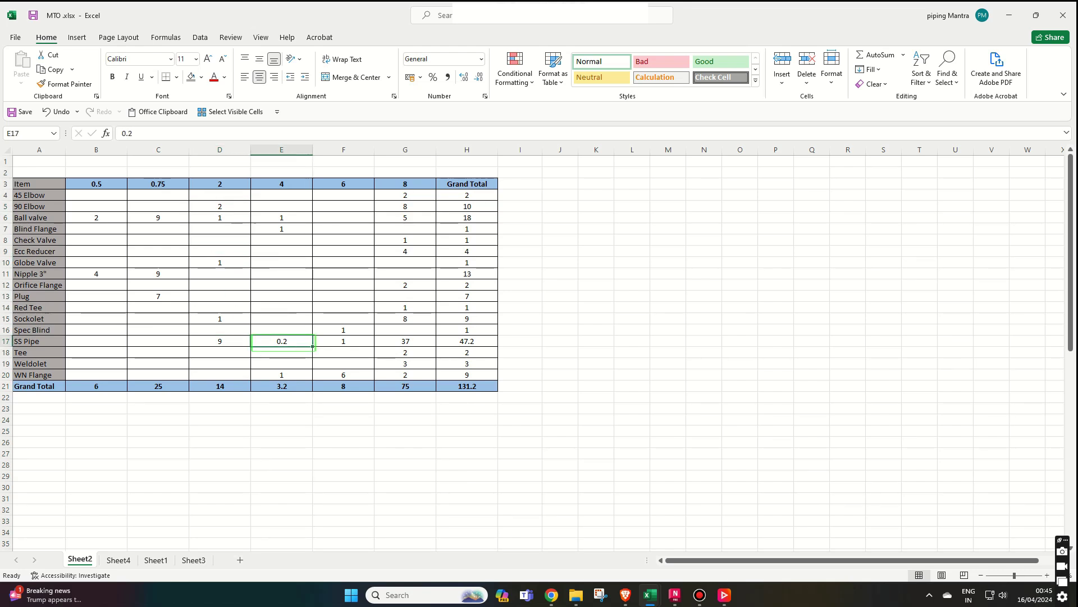
key(Right)
- Enter the working note 600+400 in F22 with 1m beside it in G22
key(Down)
key(Down)
key(Down)
text(600+400)
key(Return)
key(Up)
key(Right)
text(1m)
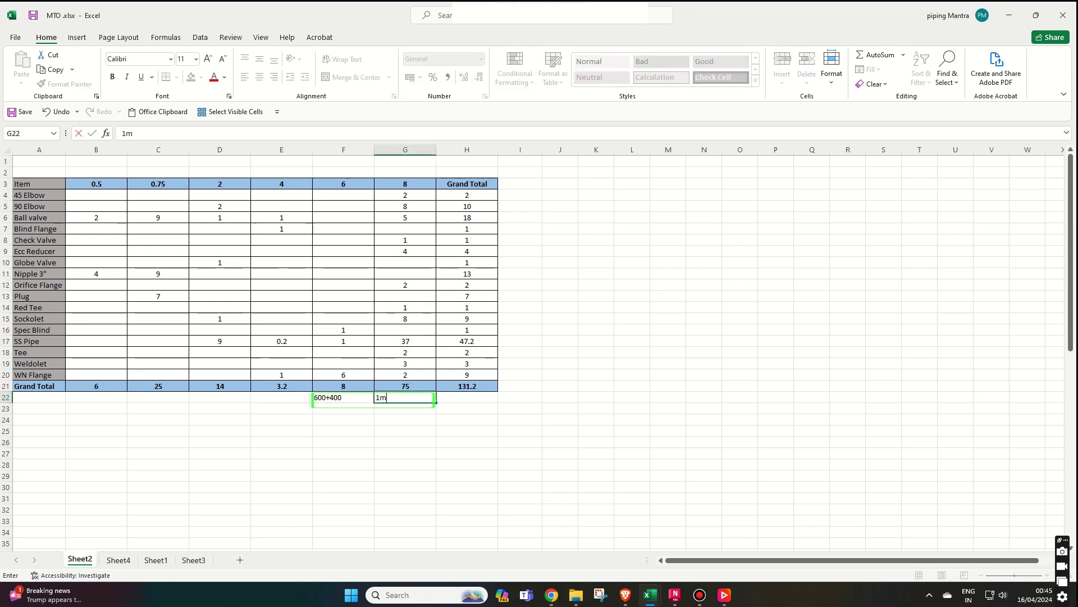